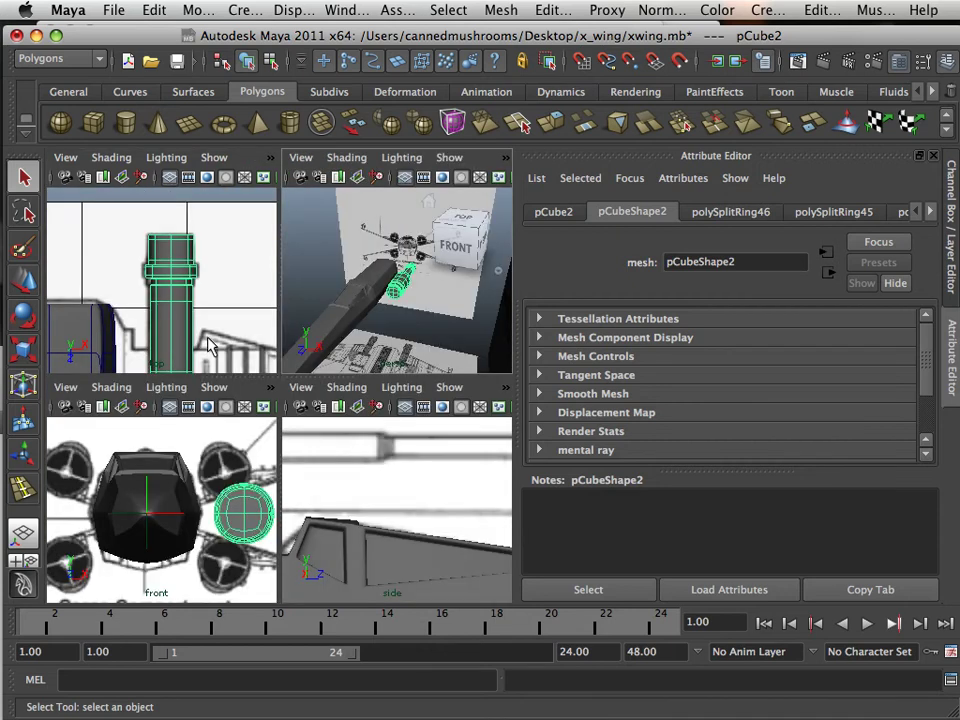
- Create a new polygon cube while working over the top-view blueprint
key(space)
scroll(208, 339, down, 5)
alt+middle_drag(309, 418, 281, 343)
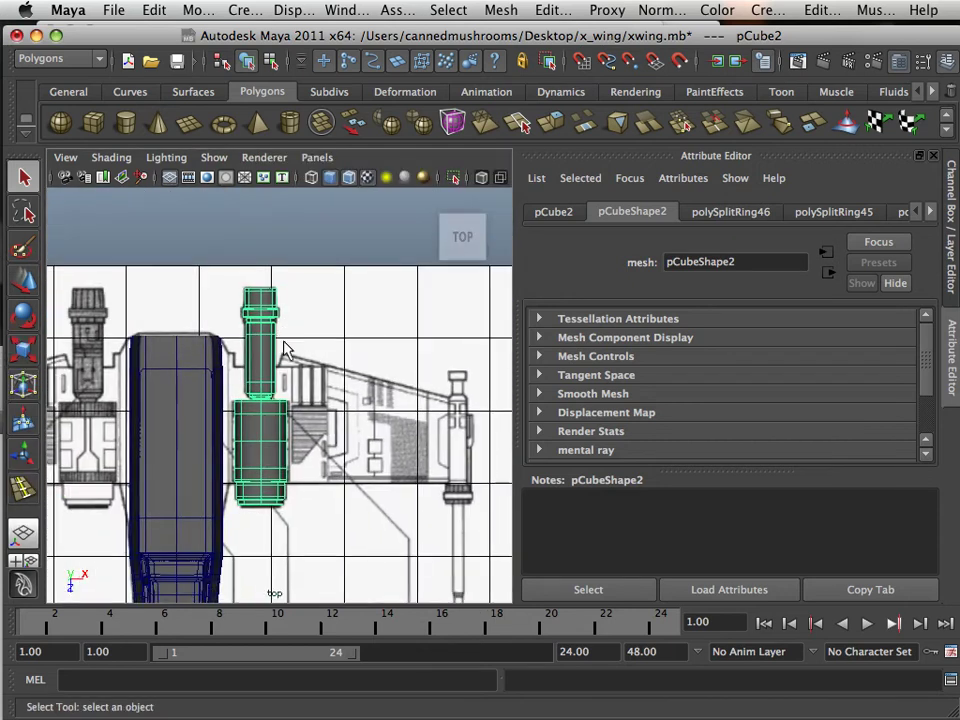
scroll(280, 346, up, 5)
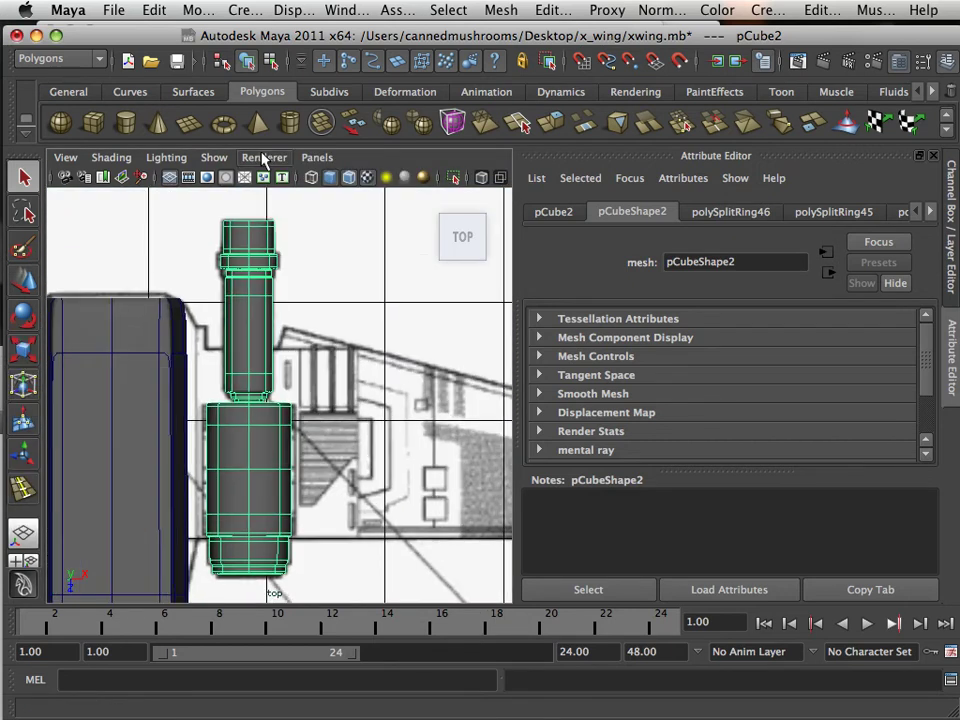
click(93, 122)
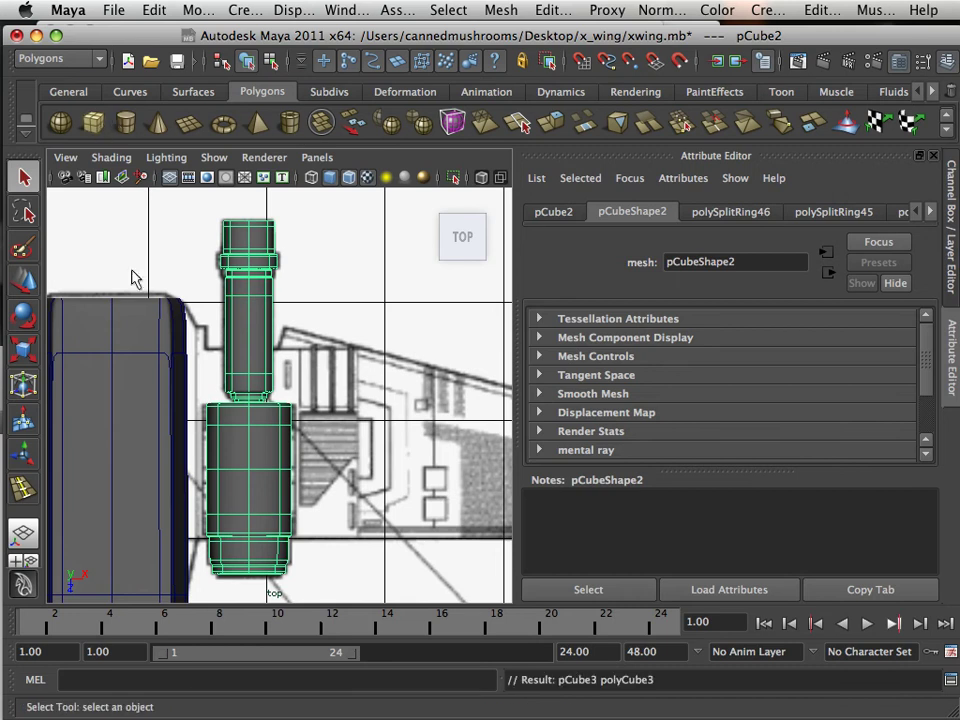
scroll(133, 290, down, 6)
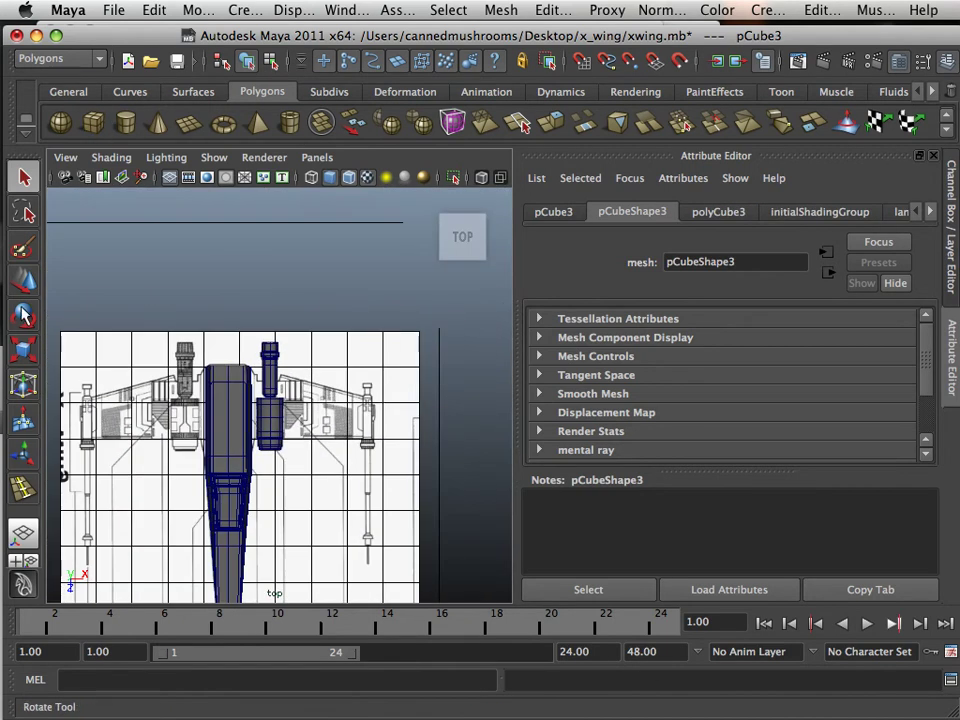
- Move the new cube between the fuselage and the engine, to about X 1.827 and Z -7.568
click(28, 286)
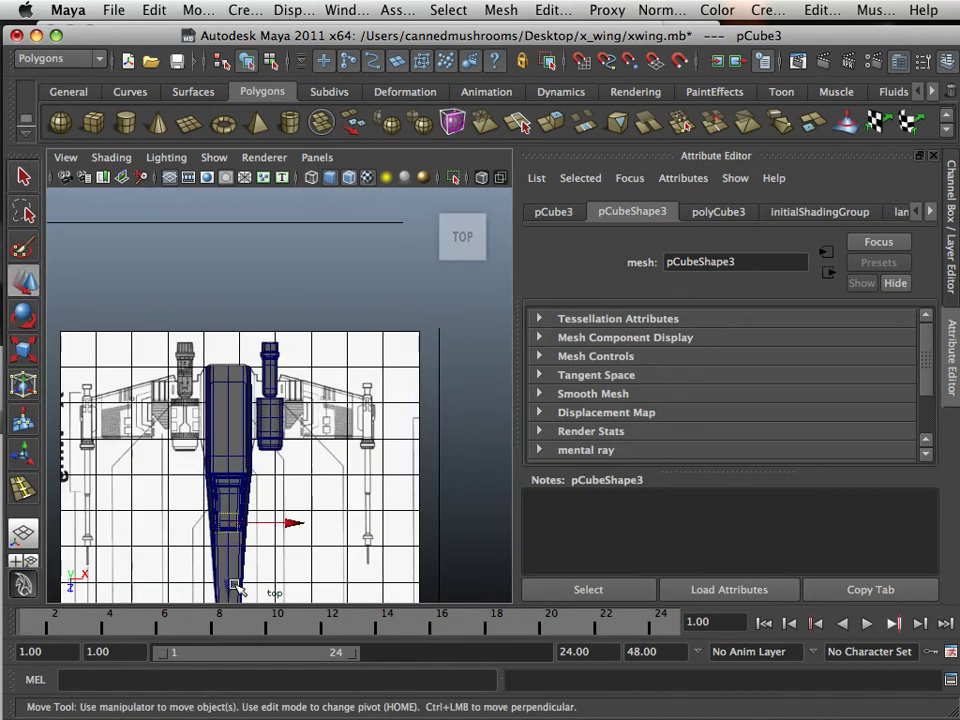
drag(230, 581, 220, 461)
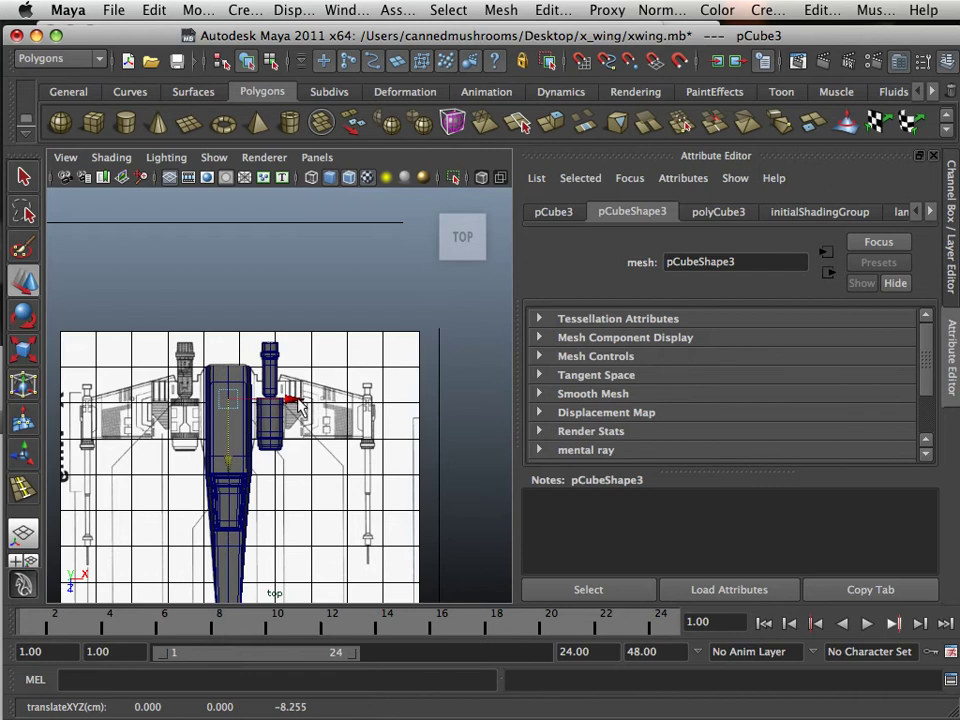
drag(299, 405, 327, 407)
scroll(266, 400, up, 5)
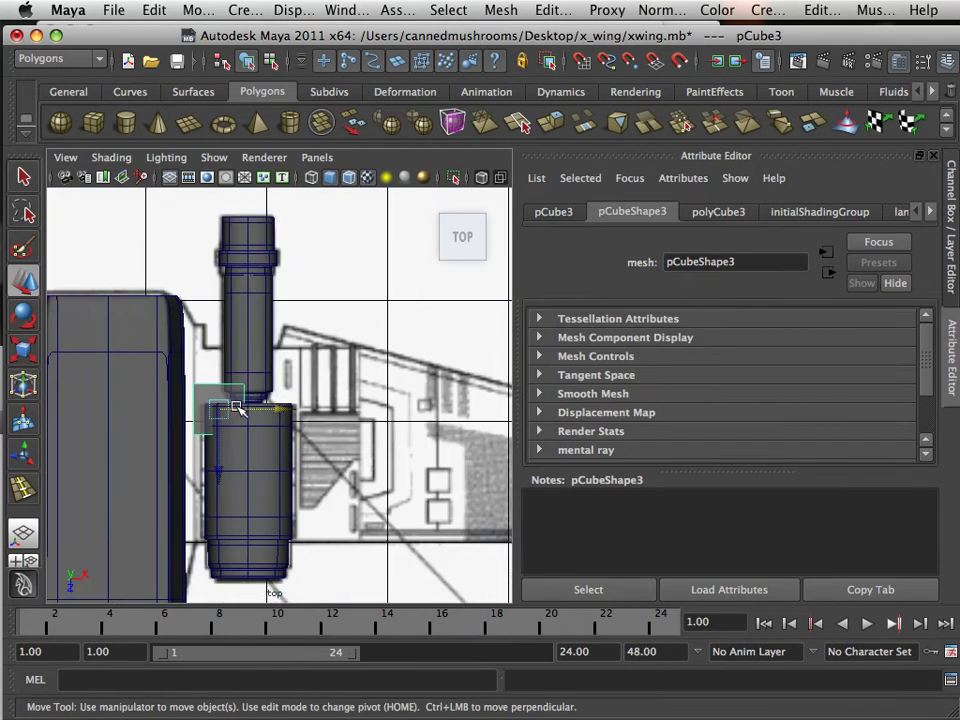
alt+middle_drag(237, 407, 318, 382)
drag(307, 445, 316, 465)
drag(375, 414, 362, 412)
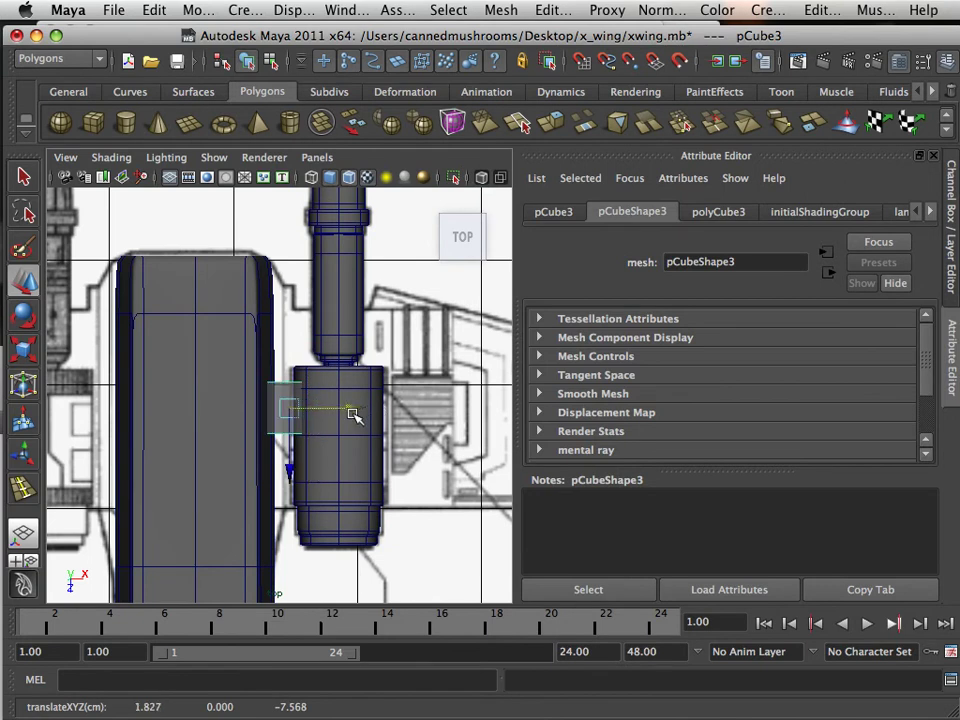
- Flatten the cube vertically in the front view to a Y scale of about 0.258
key(space)
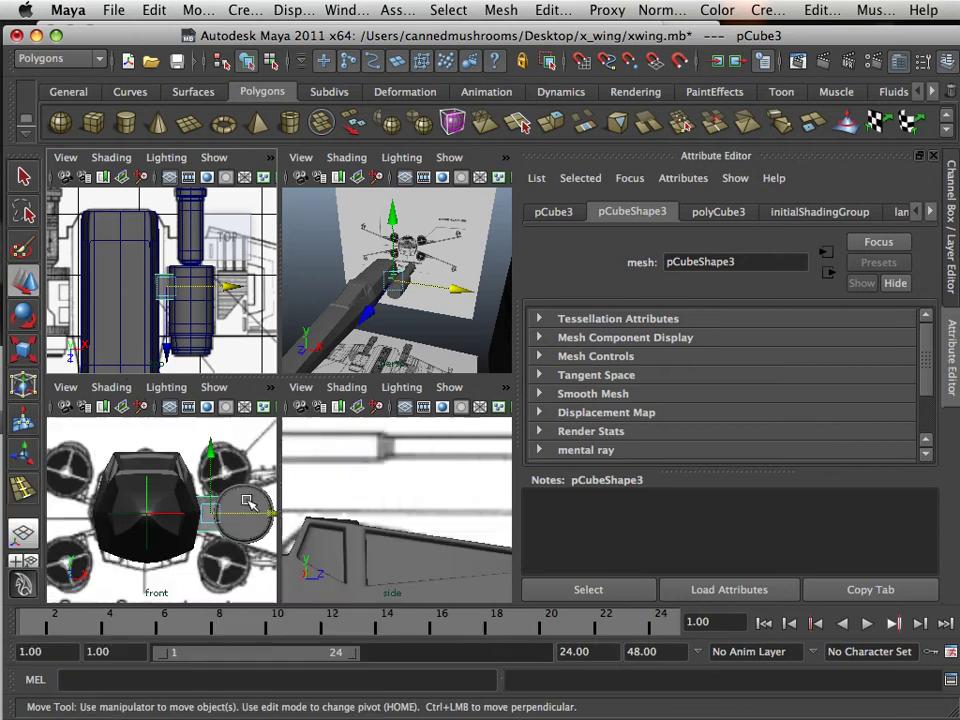
key(space)
click(18, 350)
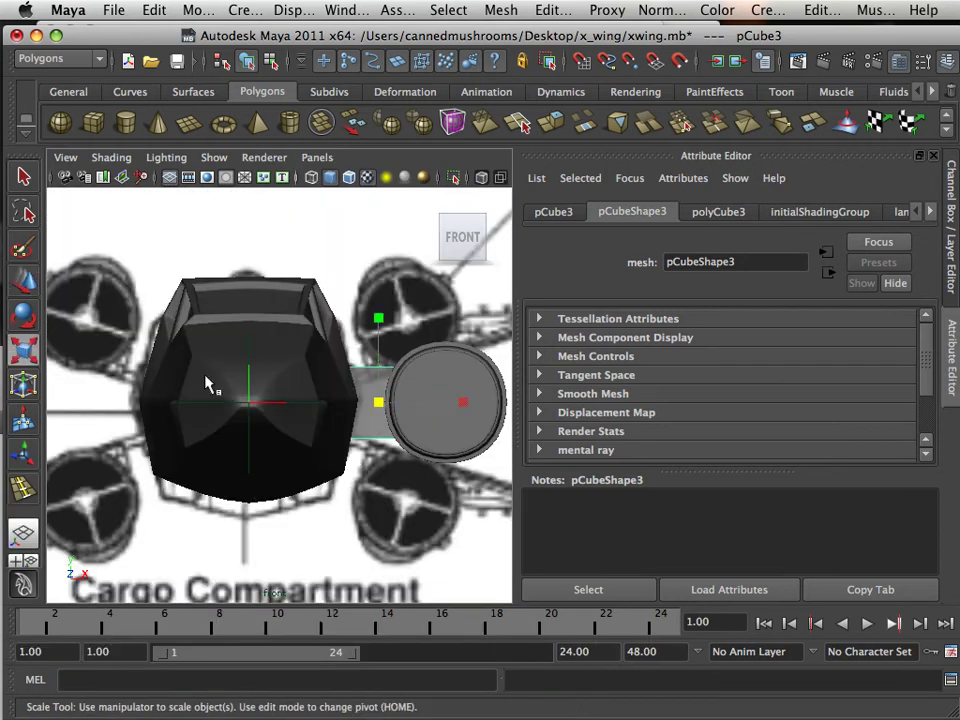
drag(379, 320, 377, 378)
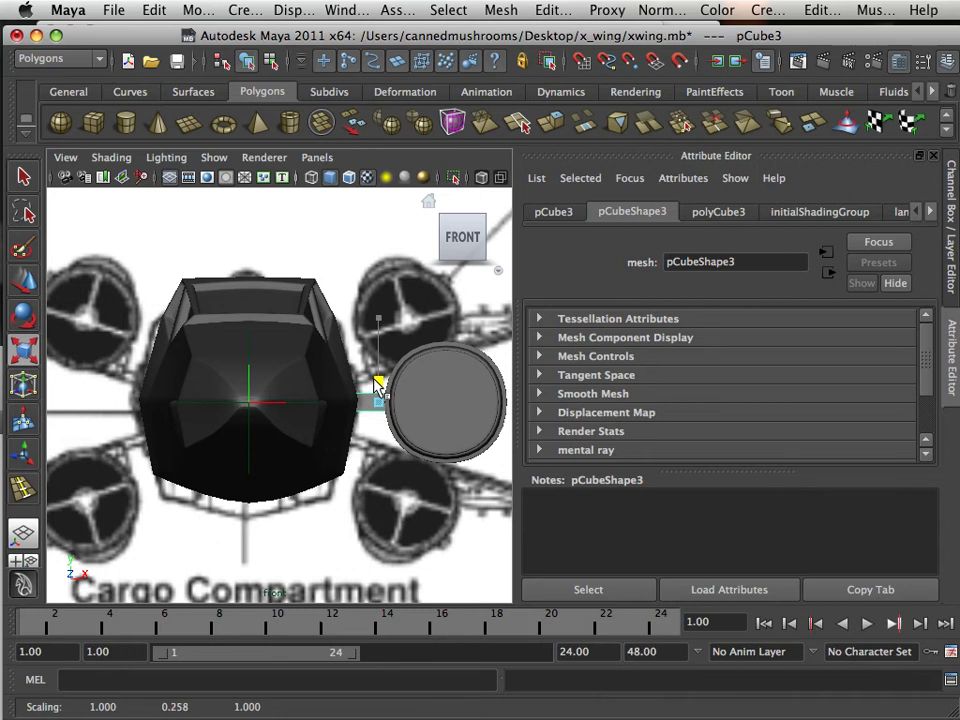
- Raise the engine above the fuselage to about Y 2.445, exposing the flattened block beside the hull
key(space)
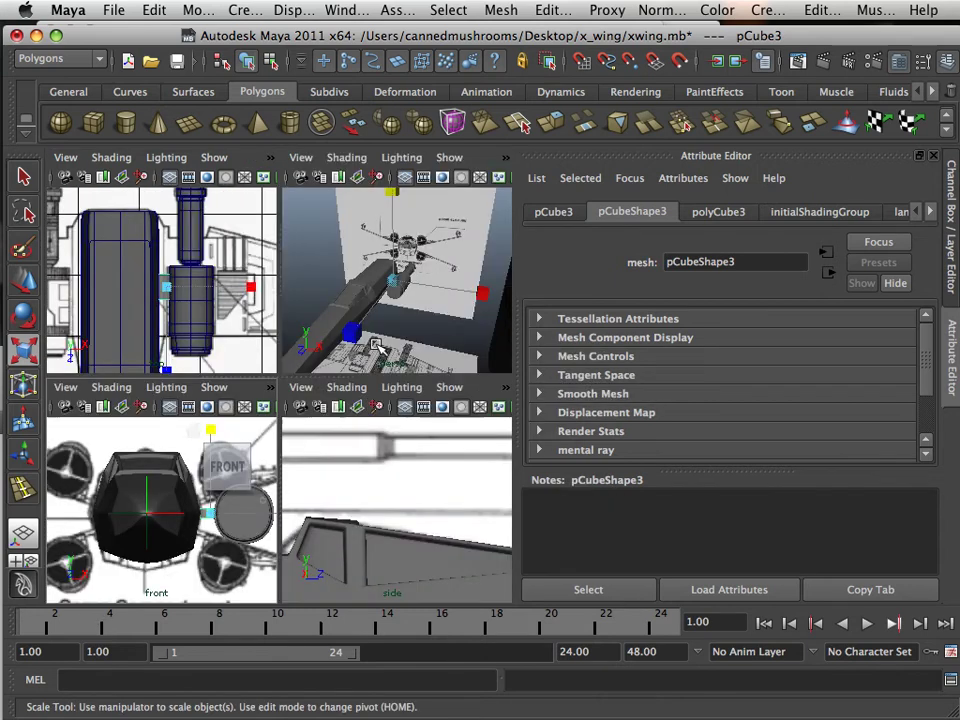
key(space)
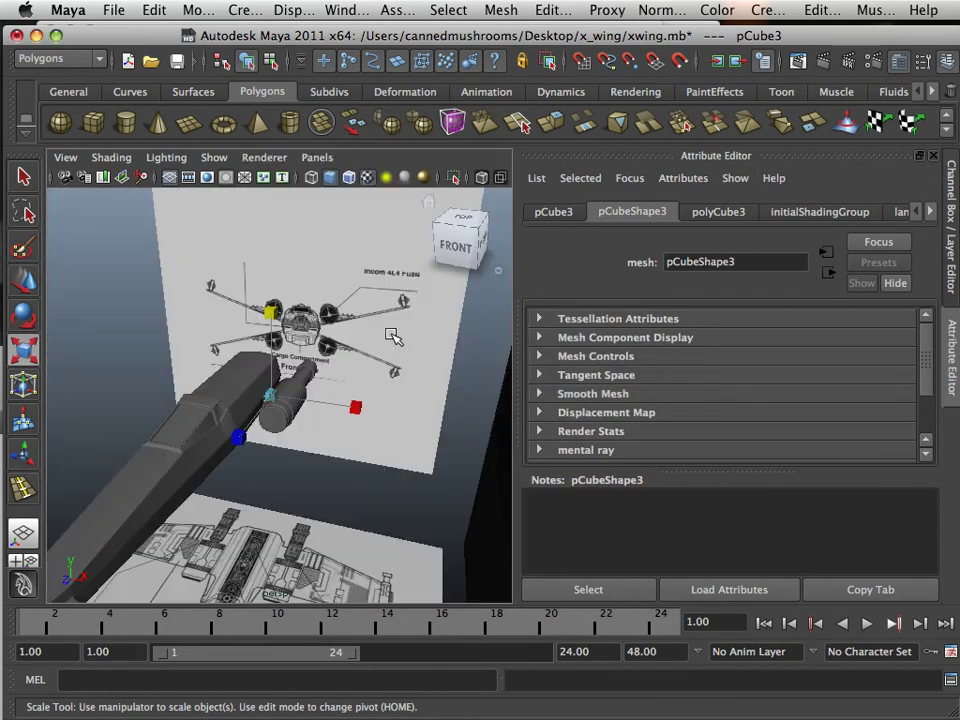
key(f)
alt+drag(262, 394, 197, 413)
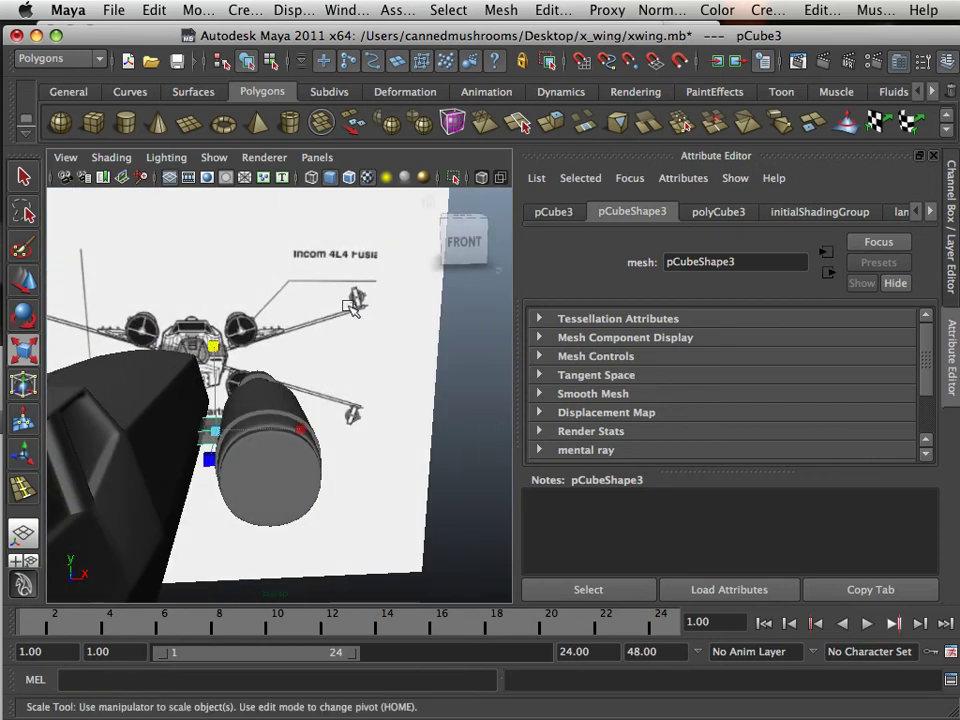
alt+drag(228, 256, 259, 427)
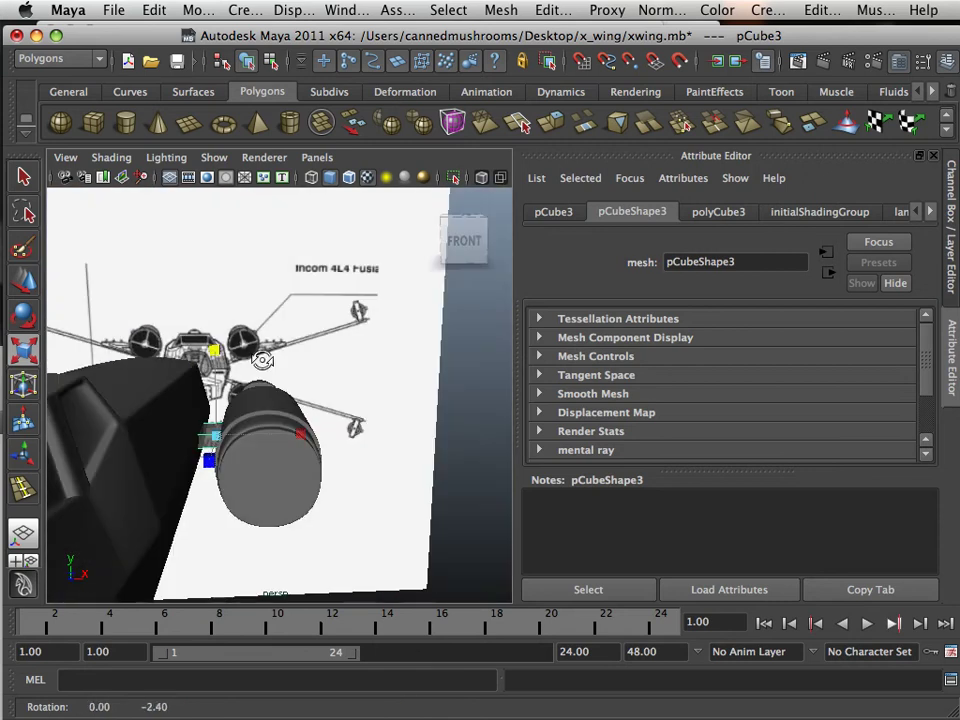
click(269, 469)
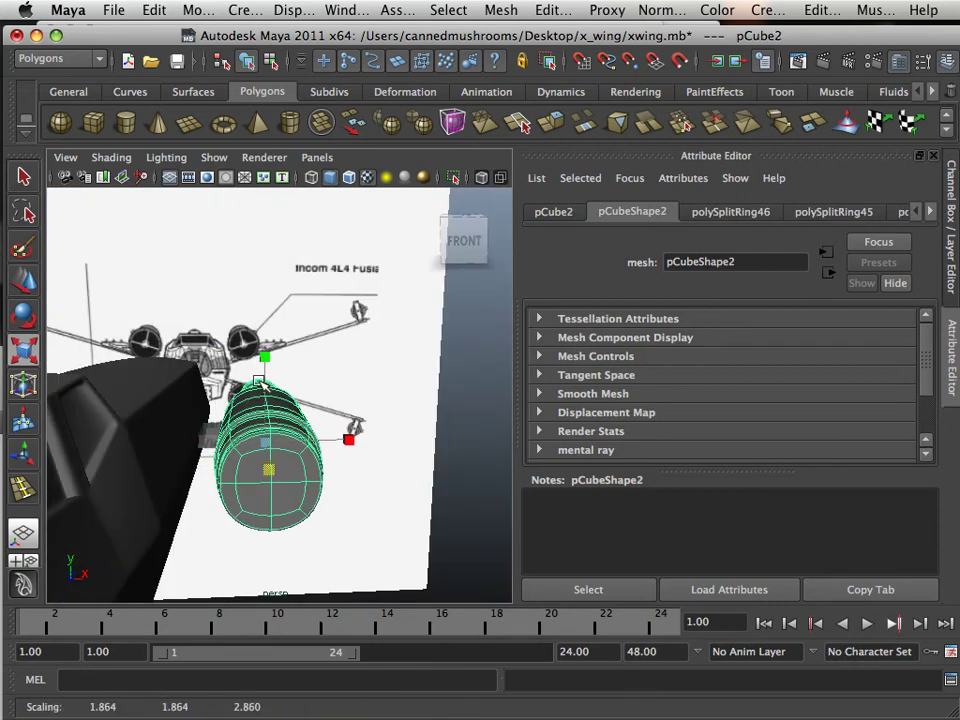
key(super+z)
alt+drag(212, 398, 170, 392)
key(w)
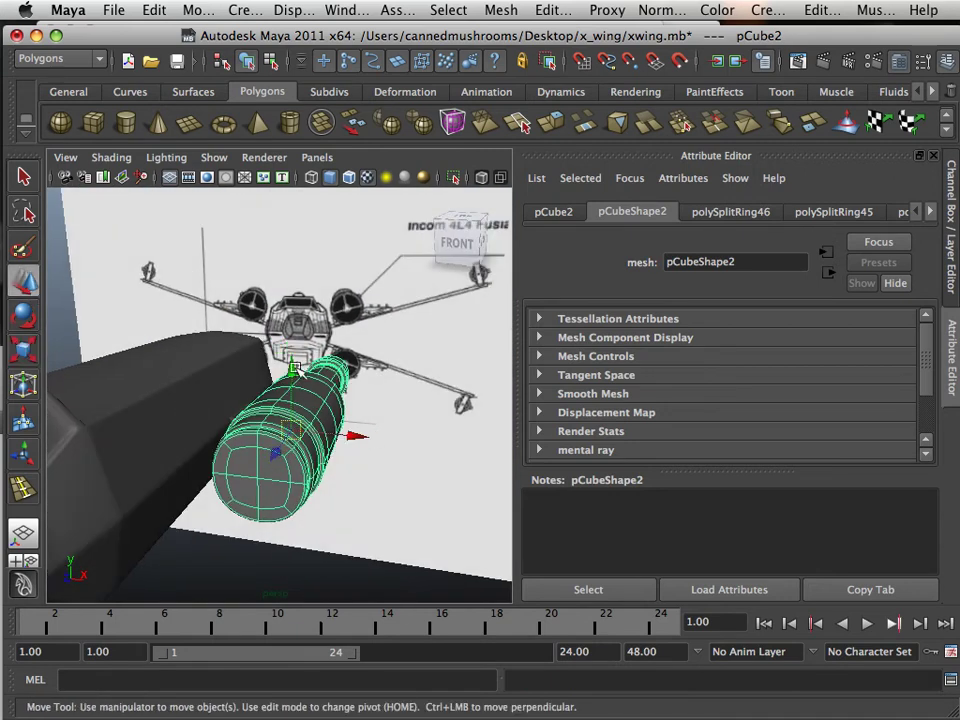
drag(293, 368, 300, 230)
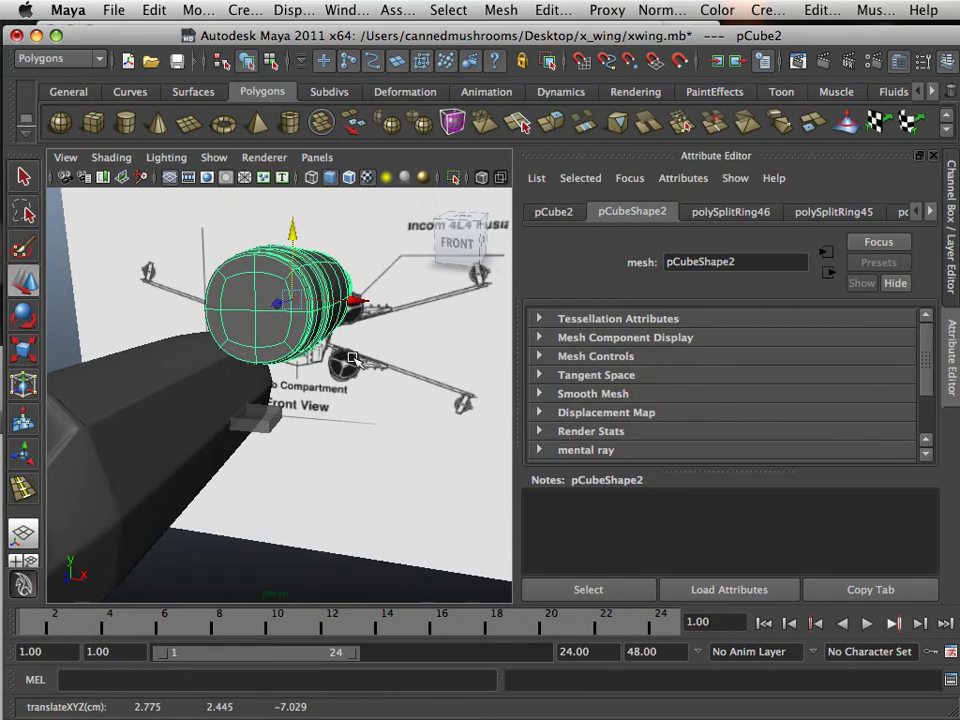
- Examine the flattened block beside the fuselage from several angles, comparing it with the reference images
alt+right_drag(370, 368, 398, 390)
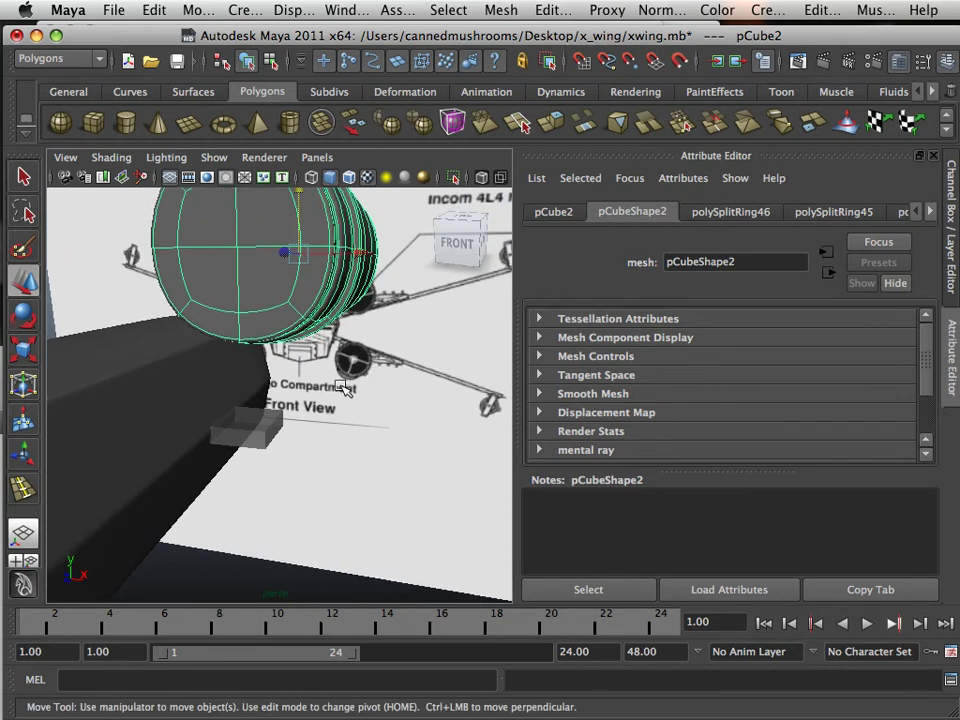
alt+drag(344, 388, 258, 365)
alt+middle_drag(288, 376, 184, 358)
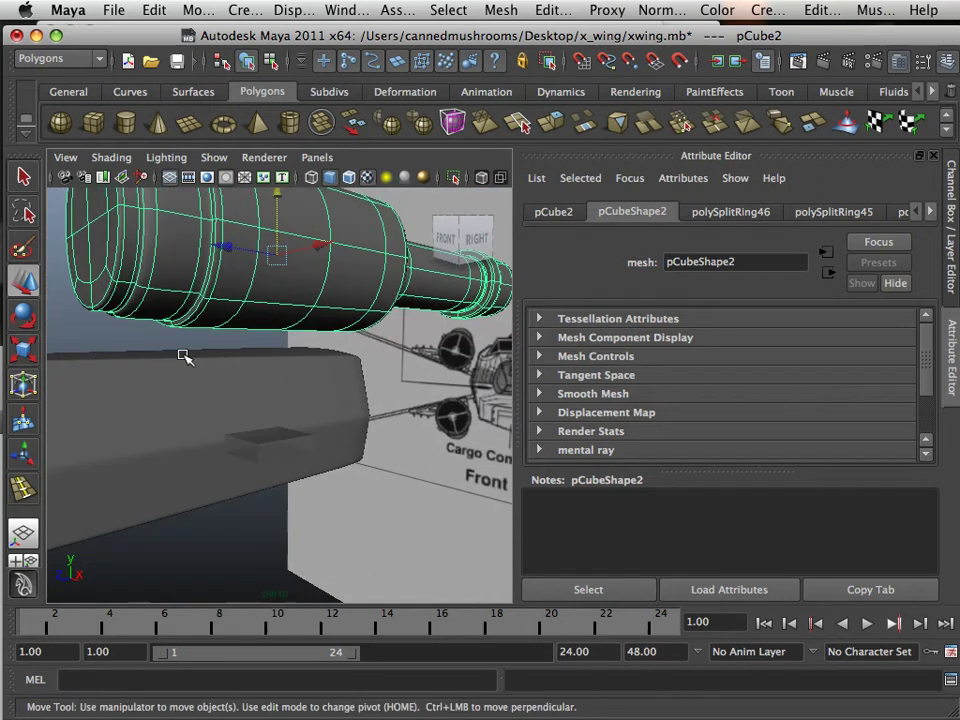
alt+drag(184, 358, 345, 400)
scroll(264, 371, down, 8)
alt+right_drag(345, 400, 410, 406)
alt+drag(280, 388, 300, 384)
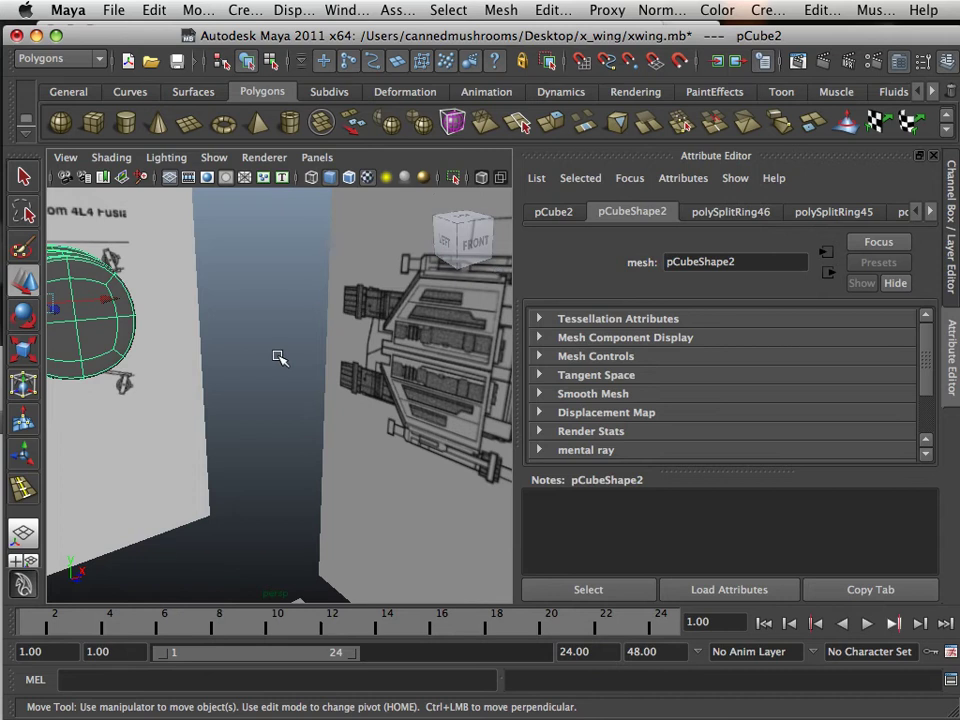
alt+drag(255, 357, 176, 351)
alt+middle_drag(178, 352, 398, 353)
alt+drag(281, 354, 243, 351)
scroll(257, 394, up, 6)
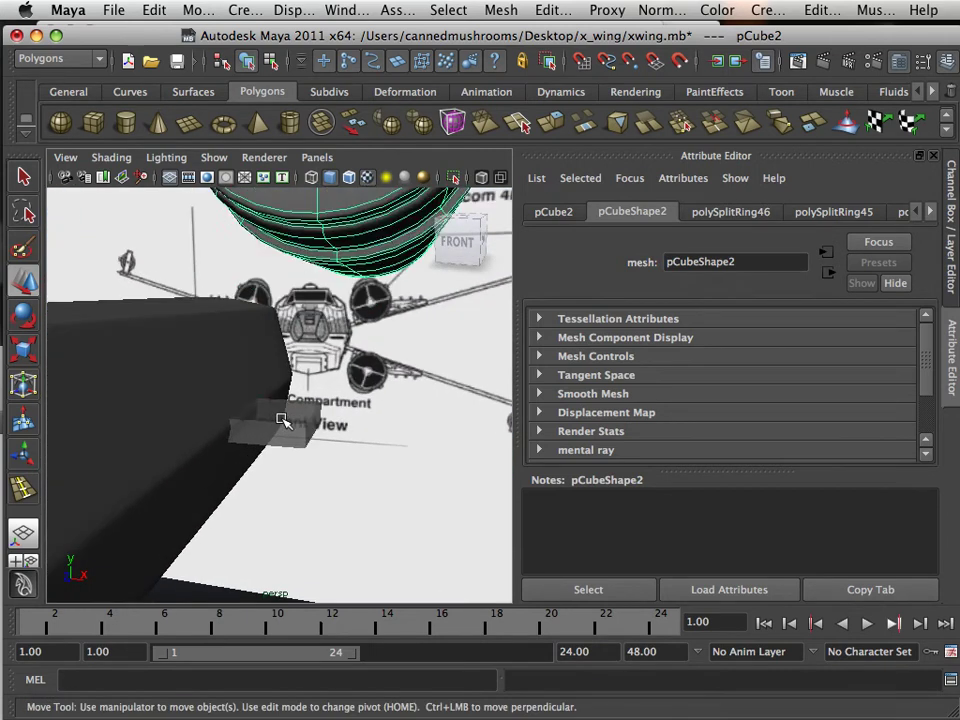
- Lengthen the flattened block in the top view to a Z scale of about 4.726 and narrow it in X to a thin strip
click(283, 420)
alt+drag(283, 420, 222, 408)
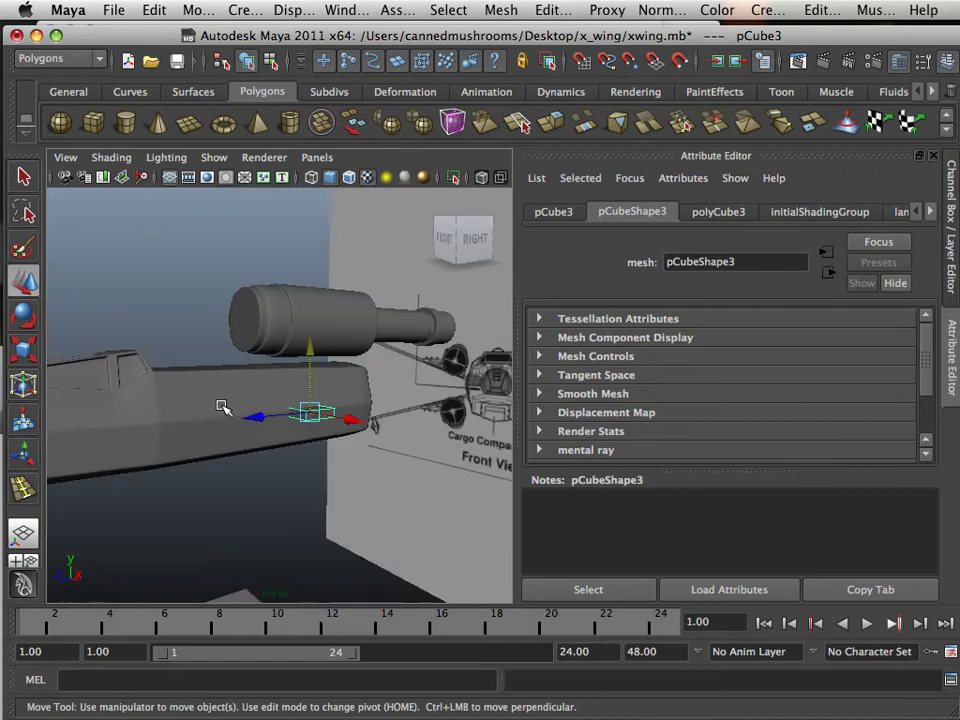
scroll(218, 404, down, 3)
key(space)
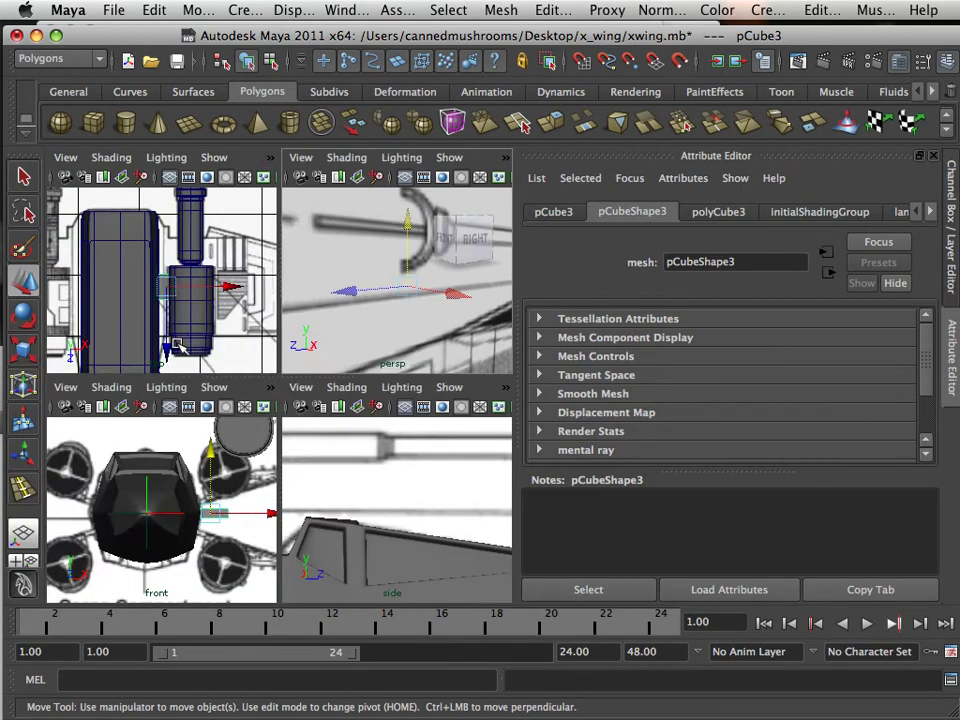
key(space)
scroll(182, 354, down, 3)
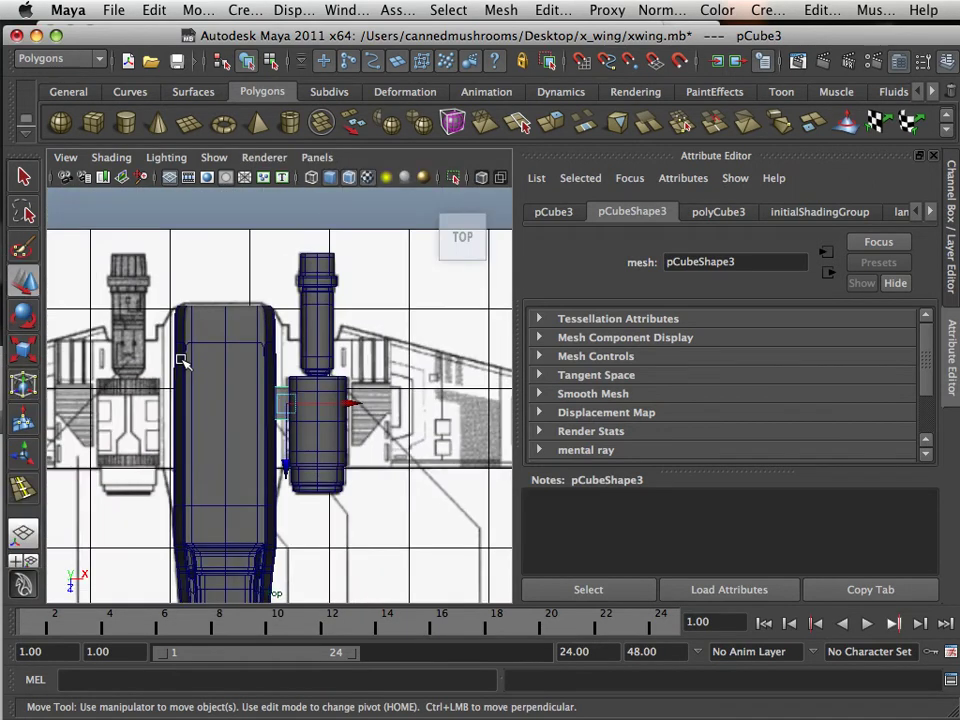
click(29, 349)
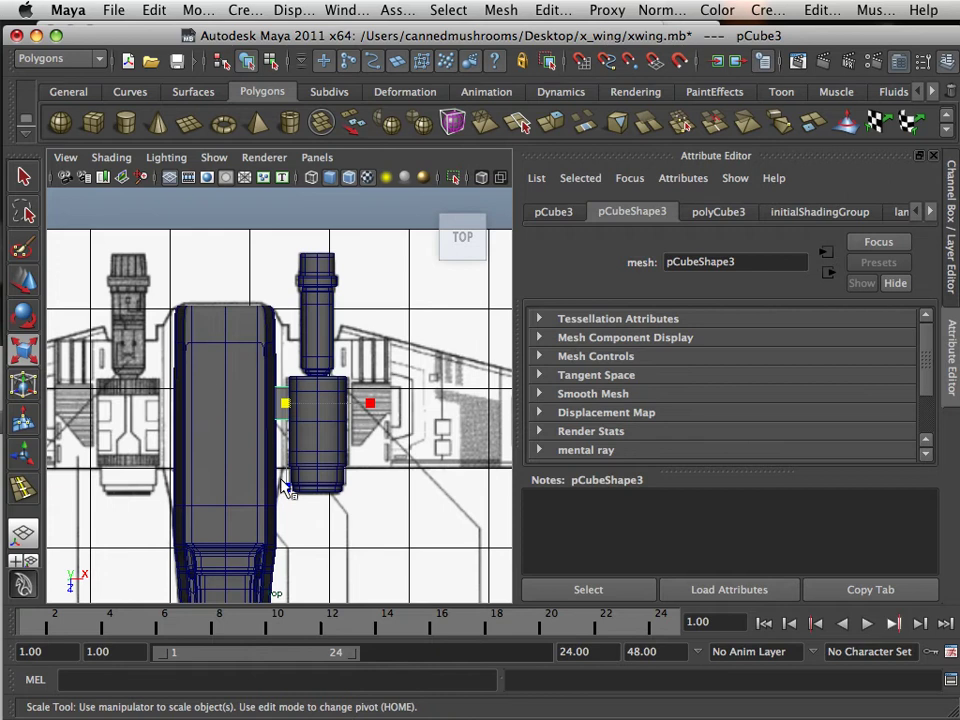
middle_drag(287, 487, 282, 594)
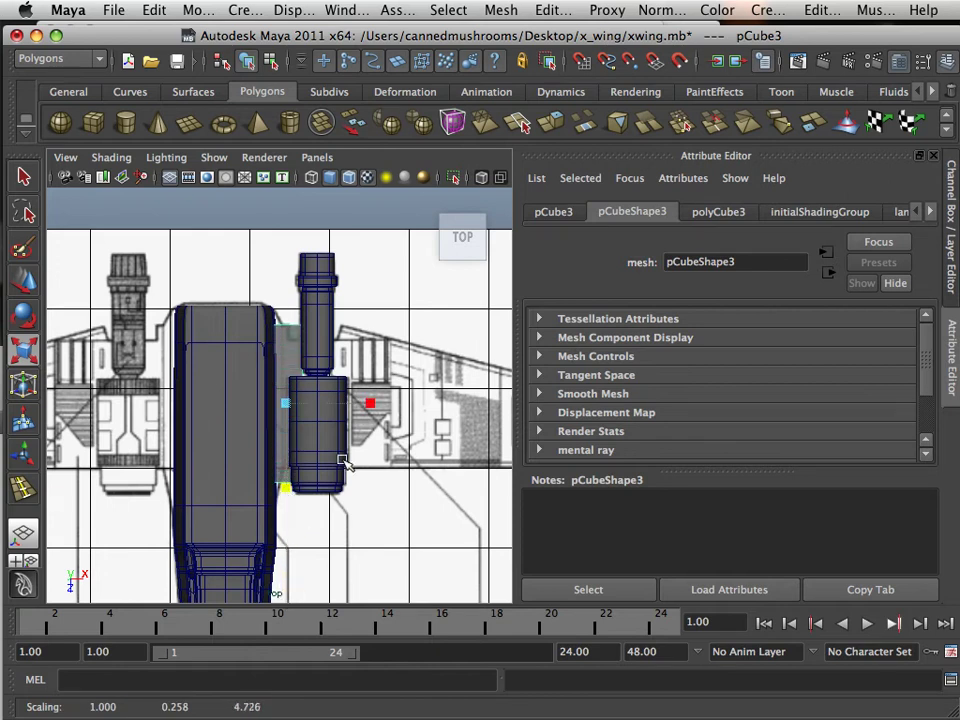
middle_drag(362, 404, 313, 400)
- Move the thin strip outward past the engine onto the wing drawing, to about X 4.075
key(w)
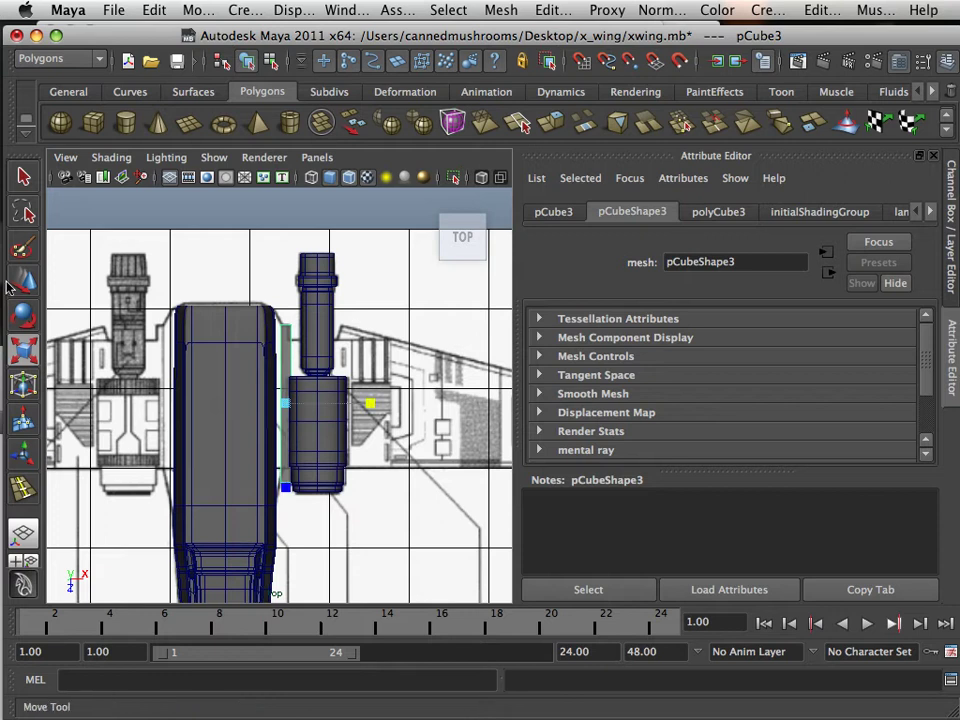
middle_drag(340, 404, 248, 390)
scroll(330, 405, up, 5)
scroll(248, 390, down, 5)
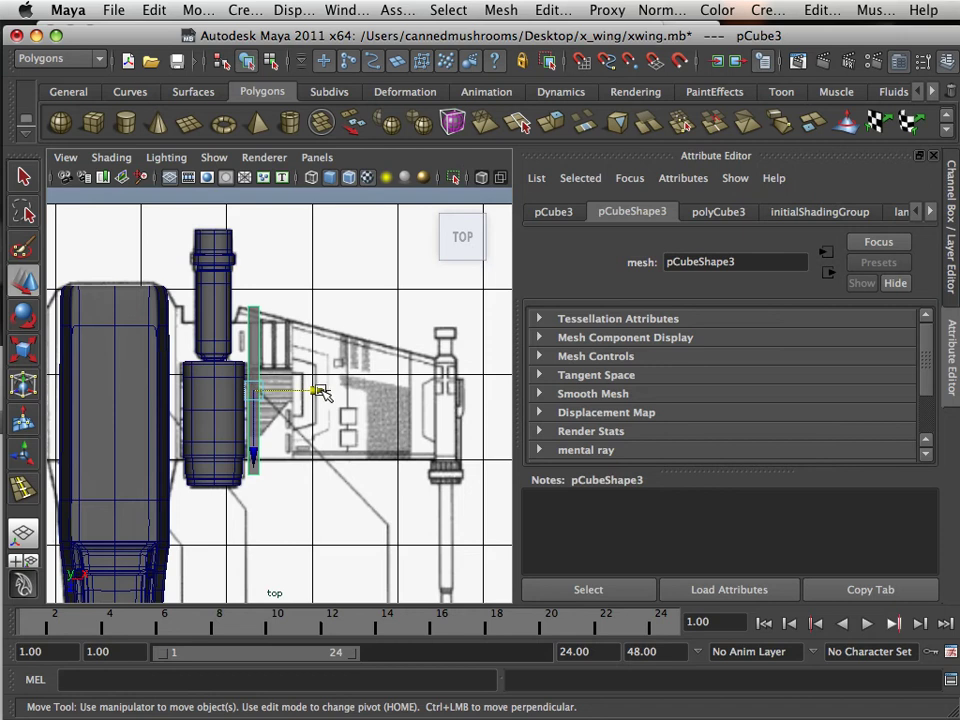
mouse_move(322, 391)
middle_down()
mouse_move(313, 392)
mouse_move(328, 392)
middle_up()
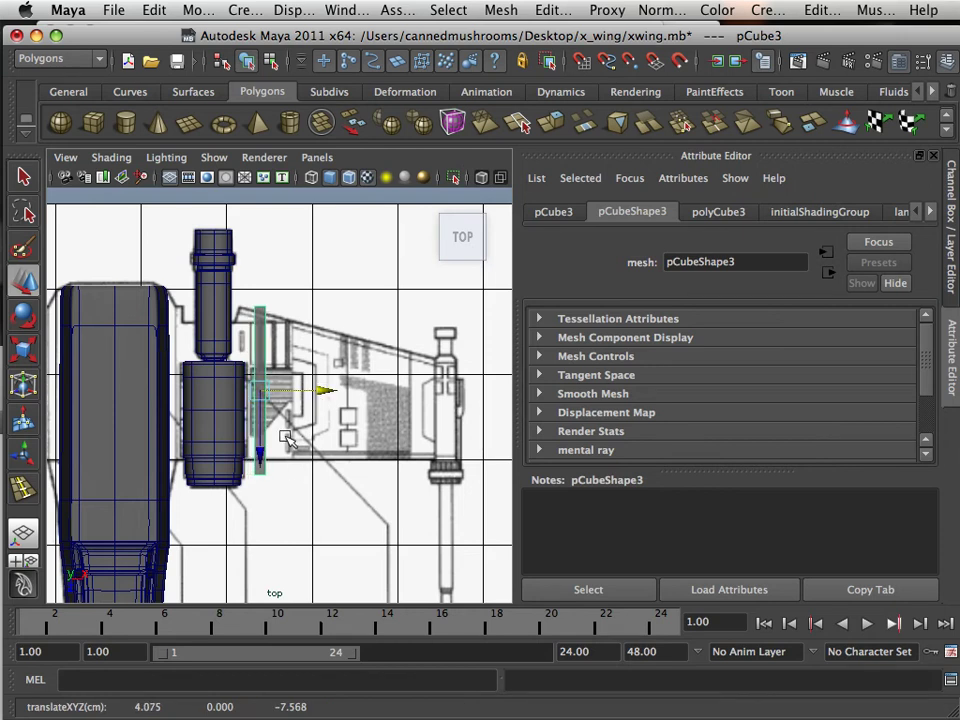
- Move the vertices at both ends of the strip along Z to match the wing's front and rear edges in the blueprint
right_drag(266, 470, 186, 343)
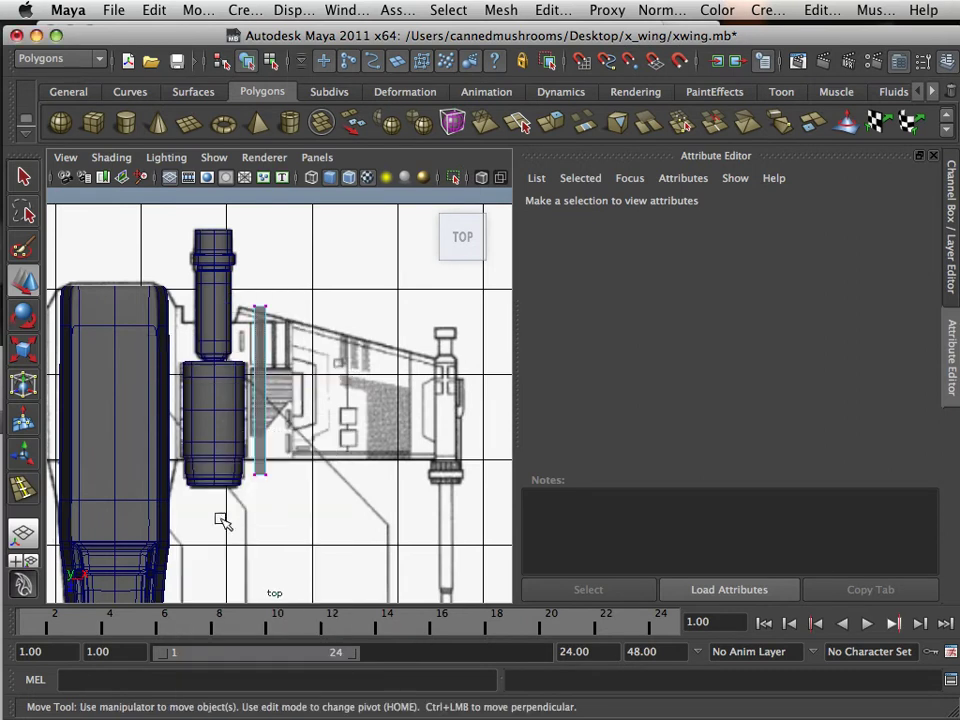
drag(220, 520, 274, 435)
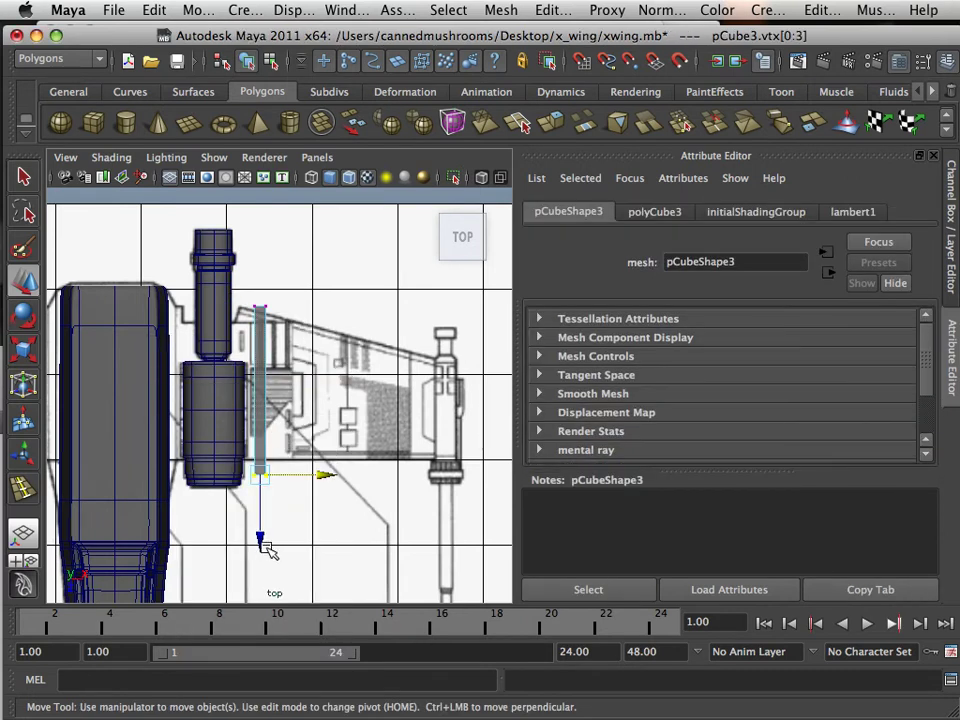
drag(262, 544, 261, 528)
scroll(297, 348, up, 2)
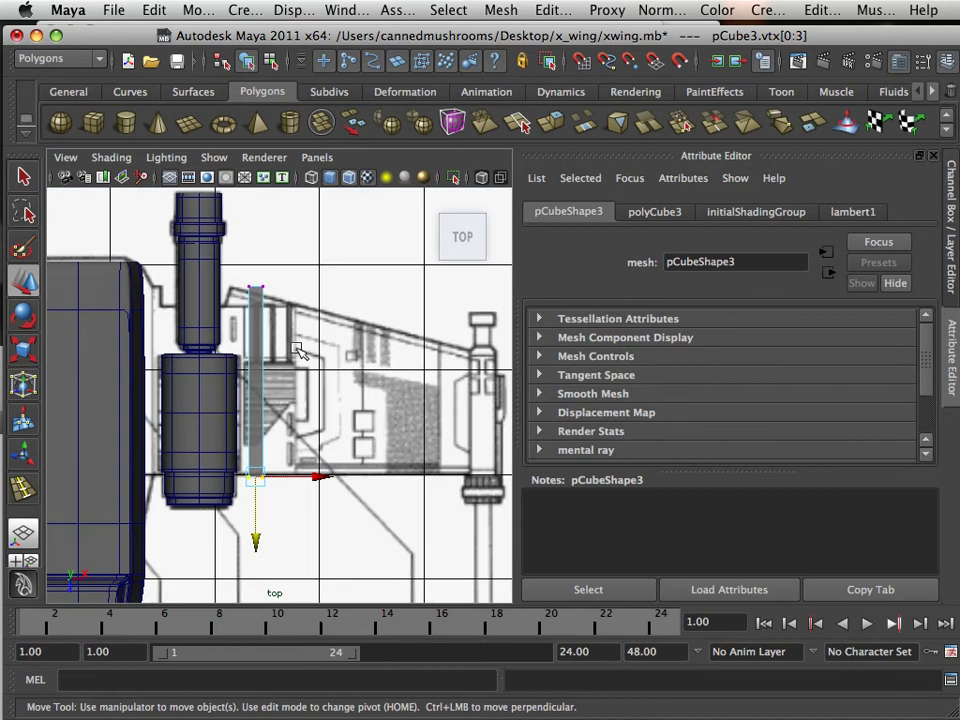
drag(257, 270, 247, 316)
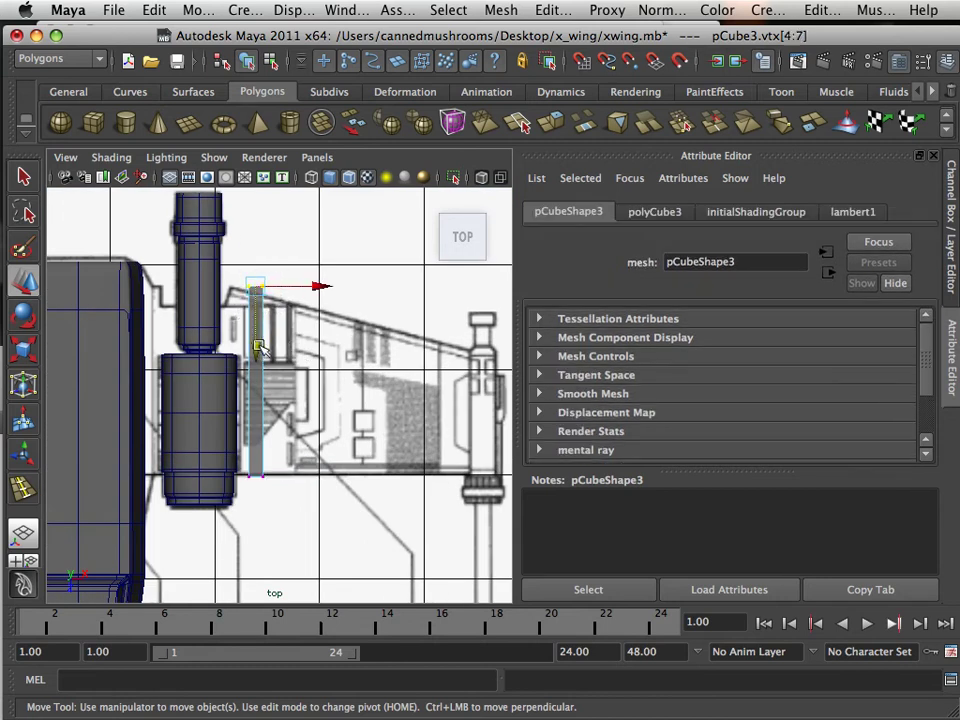
click(258, 352)
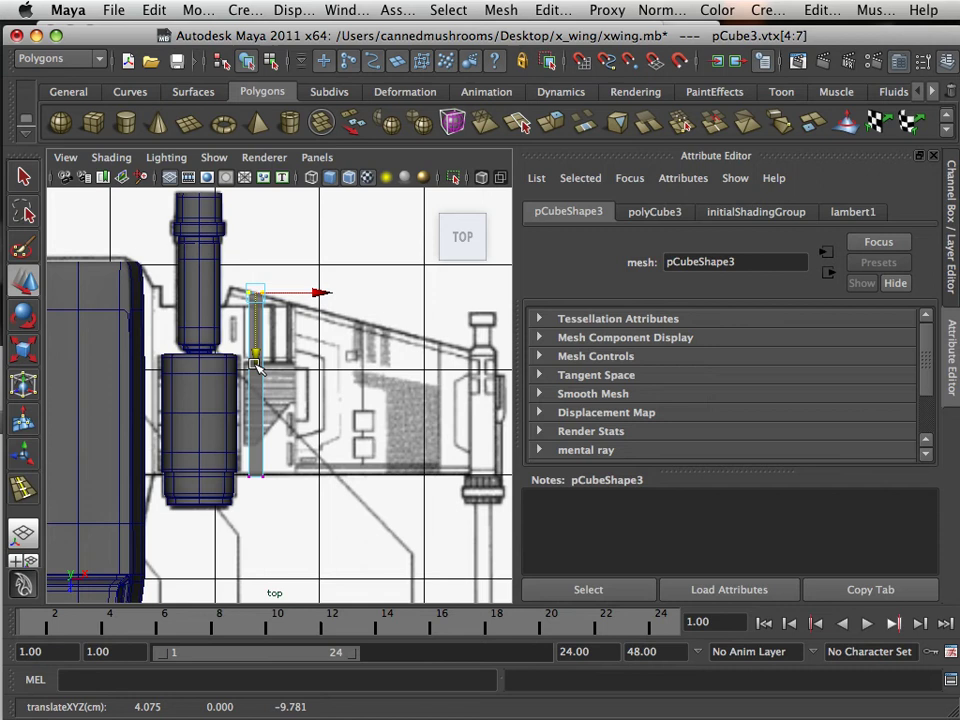
- Move the whole strip inward against the engine's outer side, to about X 3.732
right_drag(250, 393, 344, 329)
click(258, 400)
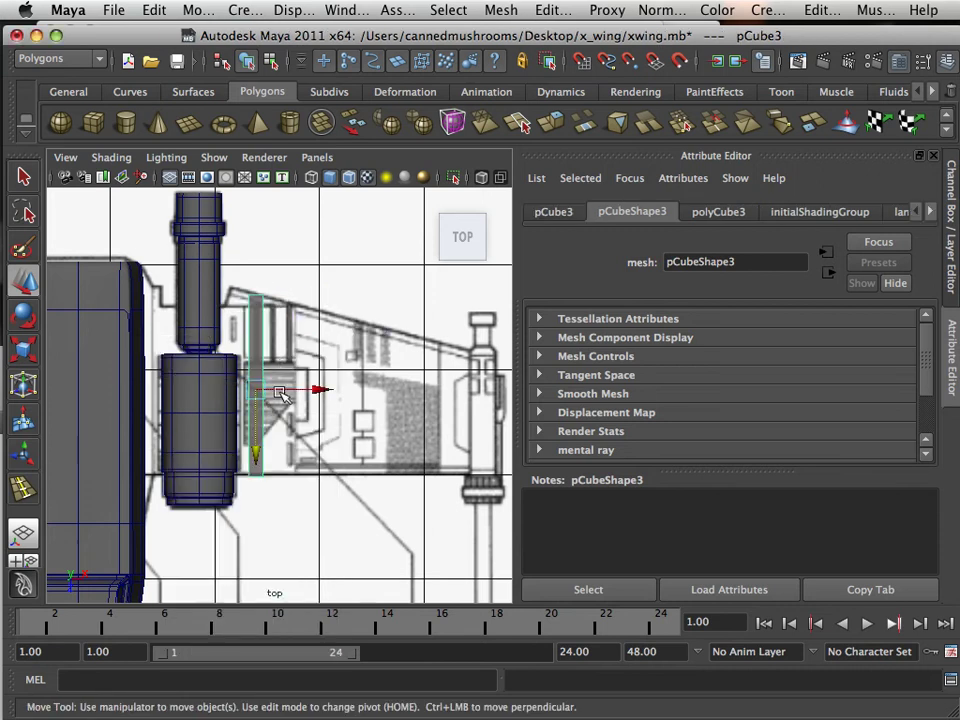
drag(315, 390, 300, 393)
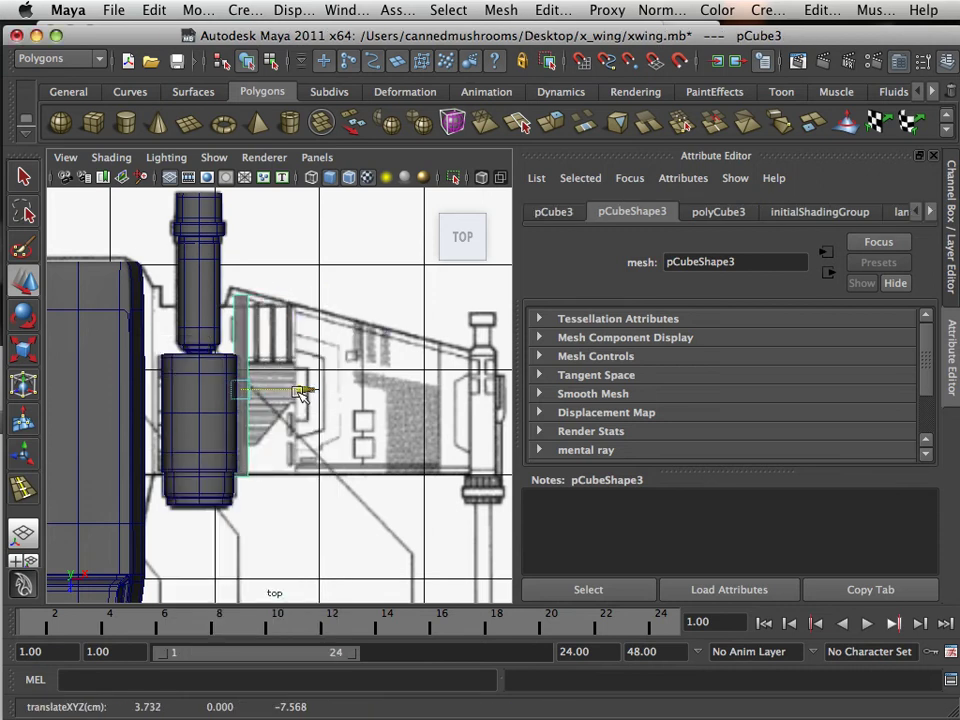
- Move the strip's outer side vertices outward to the wing tip in the blueprint, to about X 9.634
scroll(276, 408, up, 2)
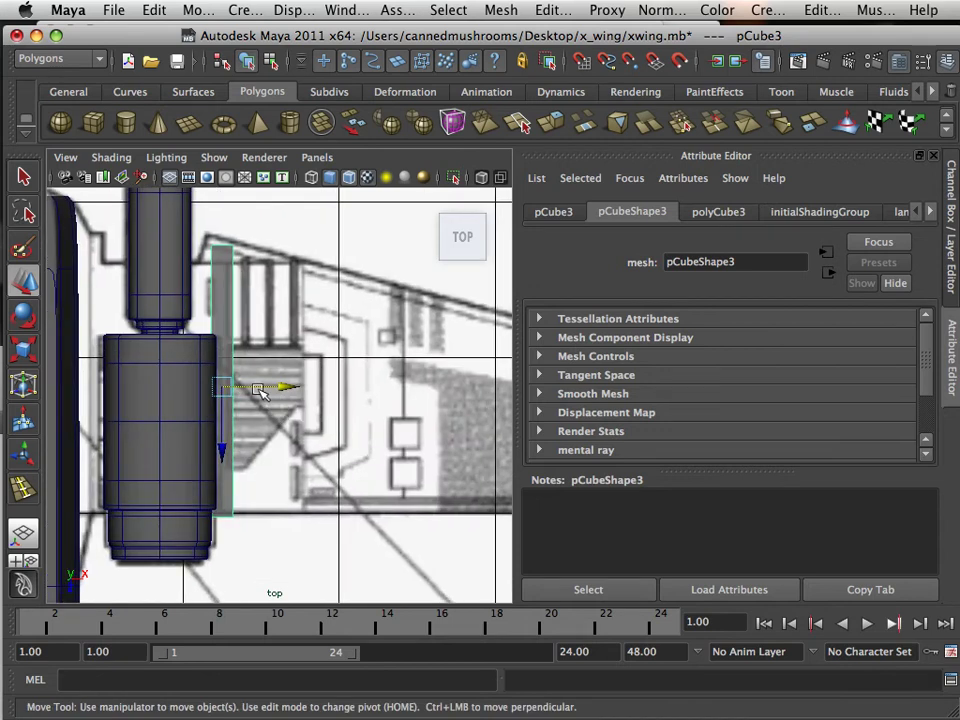
right_drag(236, 318, 161, 315)
drag(222, 240, 276, 553)
scroll(287, 452, down, 3)
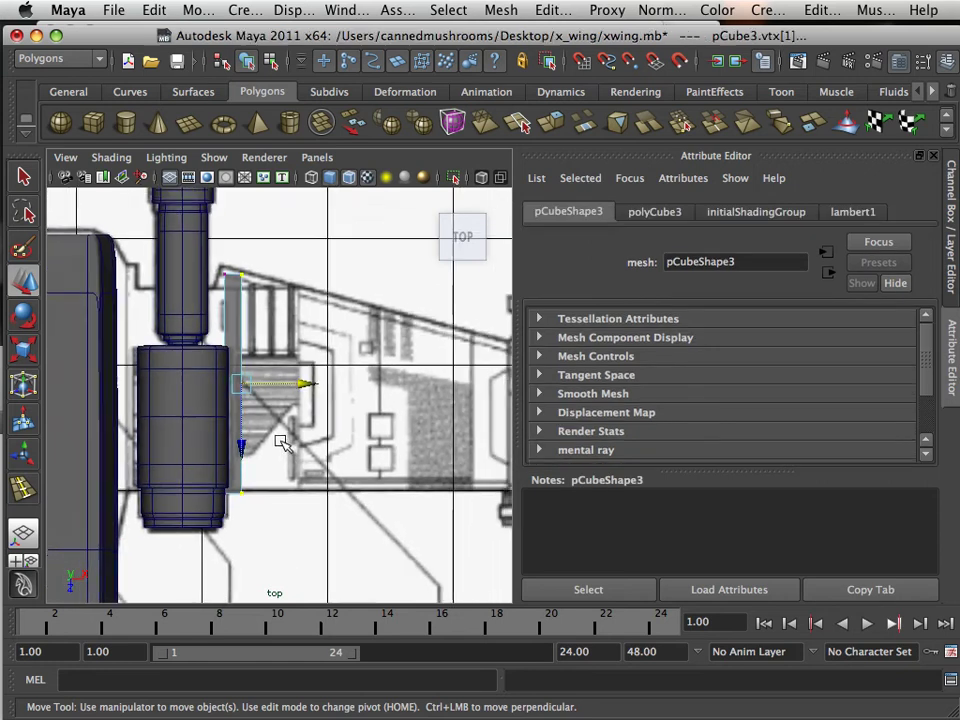
drag(318, 392, 504, 422)
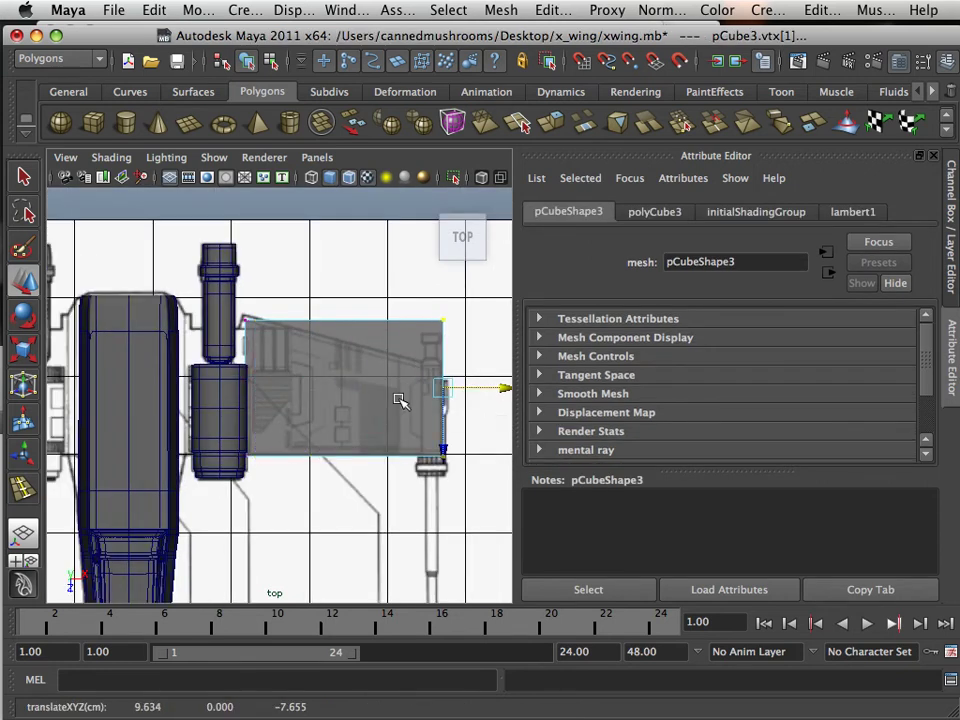
- Move the wing's front tip vertices and front inner vertices to follow the sloped leading edge in the blueprint
alt+middle_drag(309, 394, 220, 402)
scroll(233, 409, up, 1)
scroll(233, 409, up, 3)
drag(377, 266, 400, 427)
alt+middle_drag(167, 392, 315, 429)
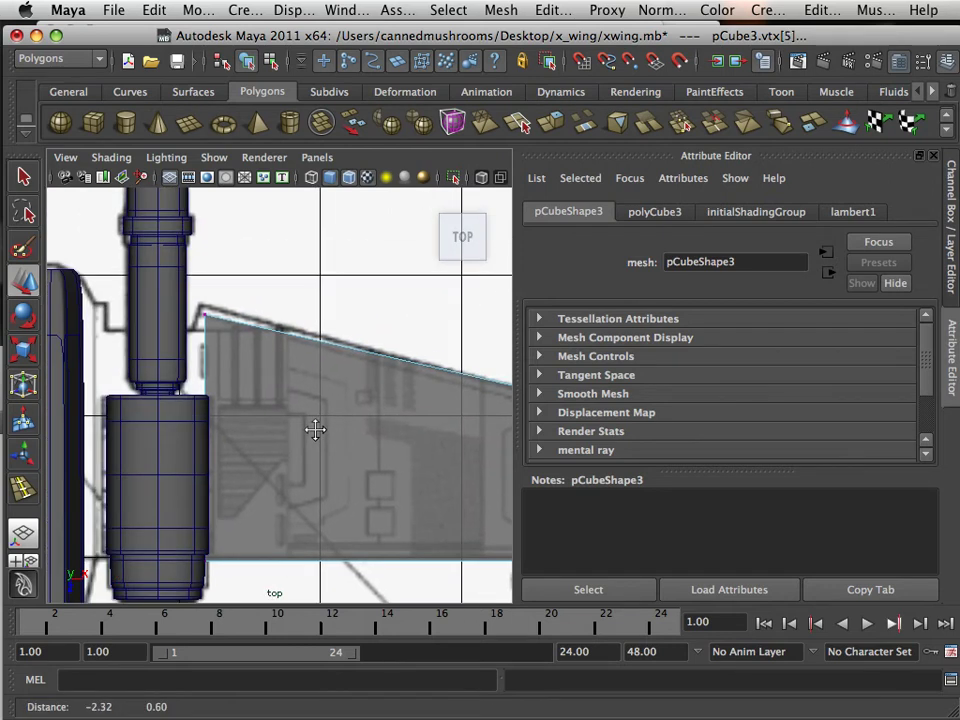
drag(160, 270, 207, 366)
scroll(238, 518, up, 1)
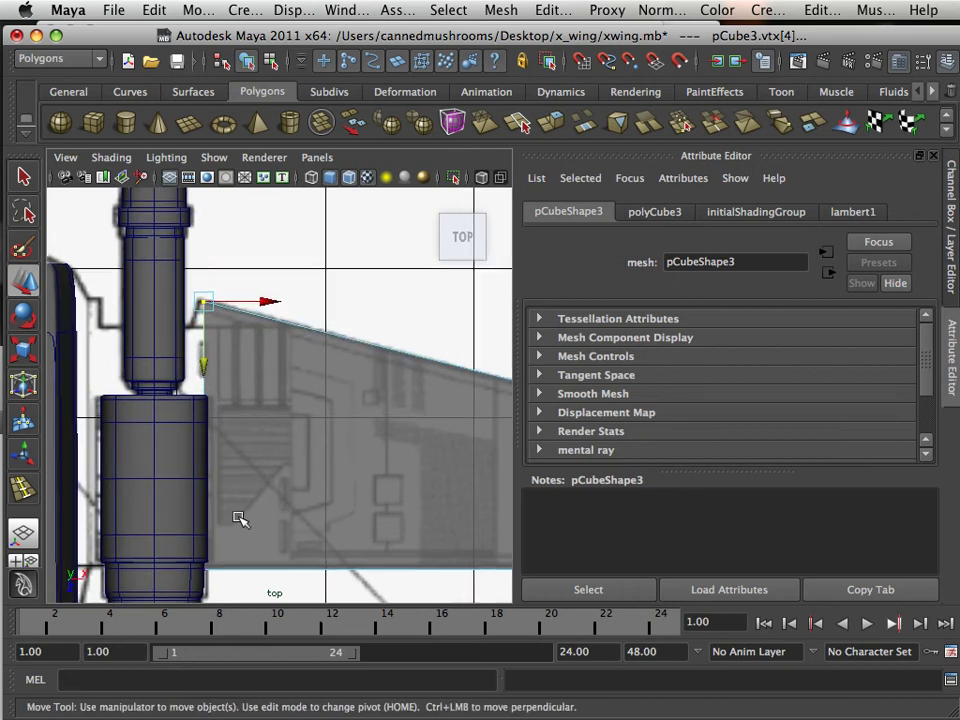
- Select the narrow face at the wing's inner end, working from the perspective view
scroll(240, 518, up, 2)
alt+middle_drag(201, 435, 288, 311)
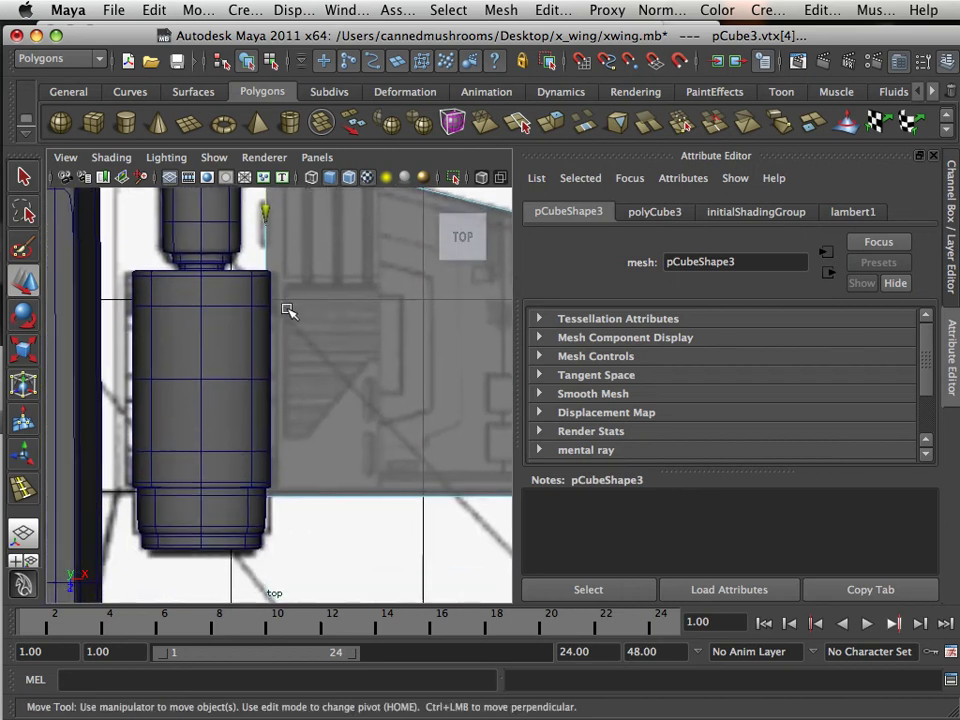
key(space)
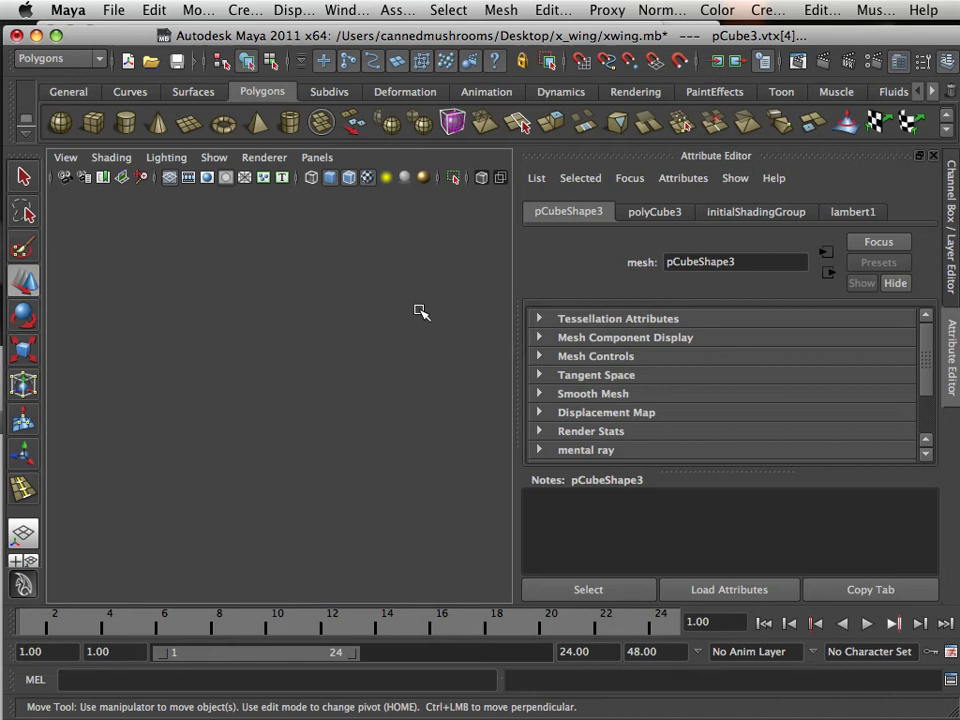
key(space)
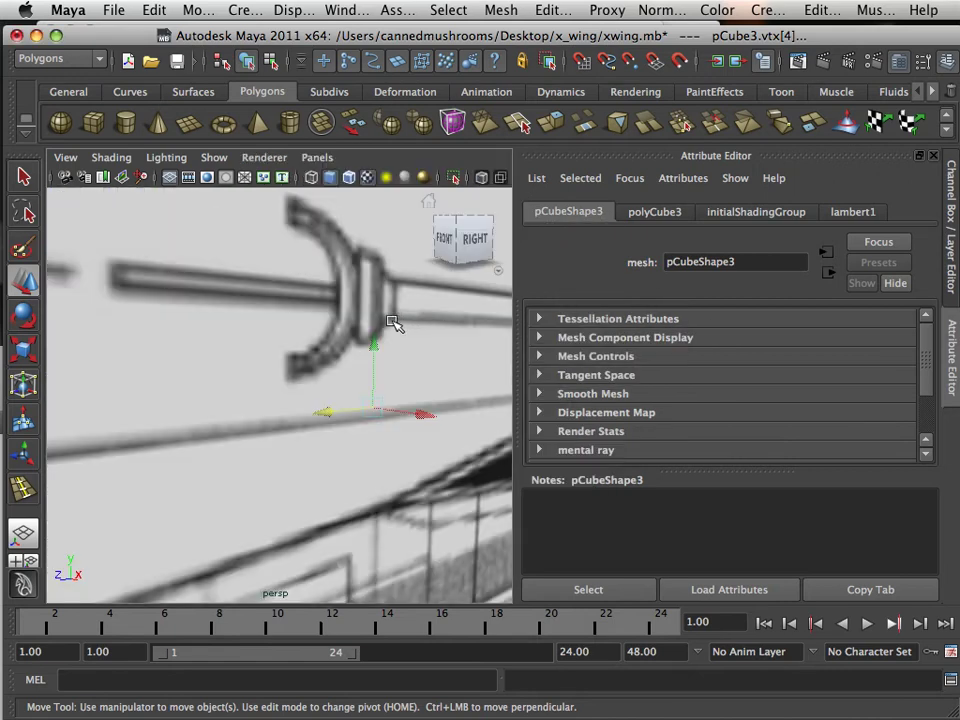
scroll(393, 322, down, 3)
alt+middle_drag(330, 322, 165, 312)
scroll(160, 325, down, 3)
alt+drag(160, 325, 303, 352)
alt+right_drag(303, 352, 469, 448)
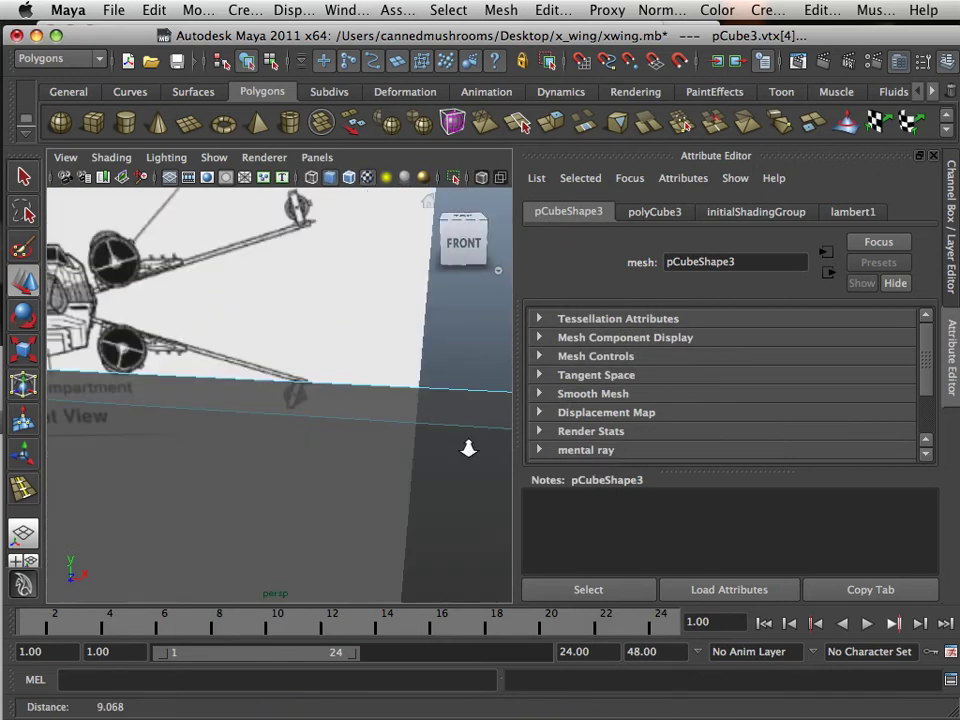
alt+drag(233, 448, 258, 450)
alt+right_drag(258, 450, 86, 427)
alt+drag(86, 427, 150, 432)
right_drag(267, 460, 268, 388)
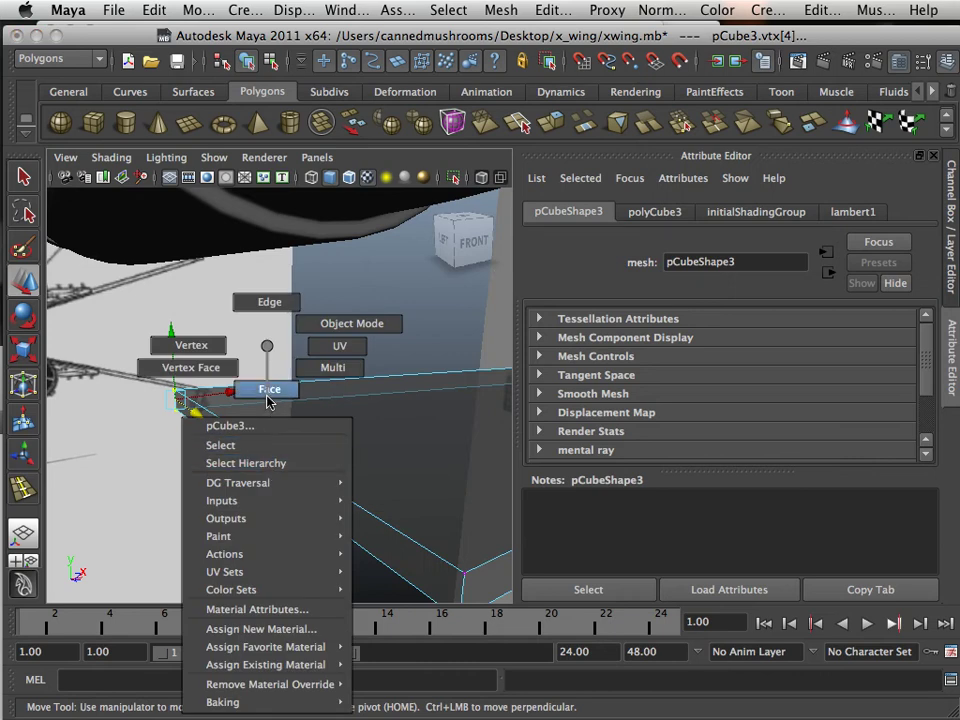
click(240, 458)
key(space)
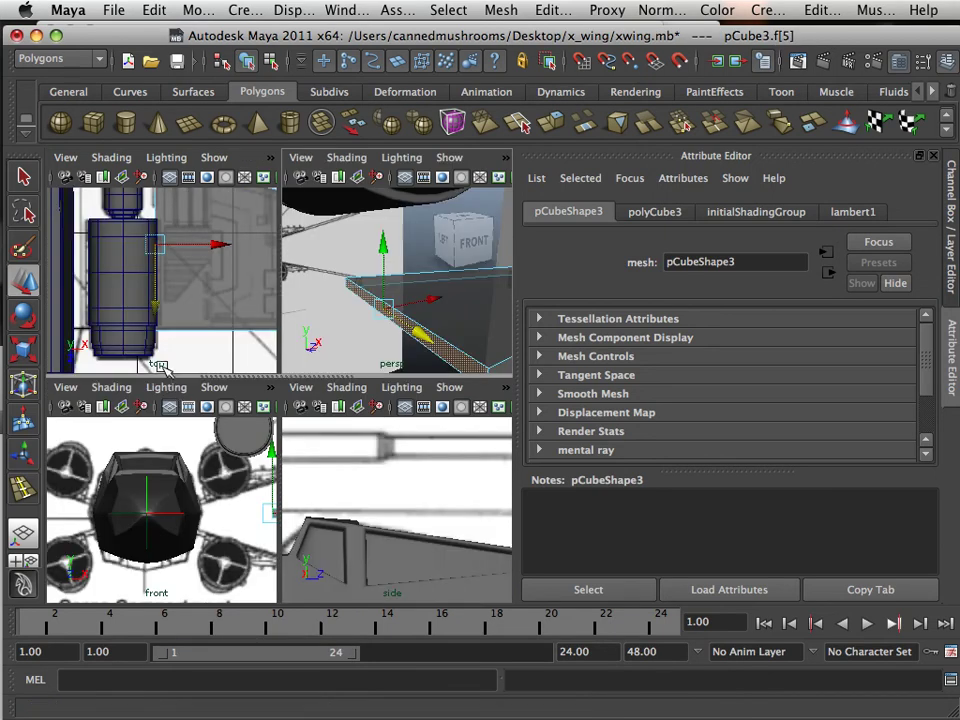
- Extrude the wing's inner end face twice toward the fuselage in thin slices, to about X 3.489 and X 3.381
key(space)
alt+right_drag(171, 306, 157, 424)
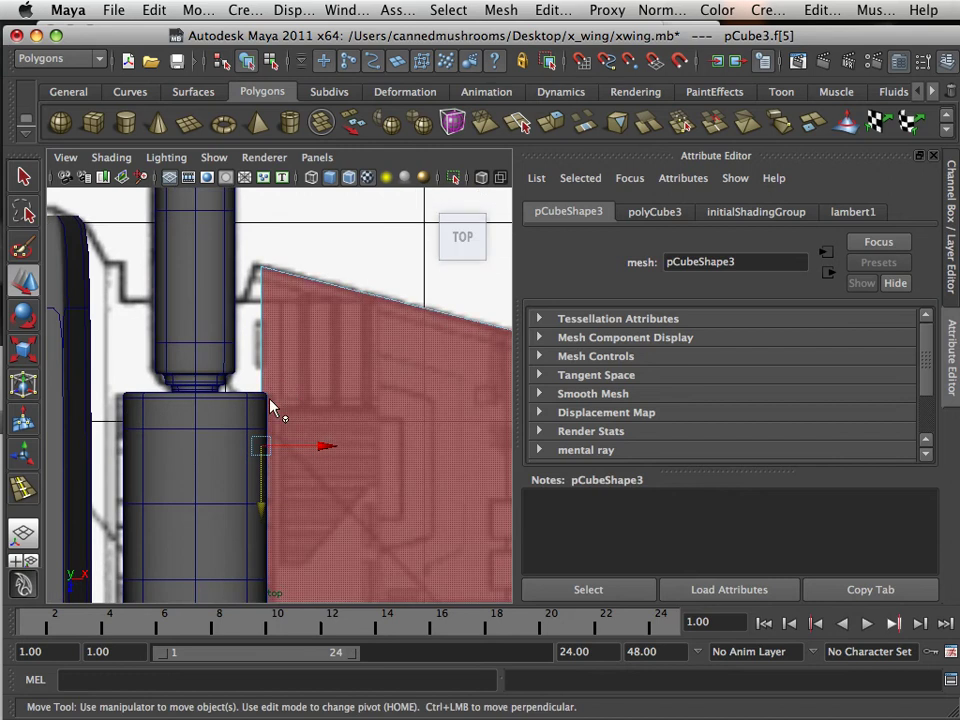
alt+middle_drag(266, 433, 306, 403)
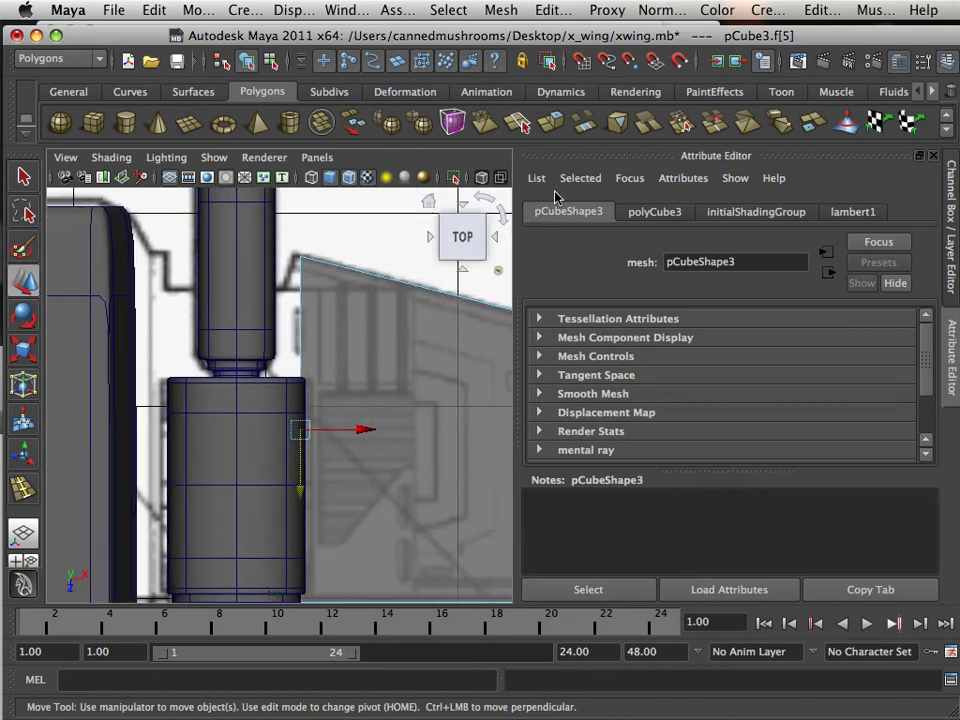
click(549, 123)
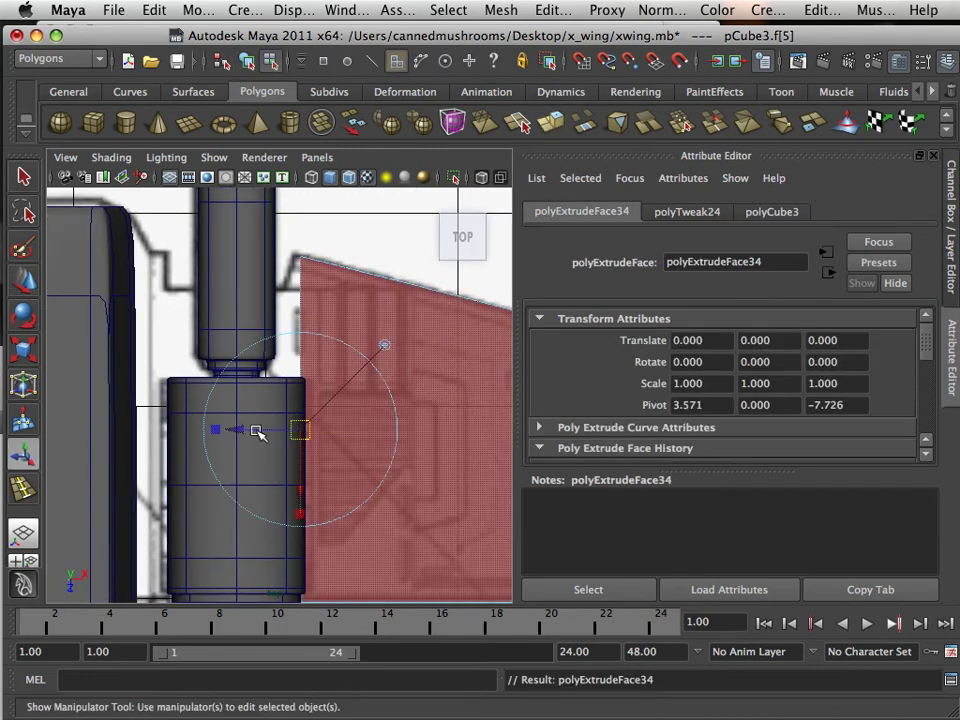
drag(238, 430, 230, 431)
scroll(235, 396, up, 1)
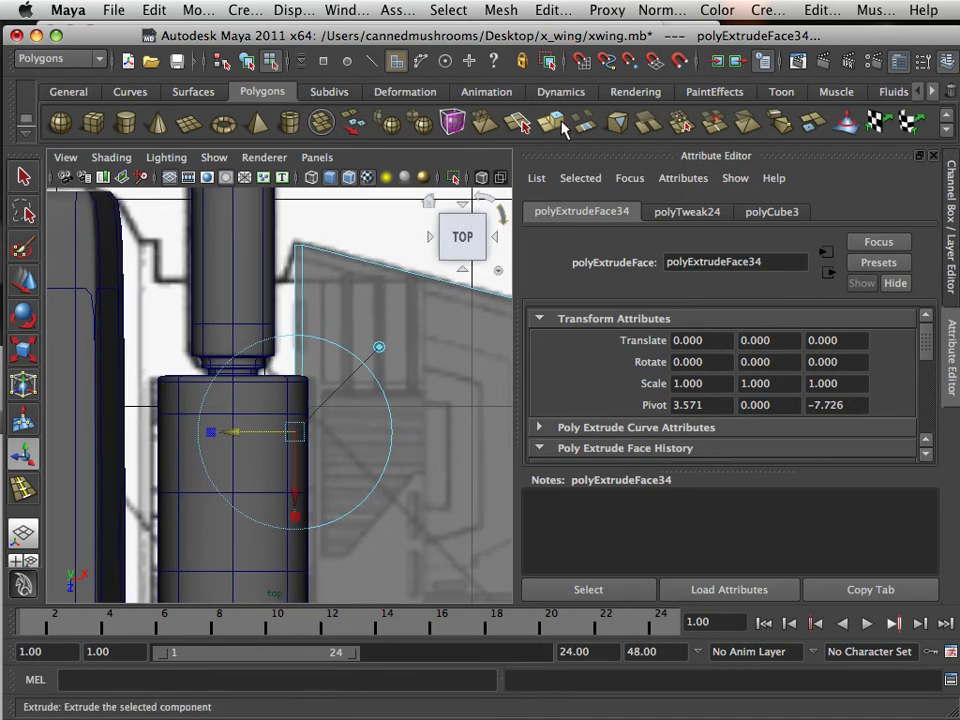
key(ctrl+e)
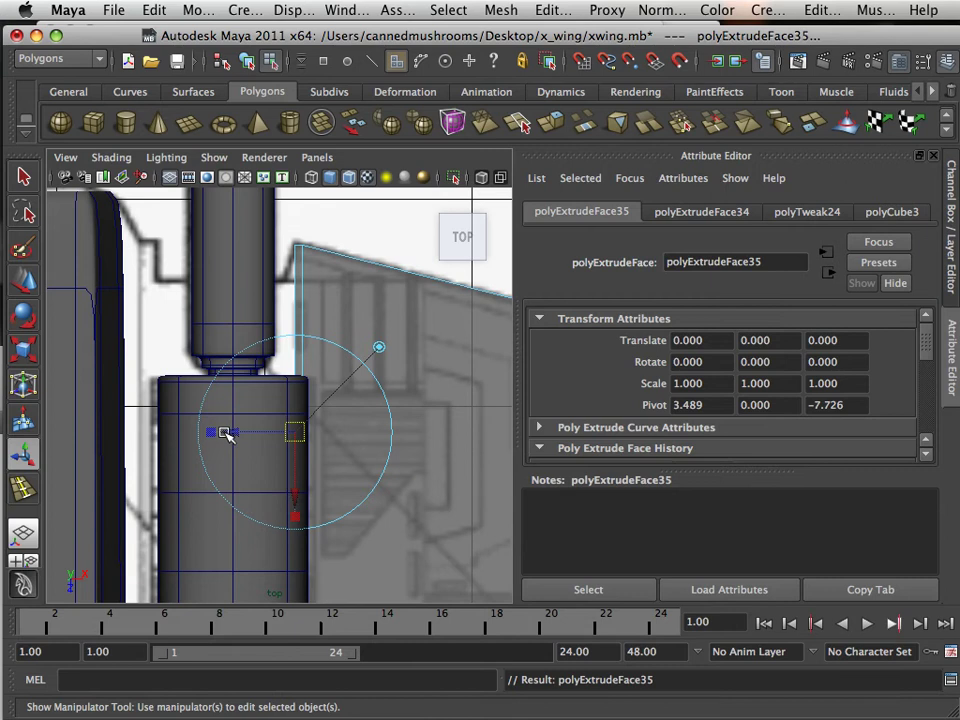
drag(225, 435, 219, 435)
- Move the front inner corner vertices back along Z to about -9.479, matching the notch beside the engine
alt+middle_drag(273, 327, 286, 425)
alt+right_drag(287, 425, 297, 318)
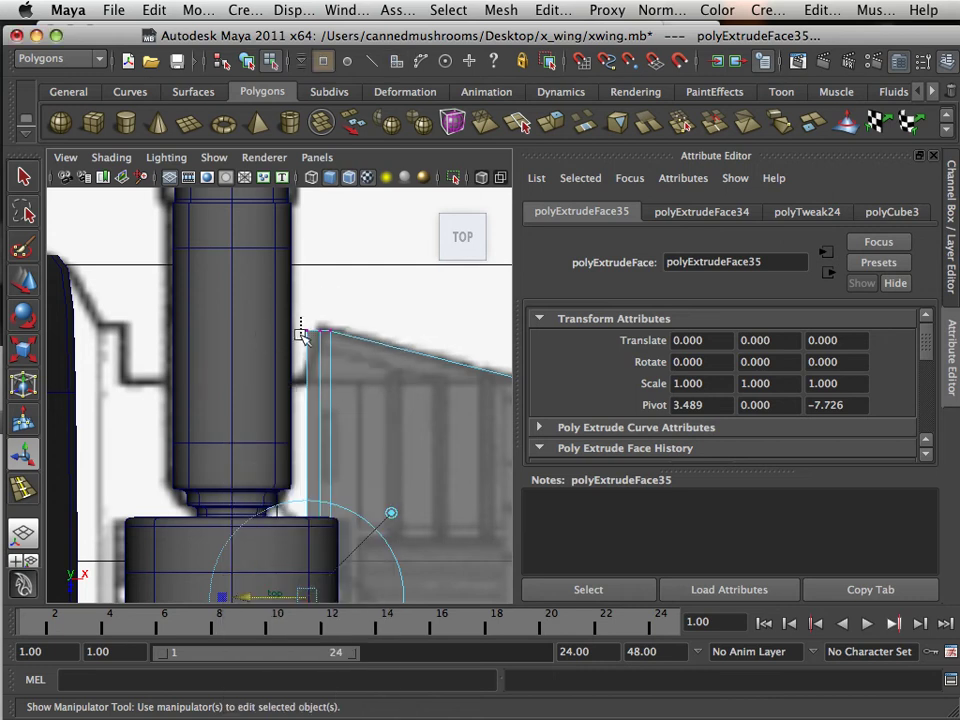
drag(300, 334, 312, 354)
click(24, 281)
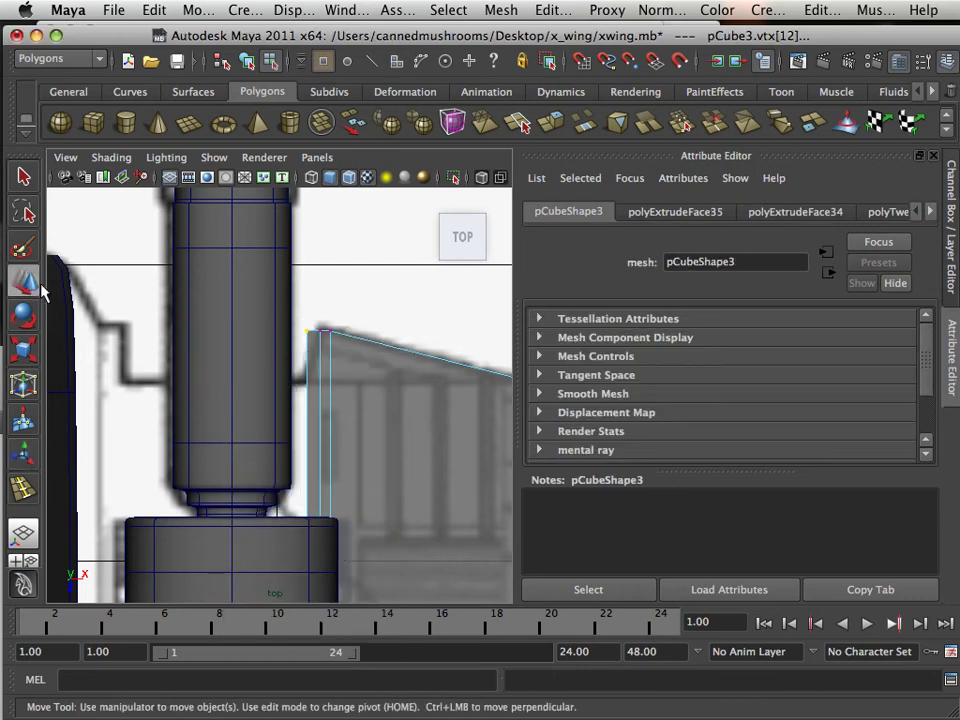
drag(308, 397, 312, 447)
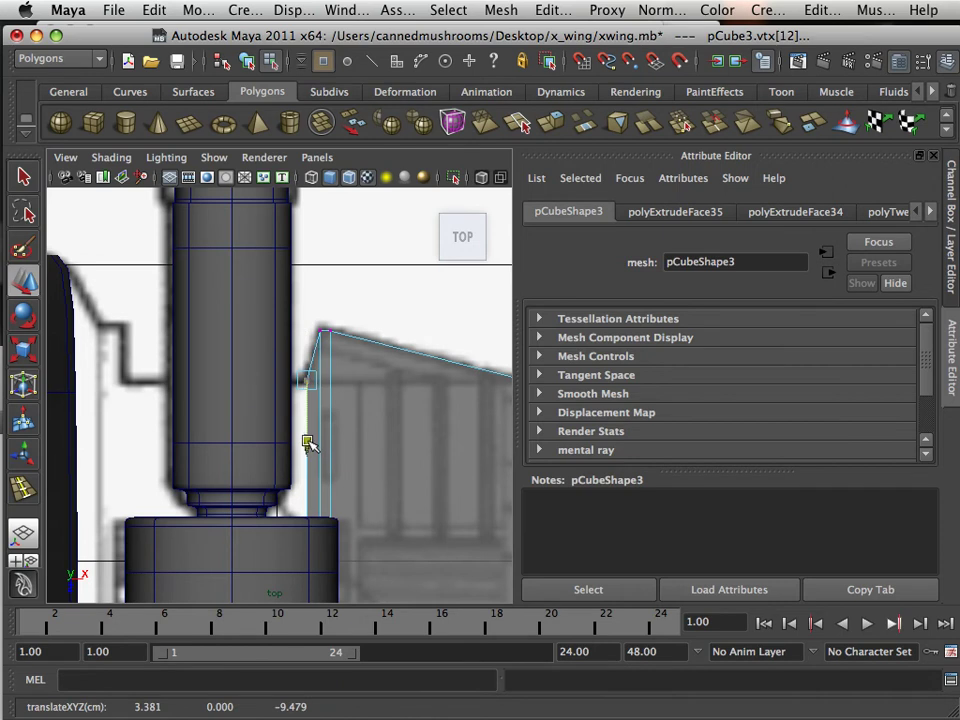
scroll(331, 444, up, 2)
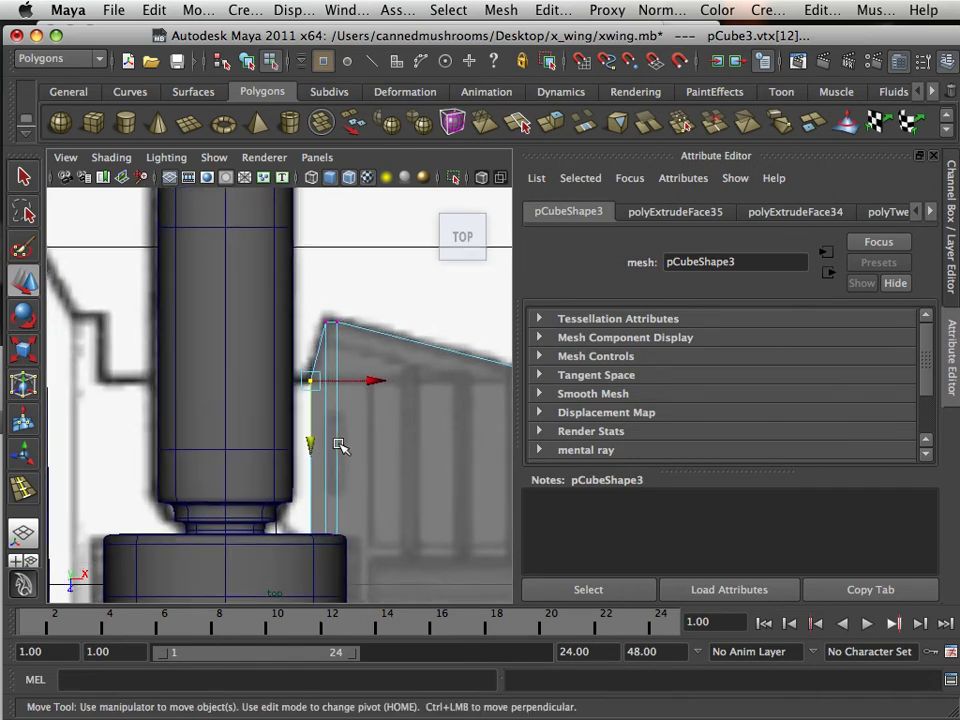
- Extrude the wing's inner end face past the engine to the step line beside the fuselage
key(space)
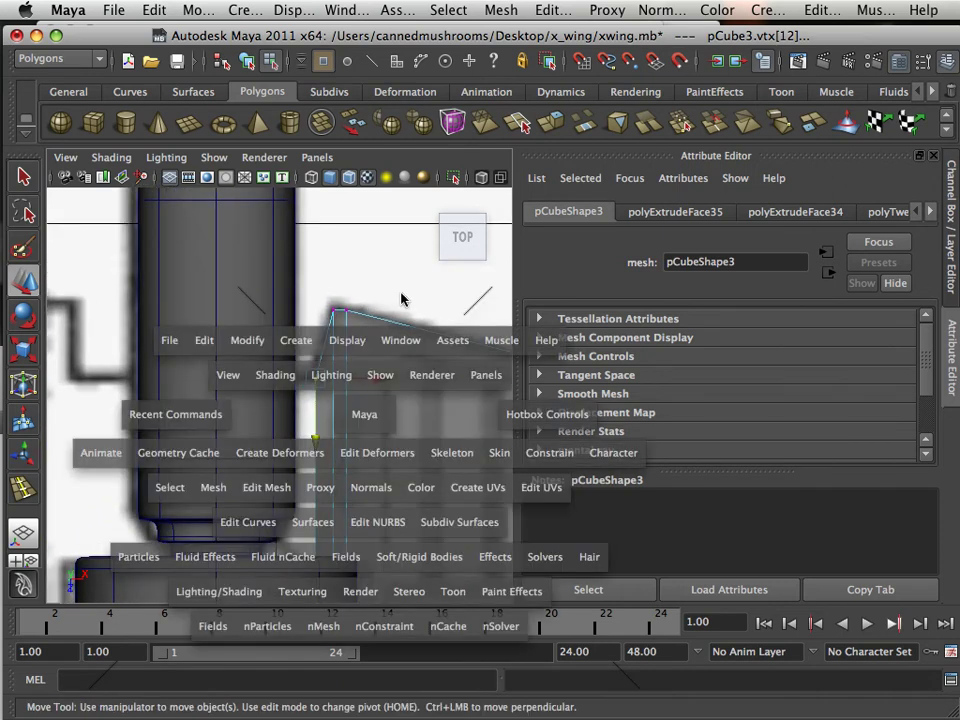
key(space)
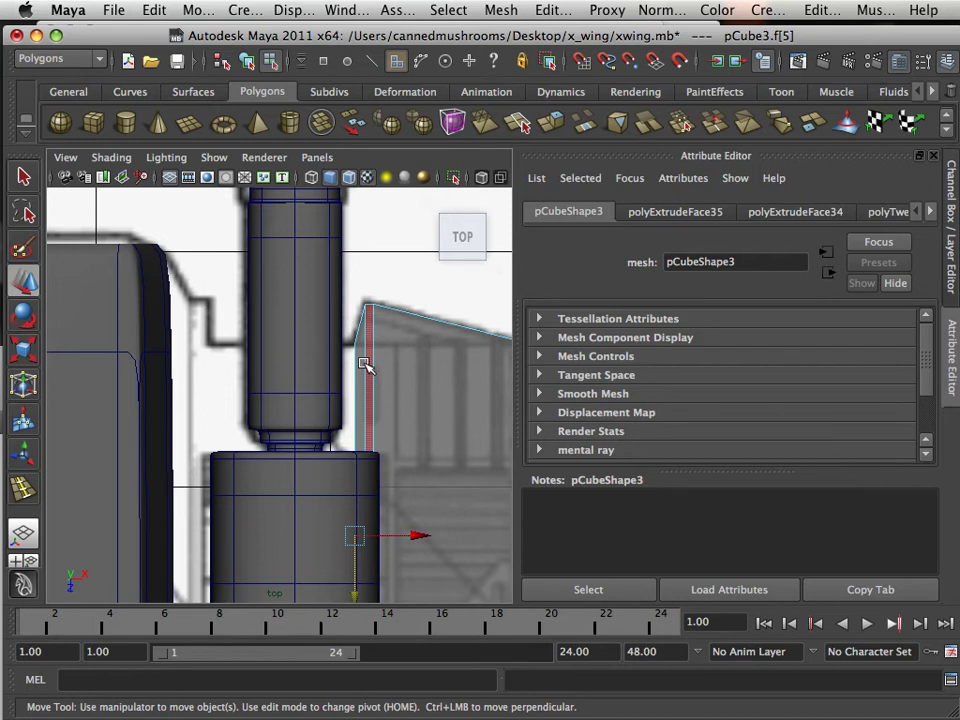
click(563, 132)
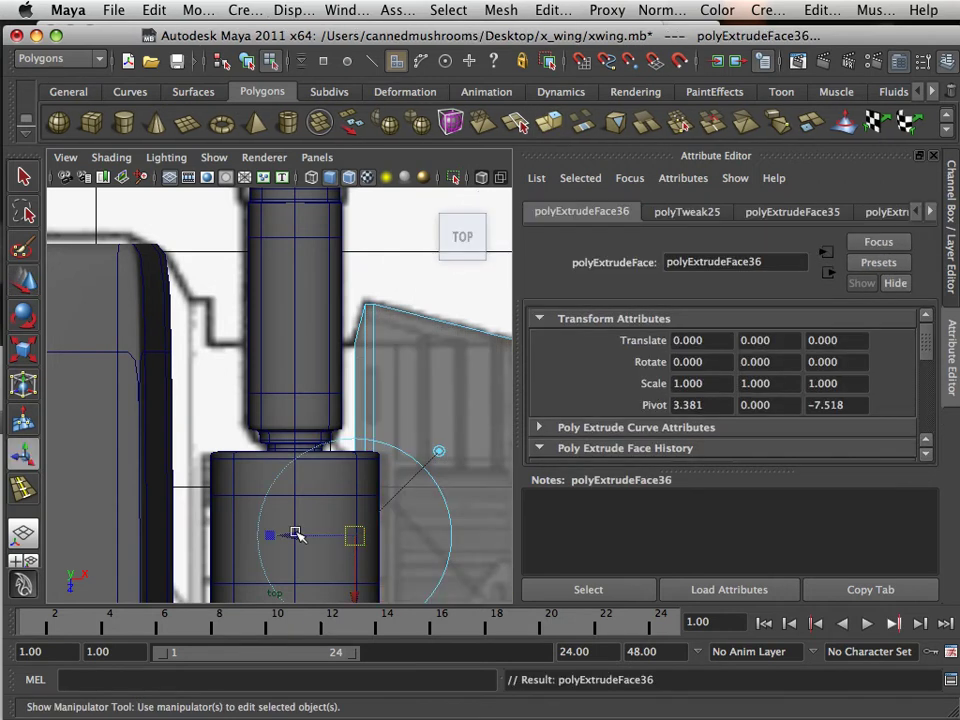
drag(296, 535, 144, 522)
alt+middle_drag(147, 466, 236, 396)
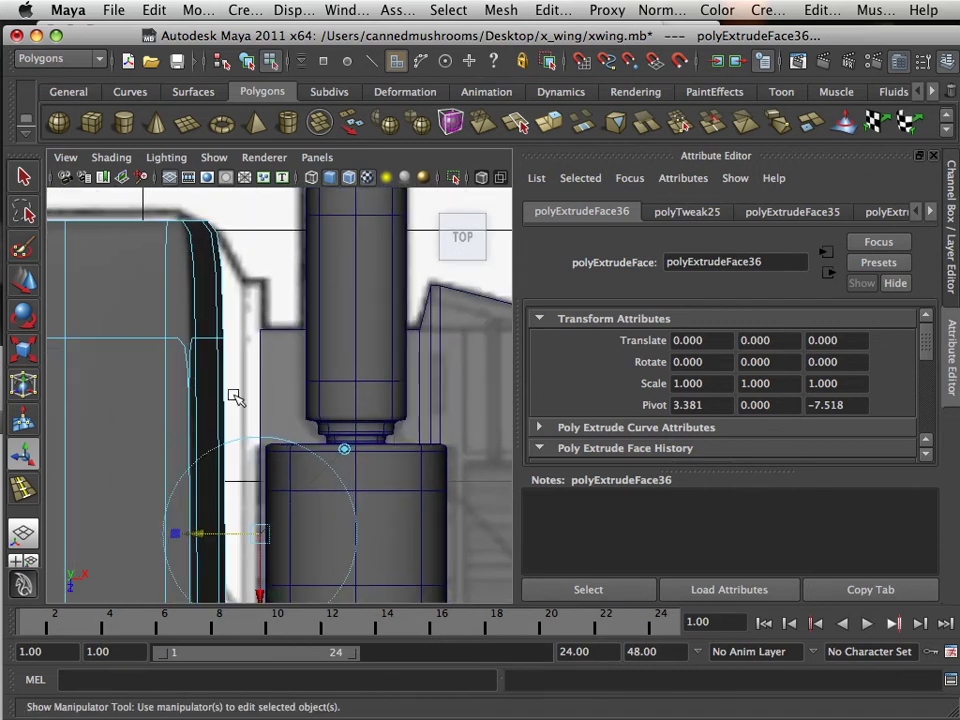
- Return the wing to object mode and turn on the display of its polygon face centers
right_drag(293, 332, 358, 296)
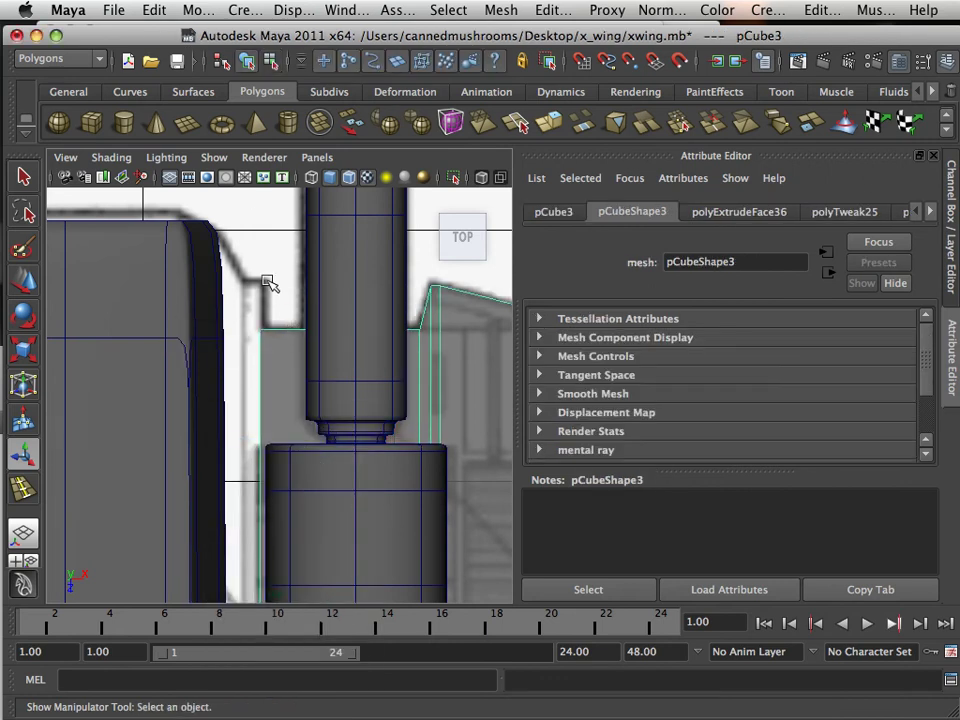
click(246, 11)
mouse_move(271, 12)
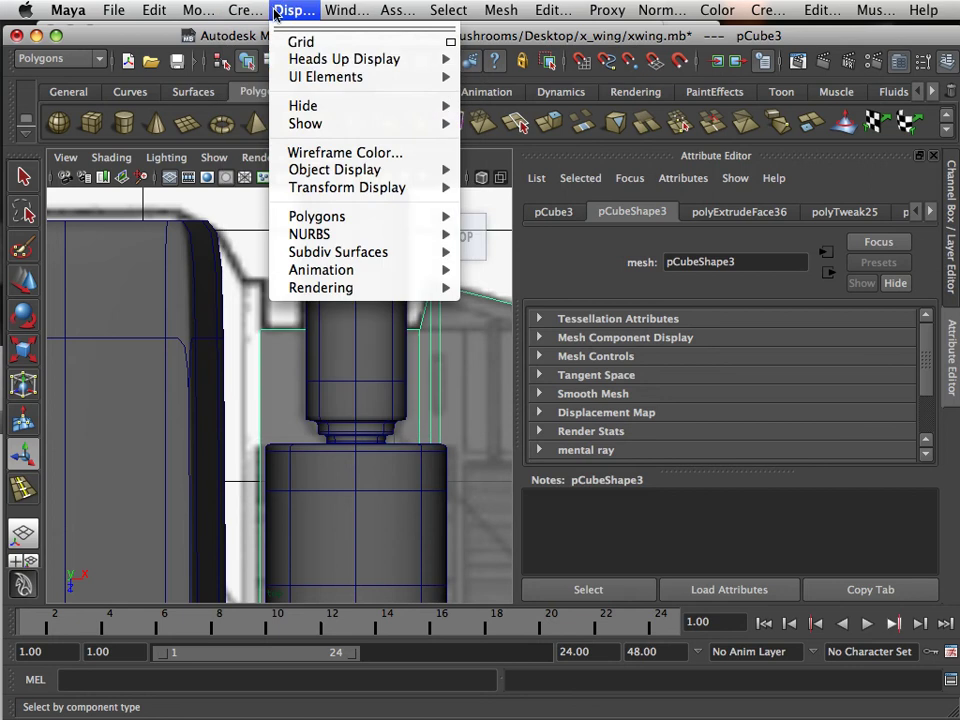
mouse_move(303, 222)
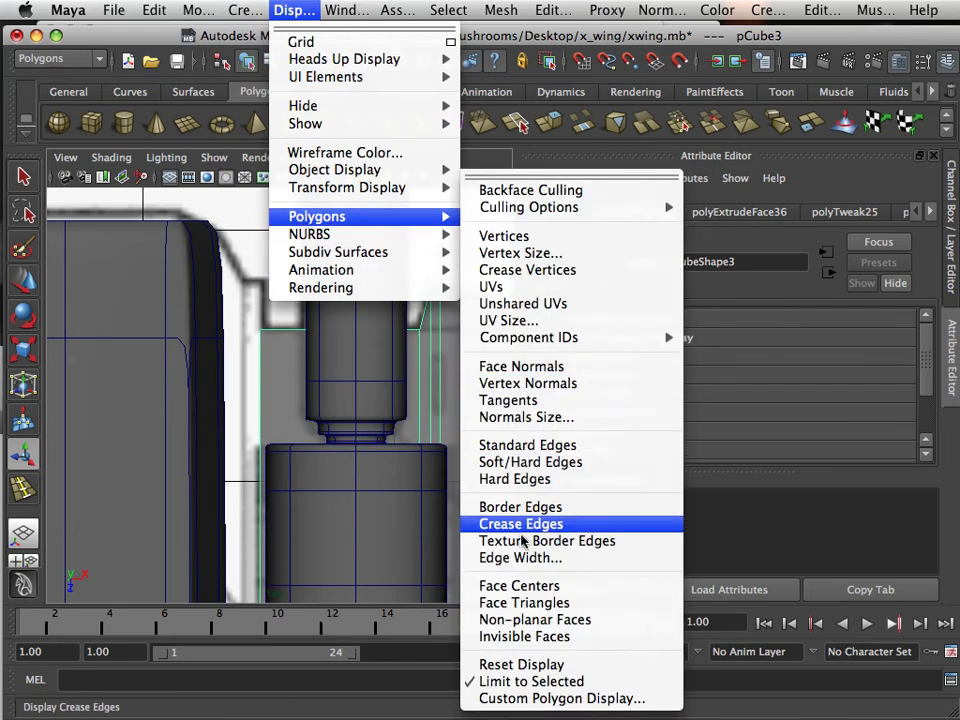
click(519, 586)
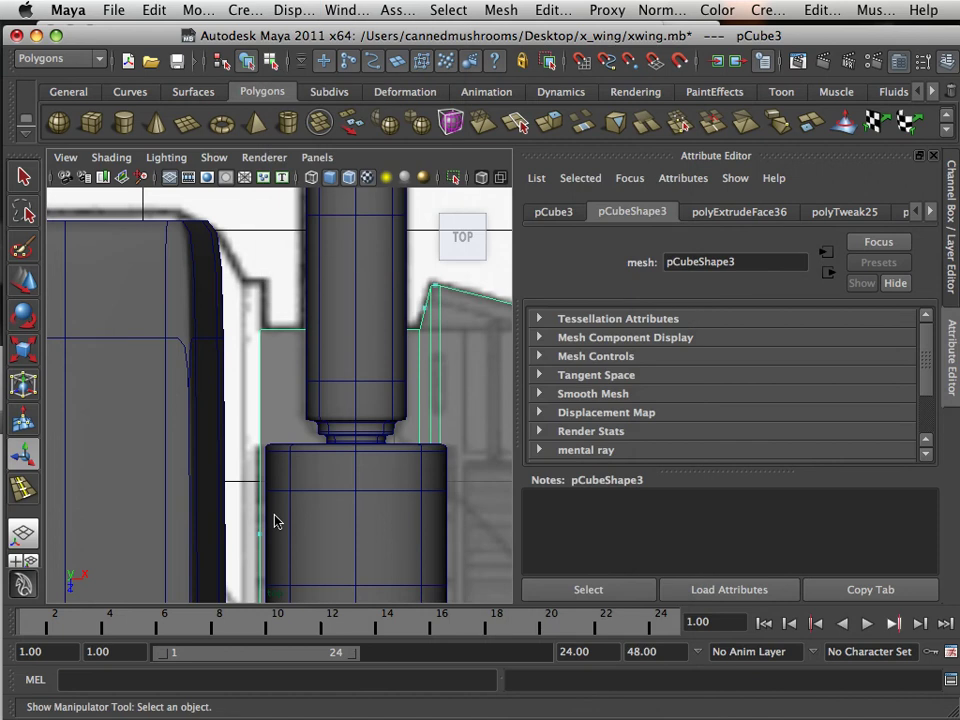
- Put the wing into face selection and try to pick its inner end face from the top view
alt+middle_drag(275, 516, 304, 416)
scroll(281, 446, up, 5)
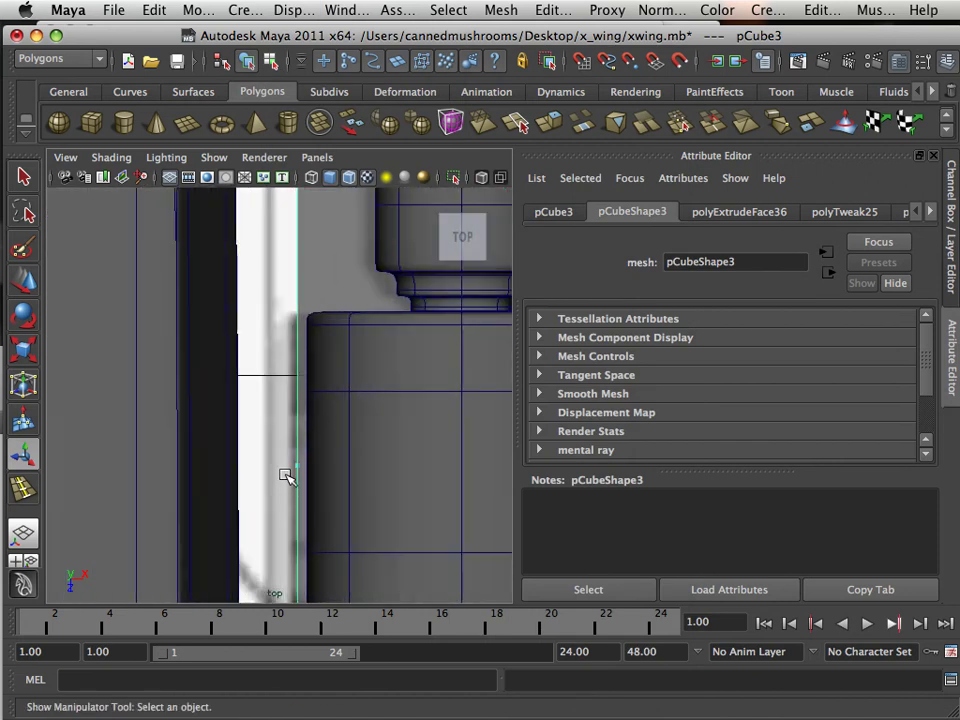
click(285, 474)
click(296, 476)
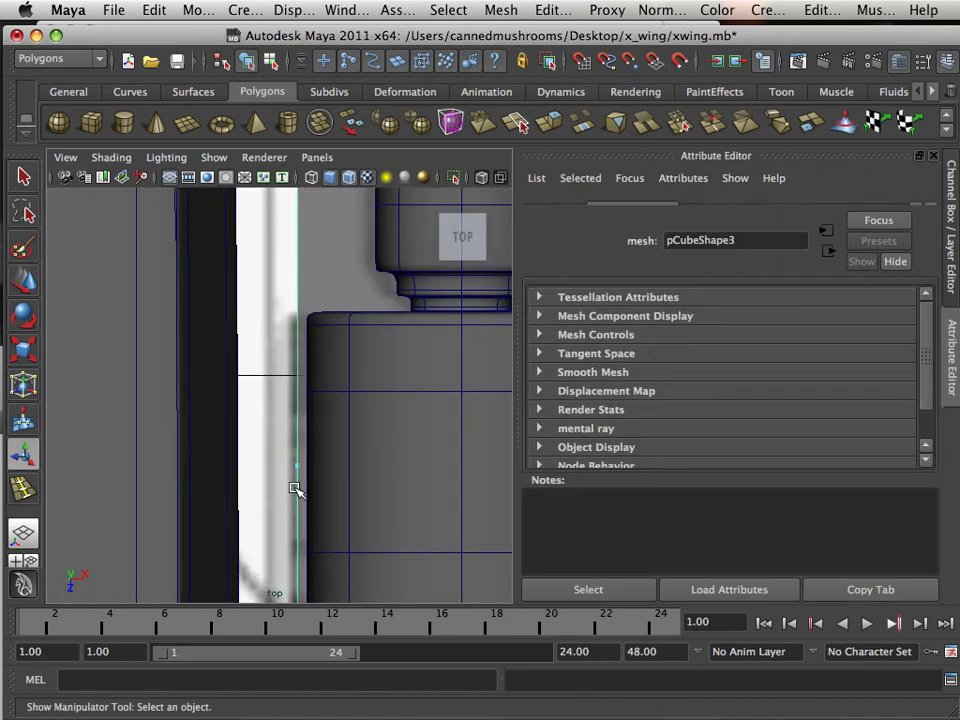
right_click(296, 476)
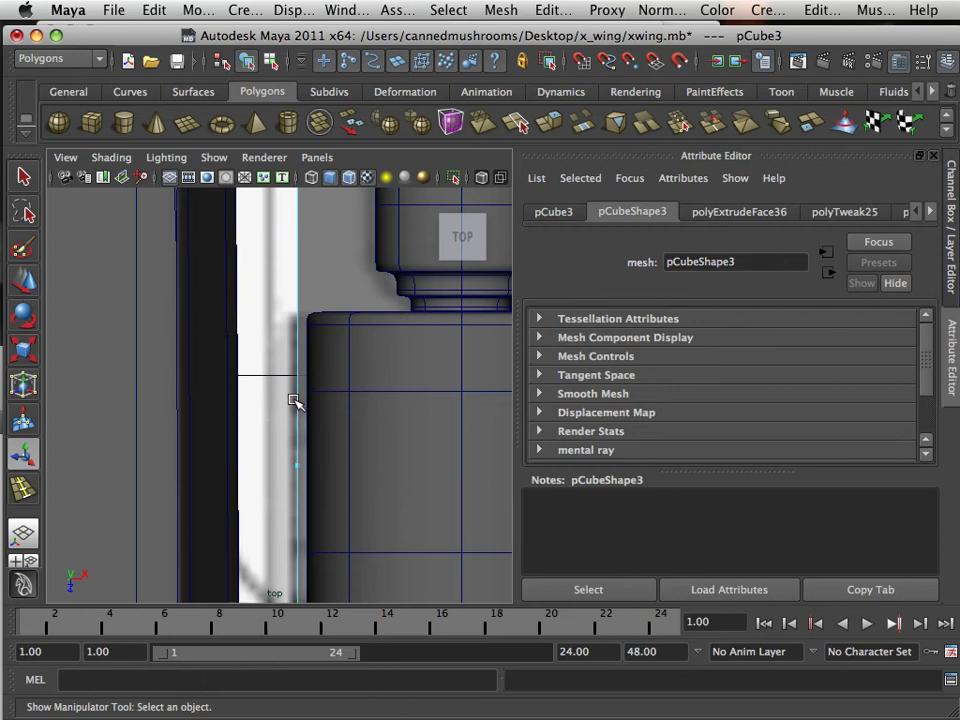
click(274, 441)
drag(275, 441, 297, 472)
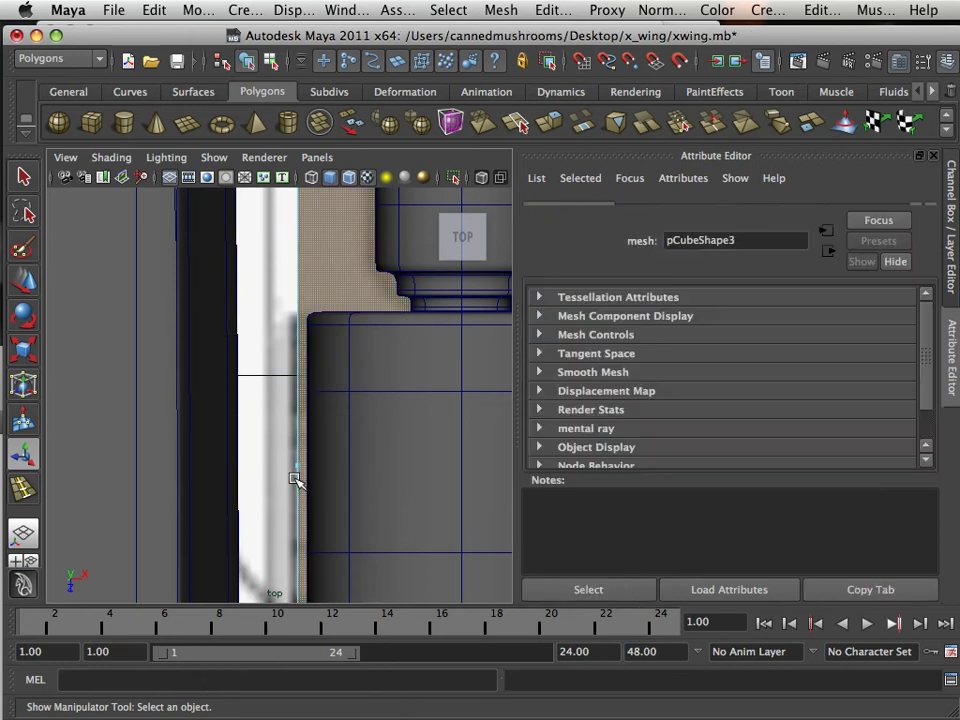
click(287, 469)
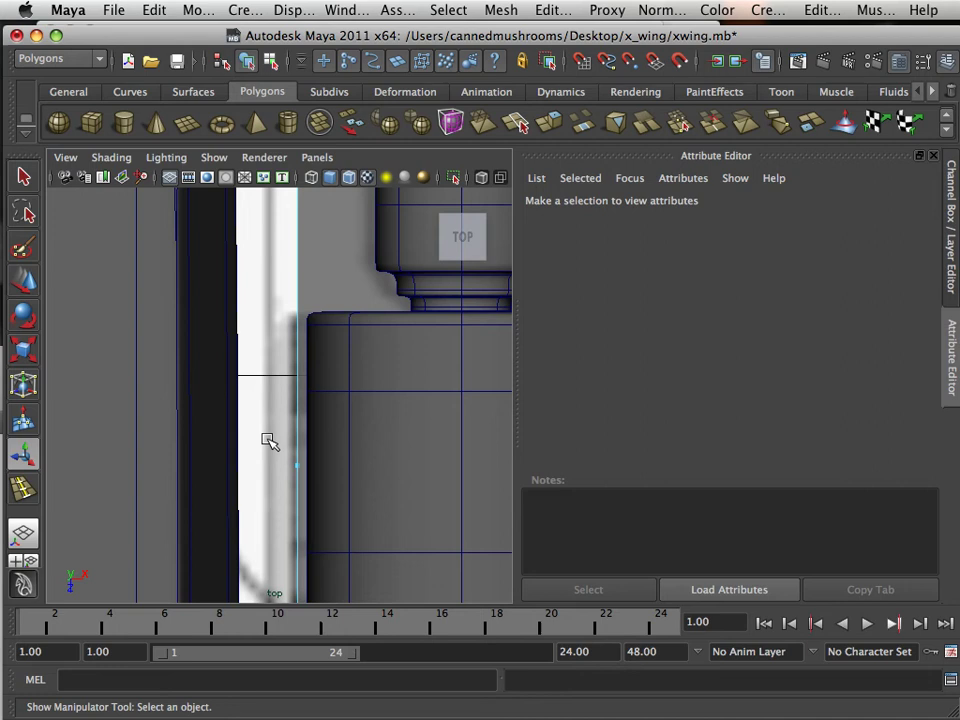
- Select the wing's inner end face in the perspective view and move it along X to about 1.895
key(space)
key(space)
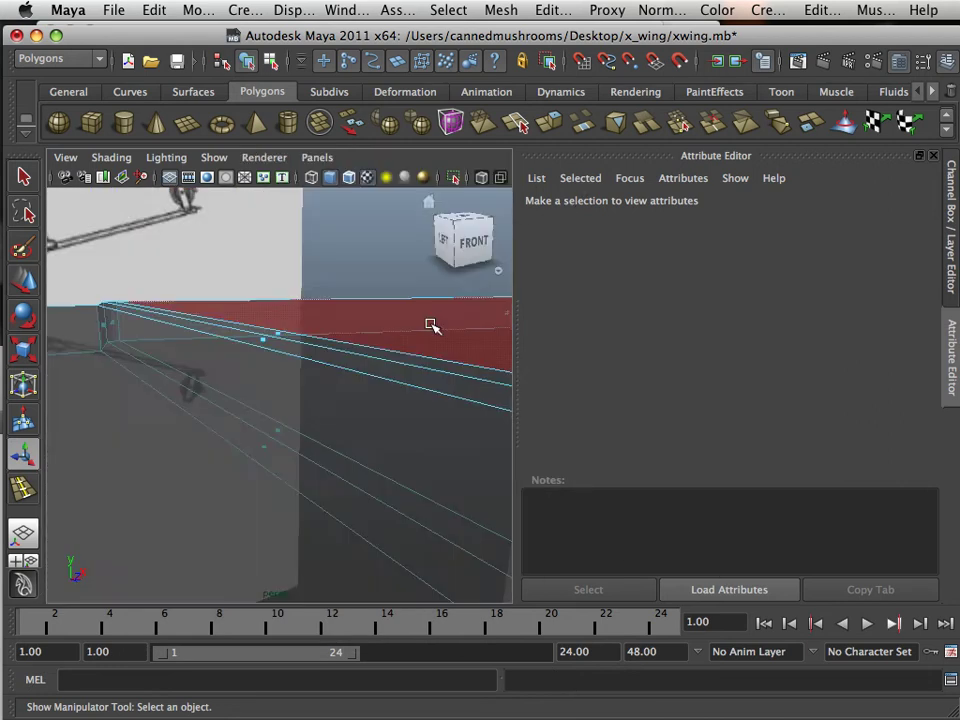
scroll(428, 326, down, 6)
alt+middle_drag(302, 401, 266, 408)
alt+drag(266, 408, 252, 413)
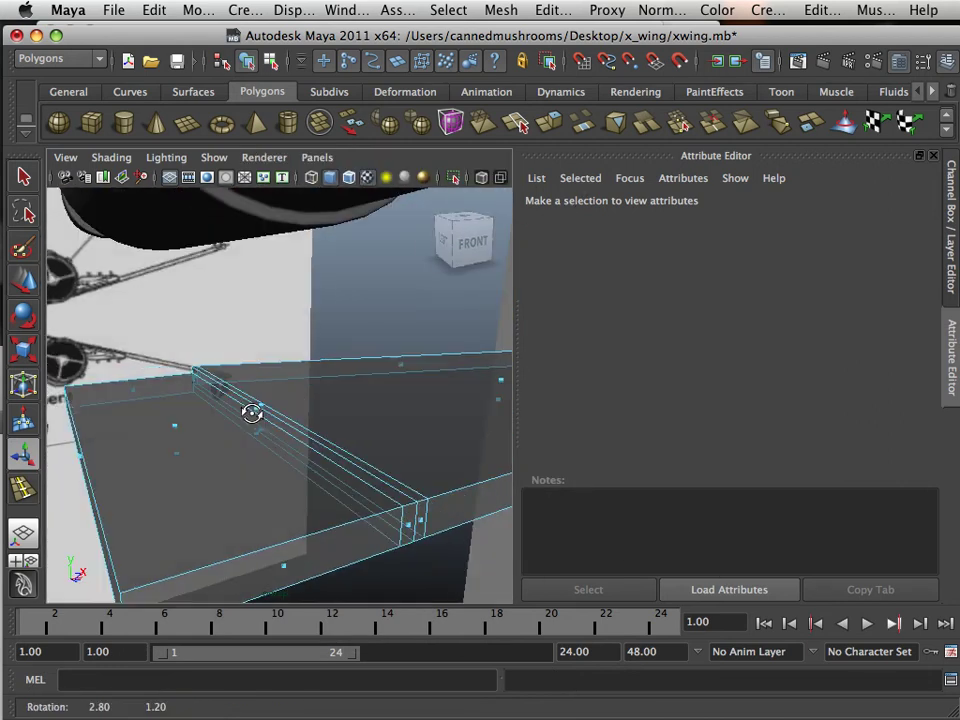
alt+drag(168, 437, 174, 441)
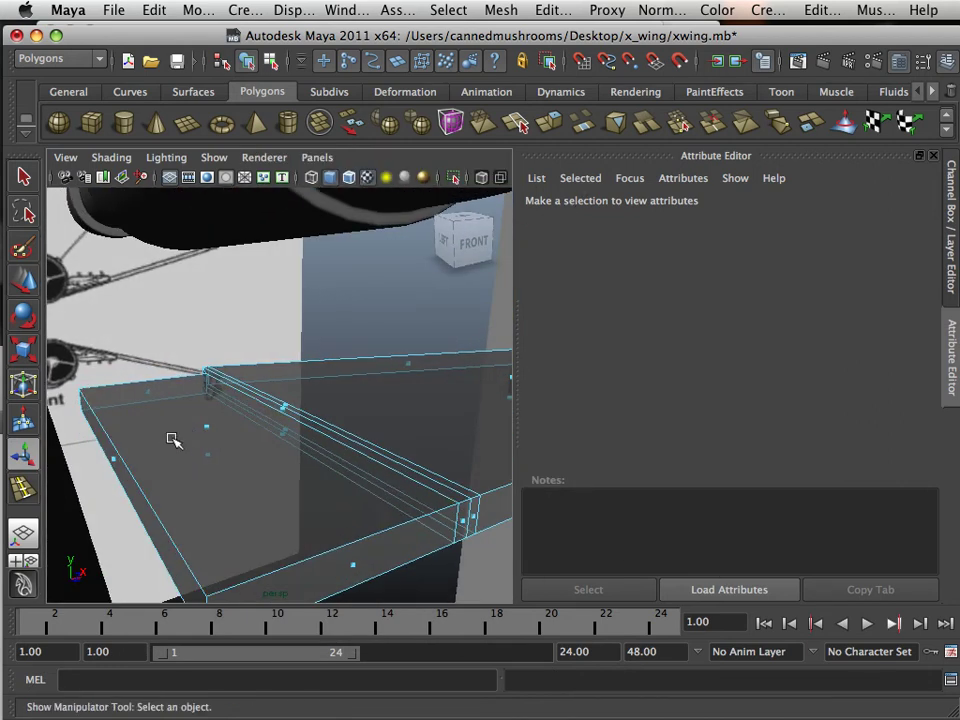
click(112, 460)
key(f)
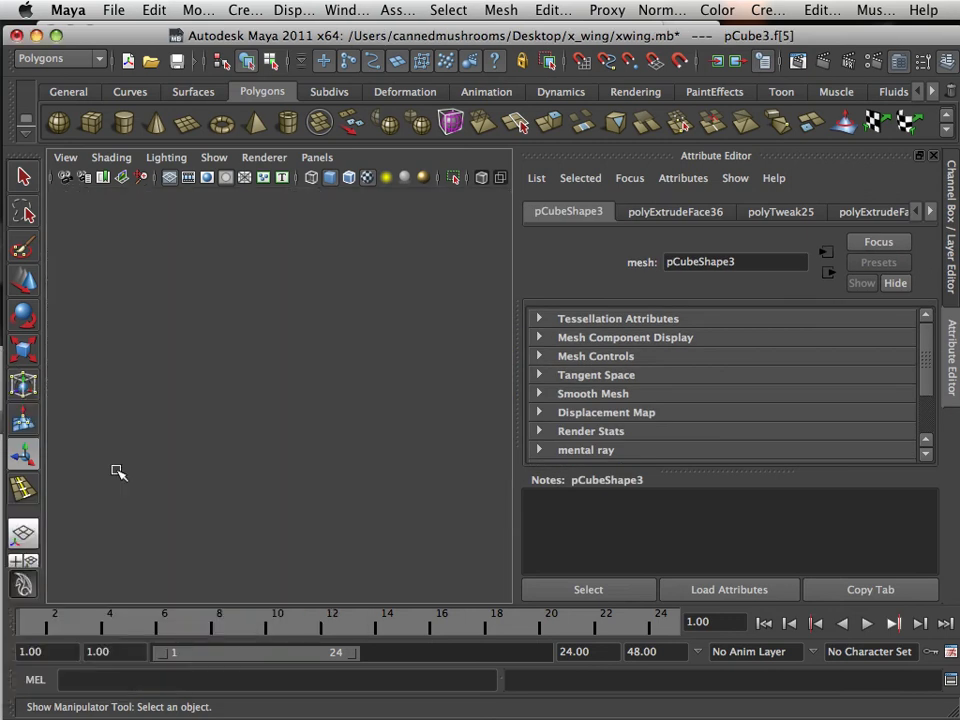
key(space)
key(space)
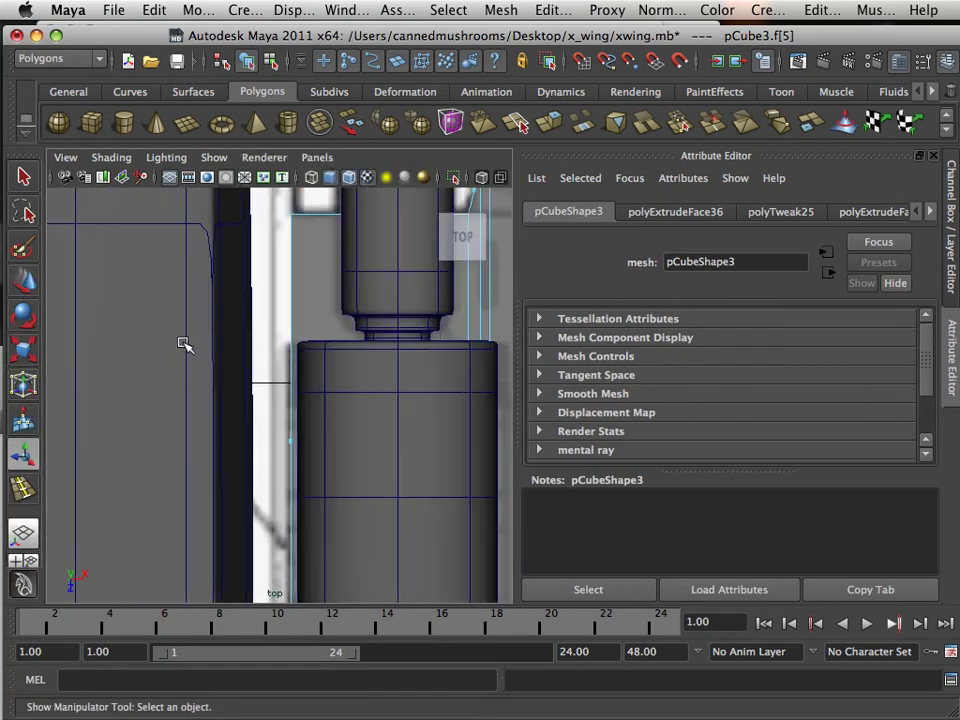
scroll(187, 437, down, 2)
alt+middle_drag(196, 420, 172, 481)
scroll(176, 477, up, 2)
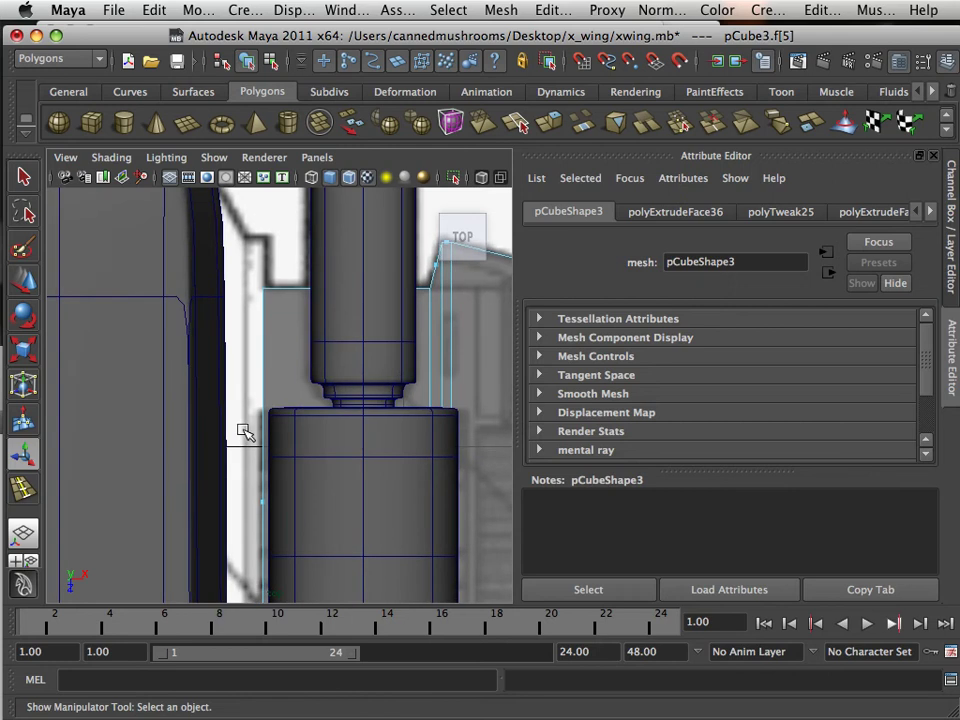
key(w)
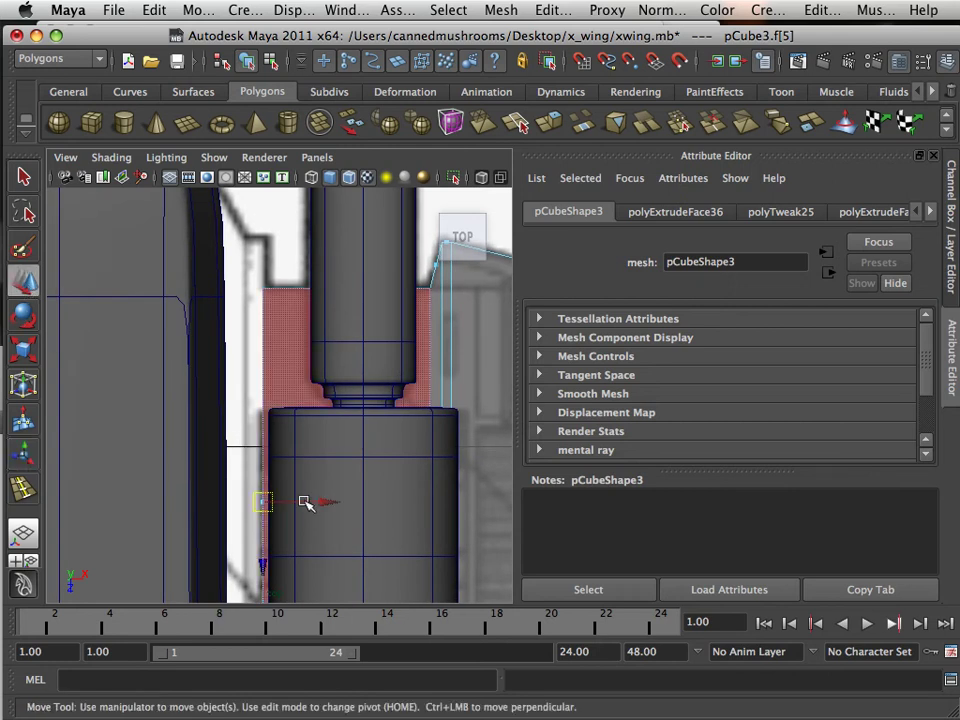
drag(320, 504, 328, 506)
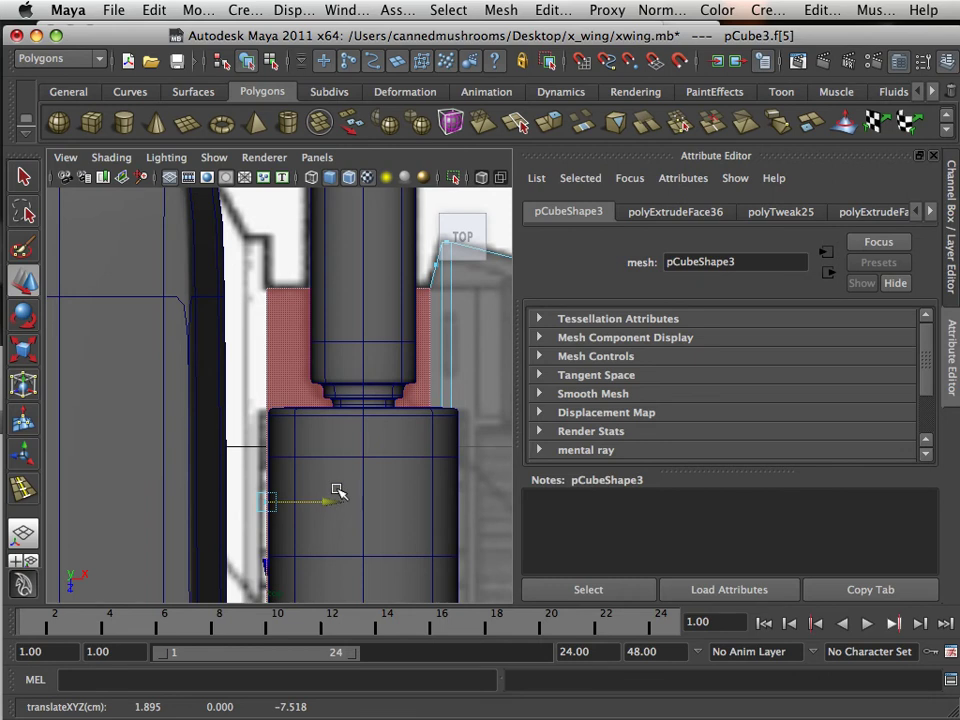
- Extrude the wing's inner end face as a thin slice toward the fuselage, to about X 1.870
click(549, 124)
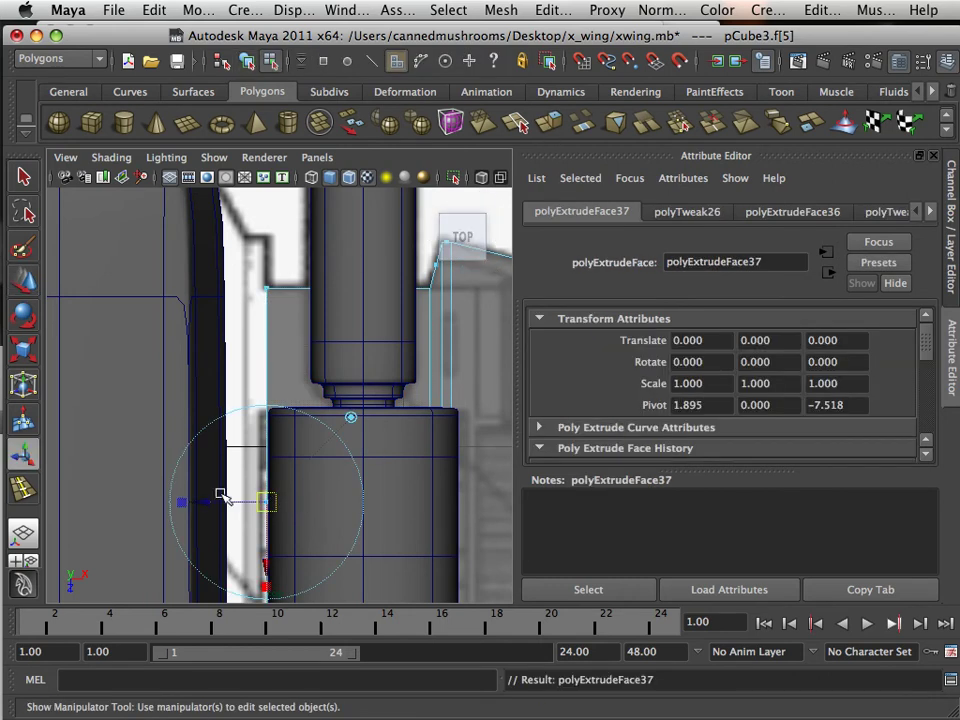
click(209, 498)
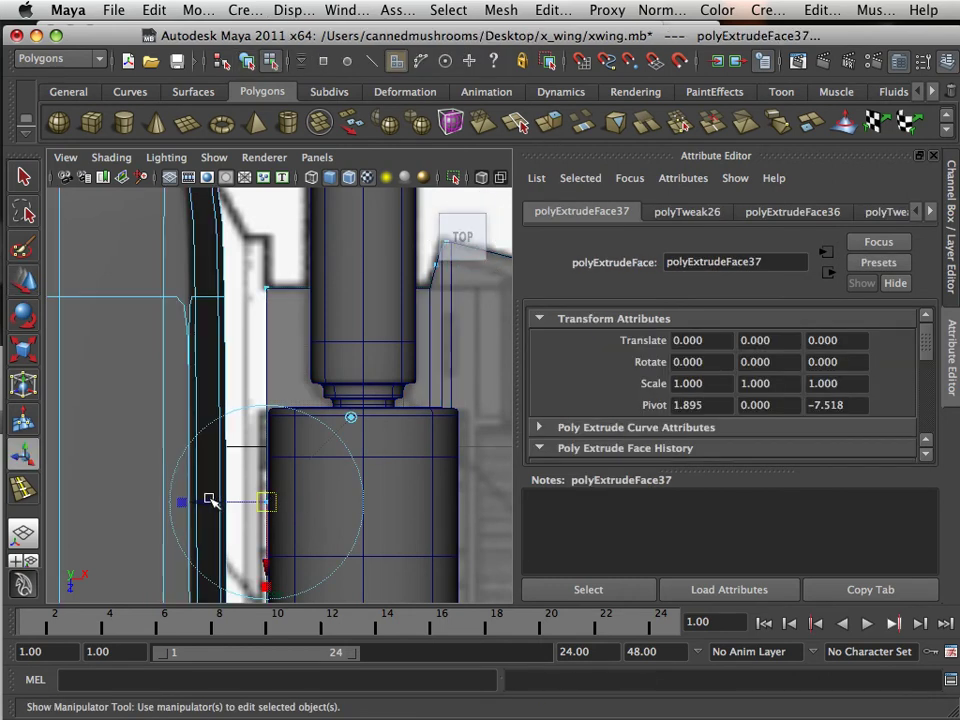
drag(210, 500, 208, 505)
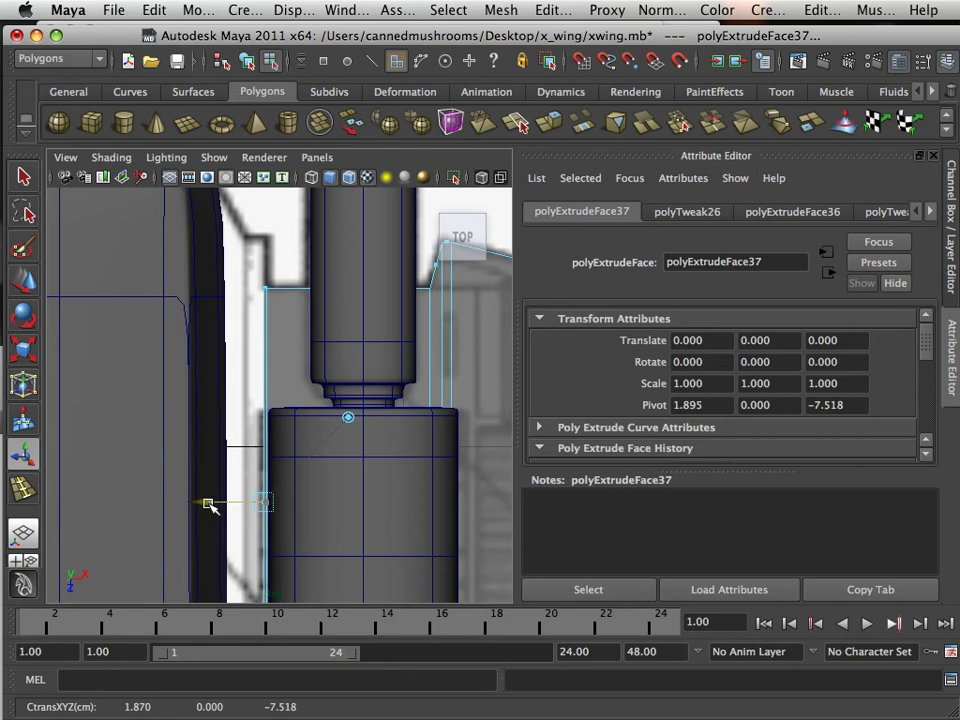
scroll(242, 384, up, 6)
alt+middle_drag(223, 277, 219, 461)
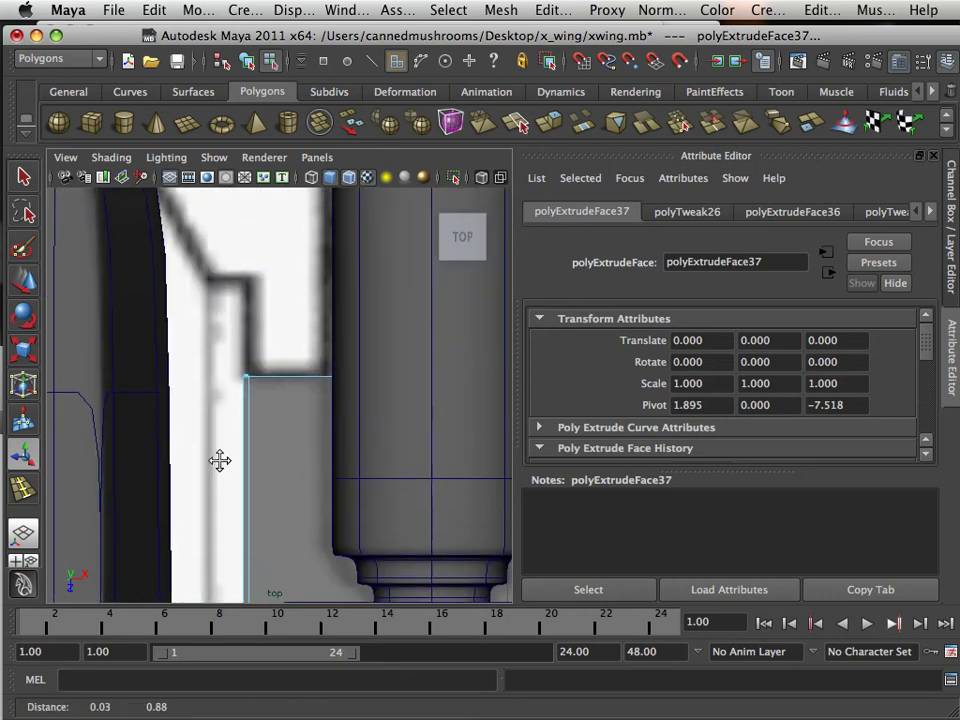
scroll(220, 459, up, 3)
scroll(221, 452, down, 3)
scroll(216, 441, up, 4)
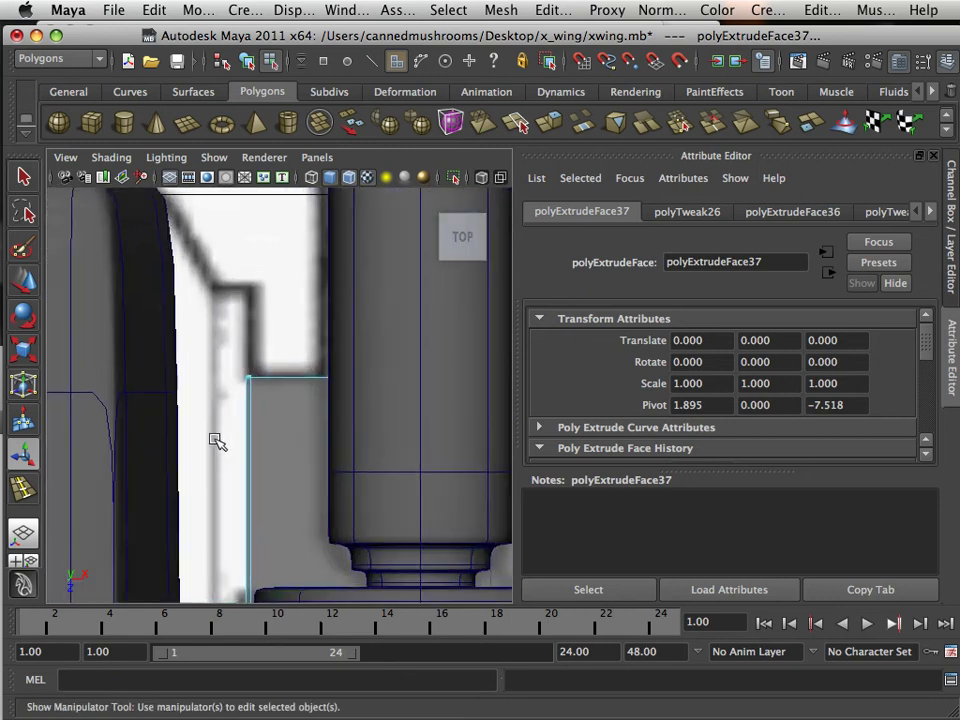
scroll(216, 441, up, 1)
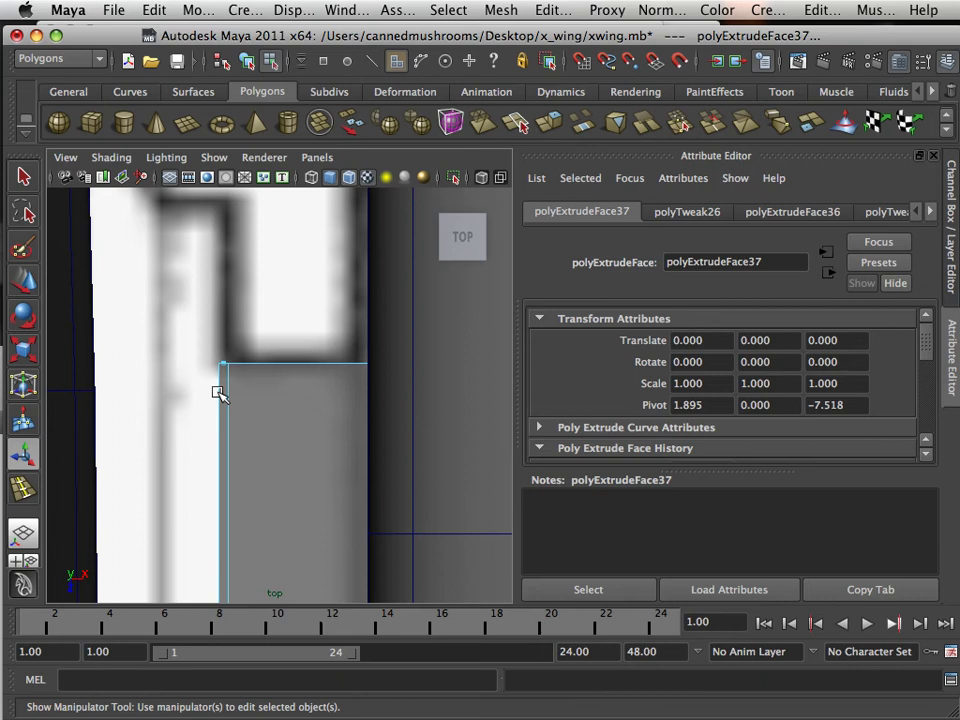
right_drag(219, 392, 135, 343)
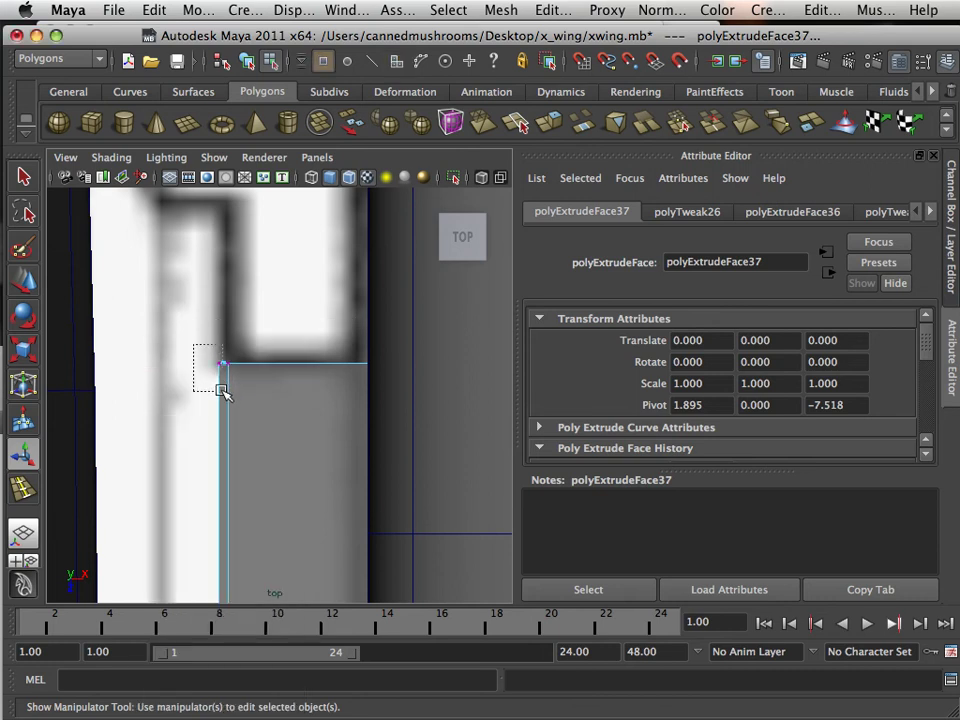
drag(198, 383, 197, 388)
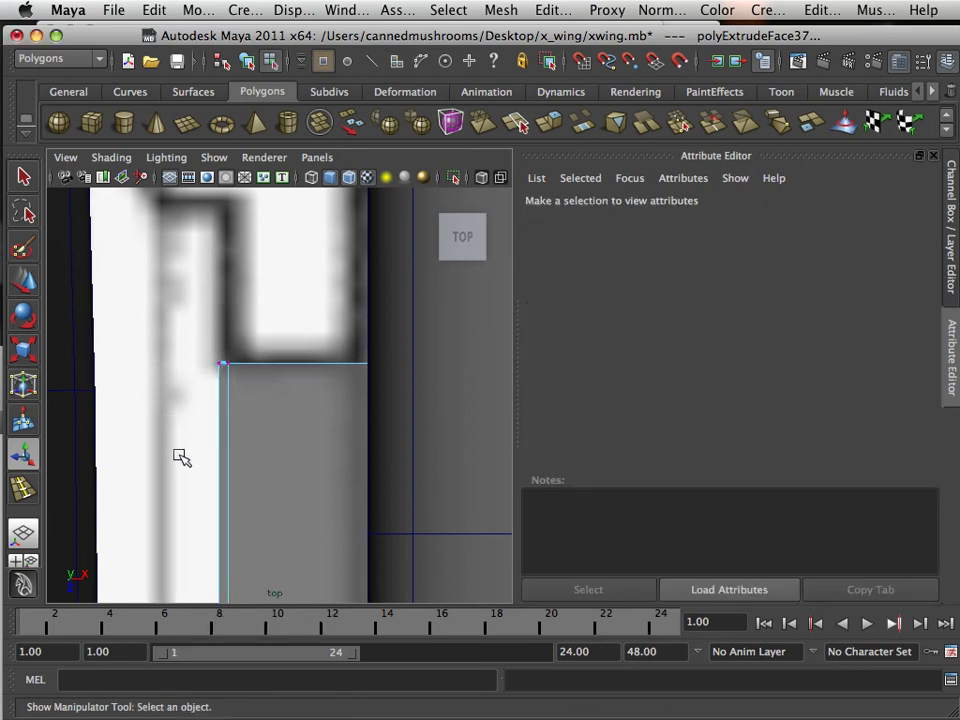
alt+middle_drag(179, 460, 220, 352)
scroll(208, 428, down, 5)
scroll(209, 431, up, 1)
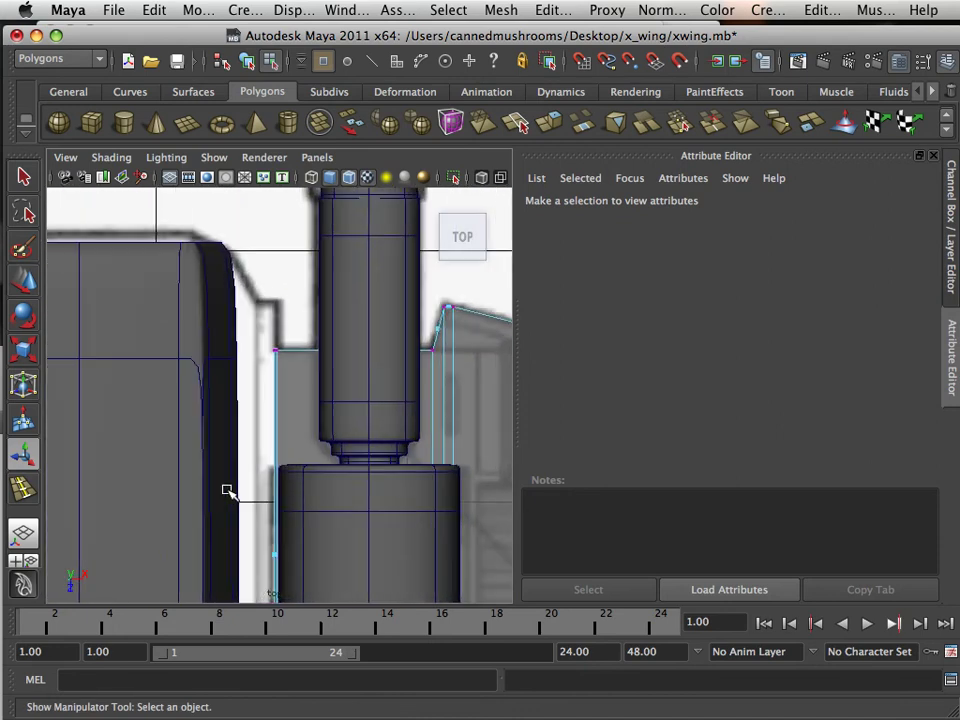
- Reselect the wing's inner end face and move it toward the fuselage along X to about 1.657
key(space)
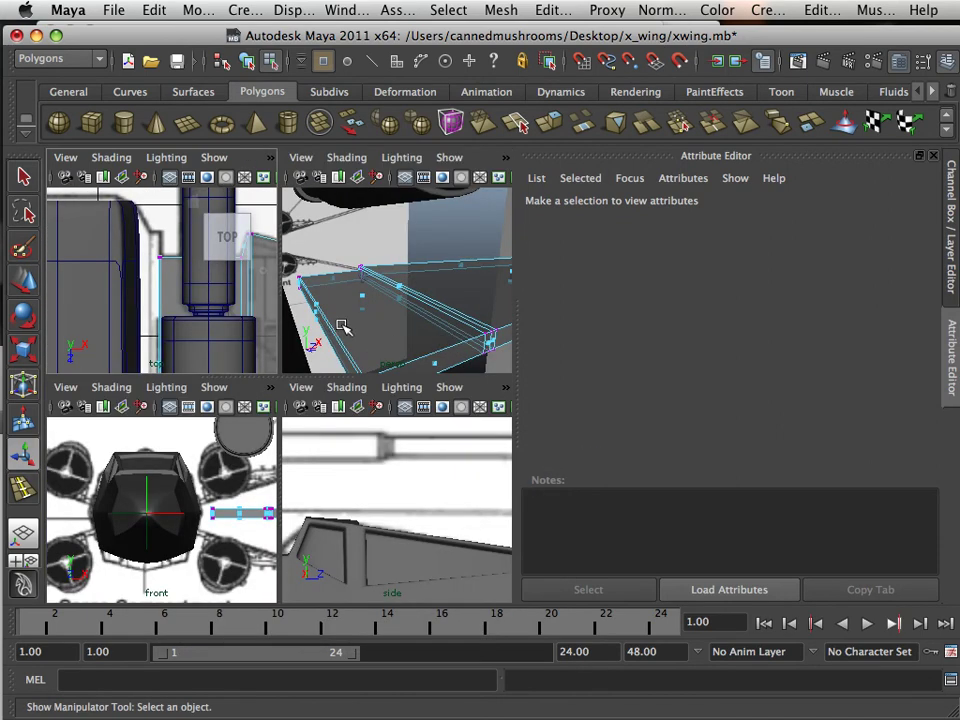
alt+middle_drag(311, 326, 382, 329)
alt+drag(364, 328, 313, 334)
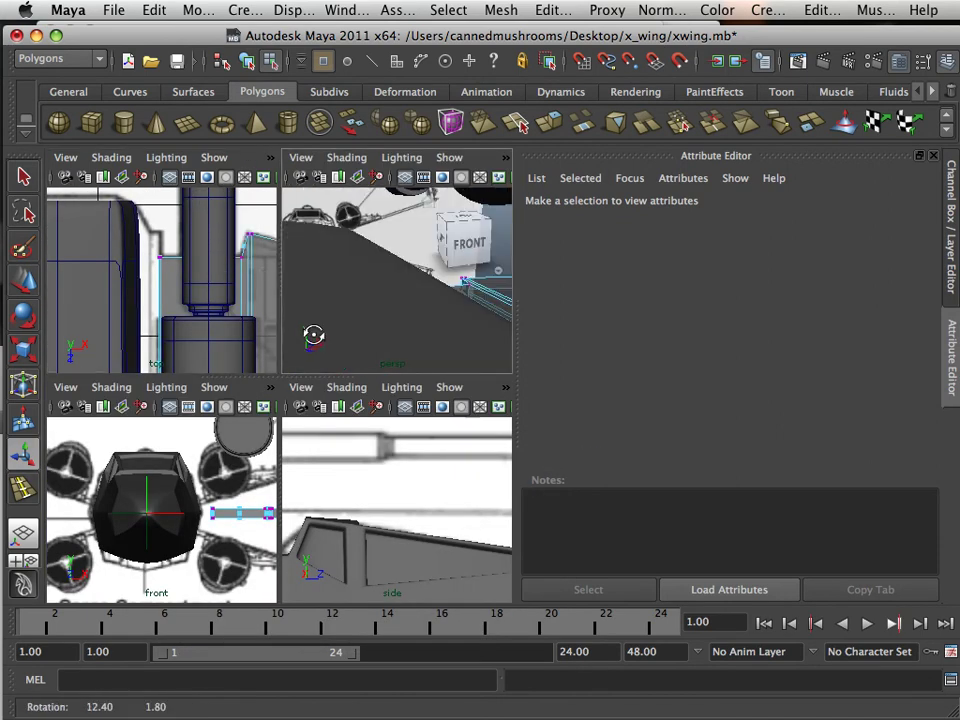
alt+middle_drag(384, 341, 318, 336)
alt+drag(314, 336, 353, 339)
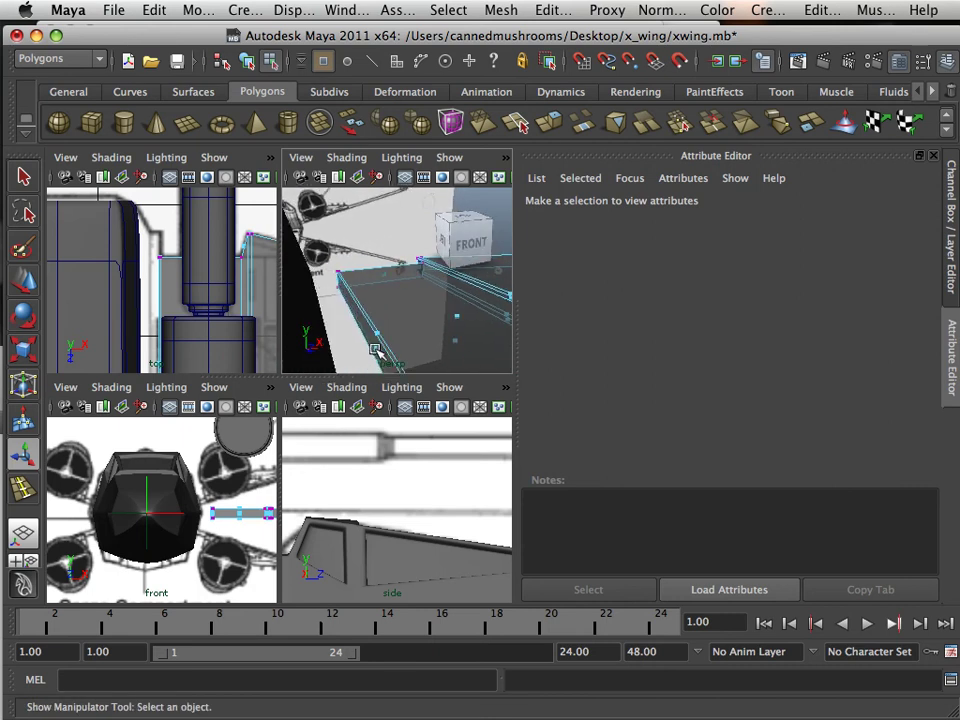
right_drag(378, 350, 343, 388)
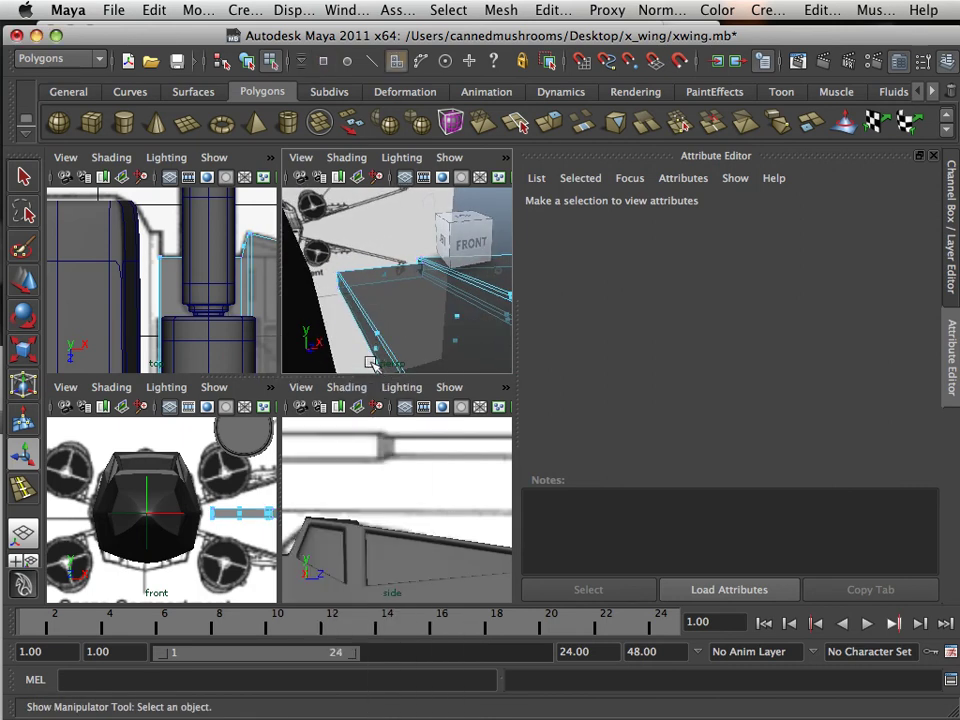
click(239, 341)
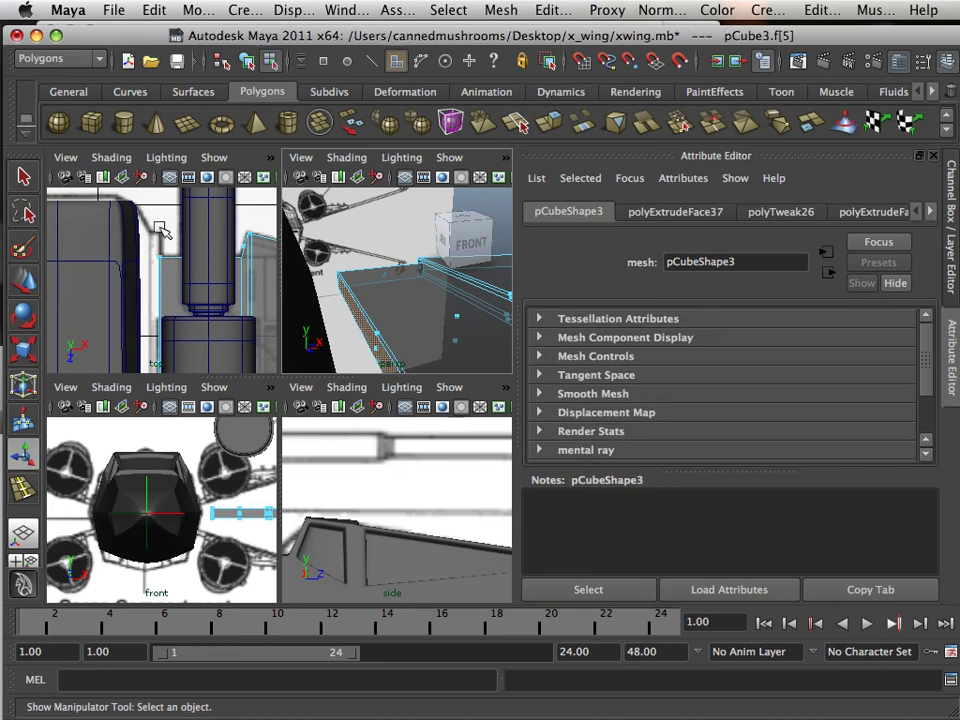
key(space)
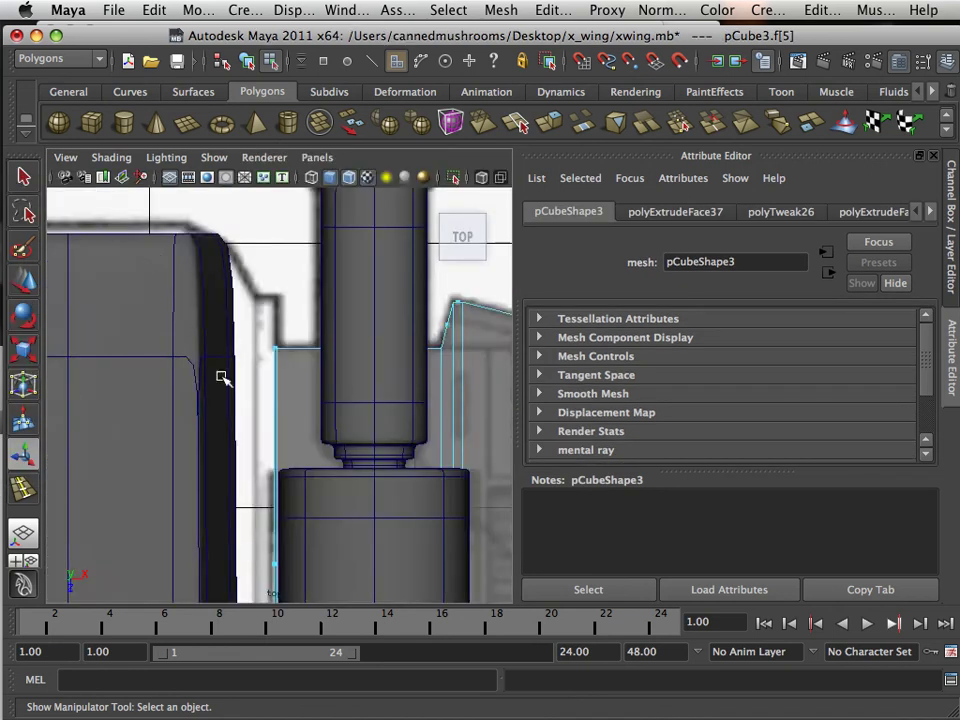
scroll(222, 378, down, 3)
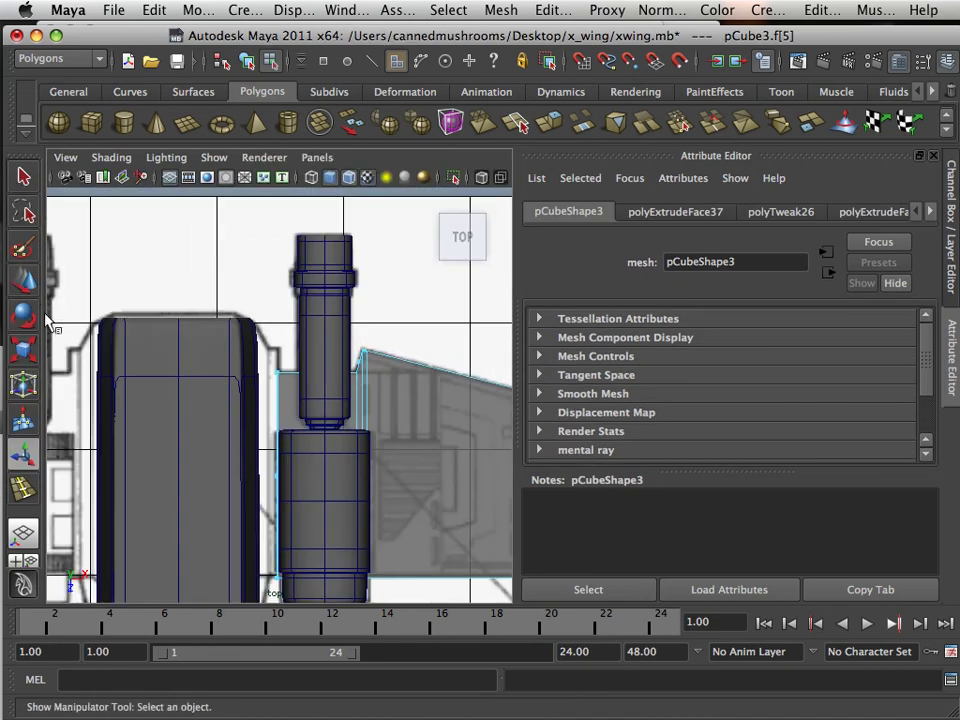
click(24, 280)
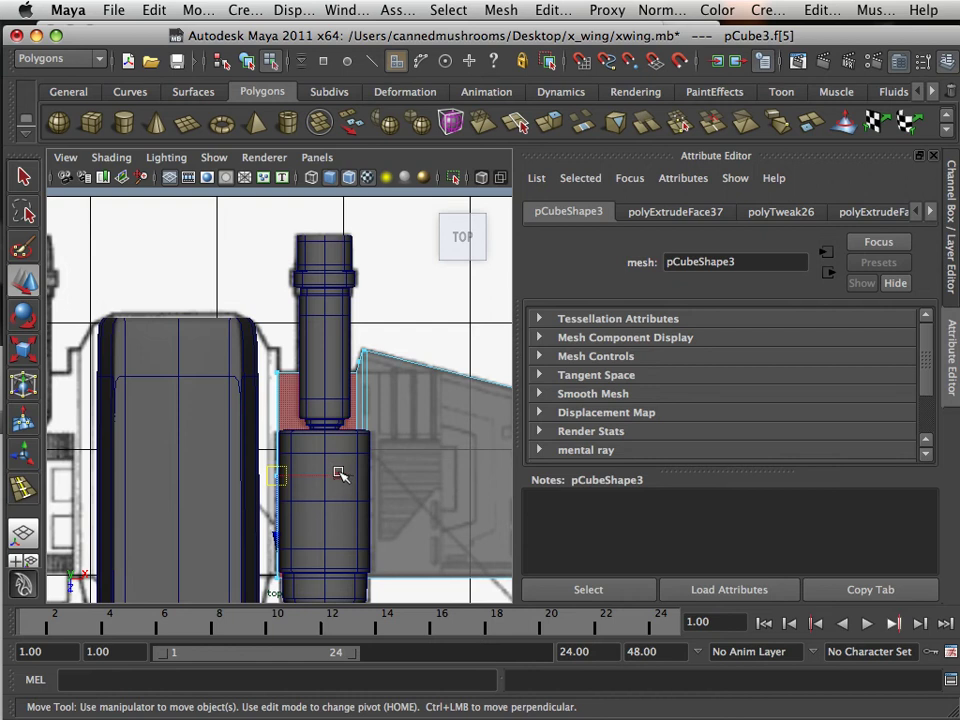
drag(340, 474, 330, 480)
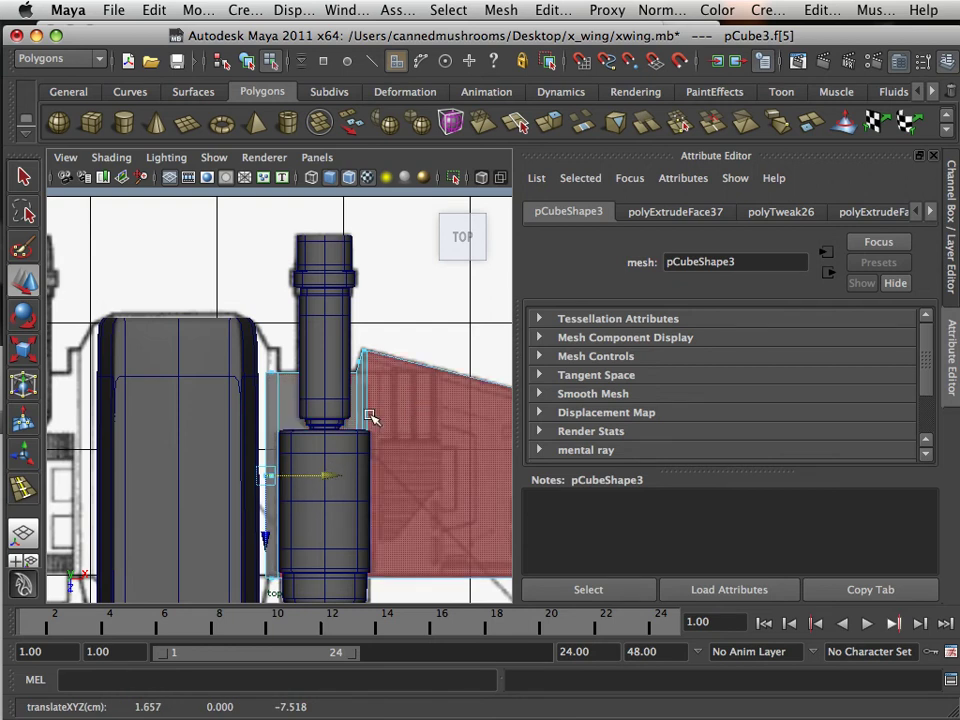
- Select the small back end face of the wing's narrow inner slice and extrude it backward
key(space)
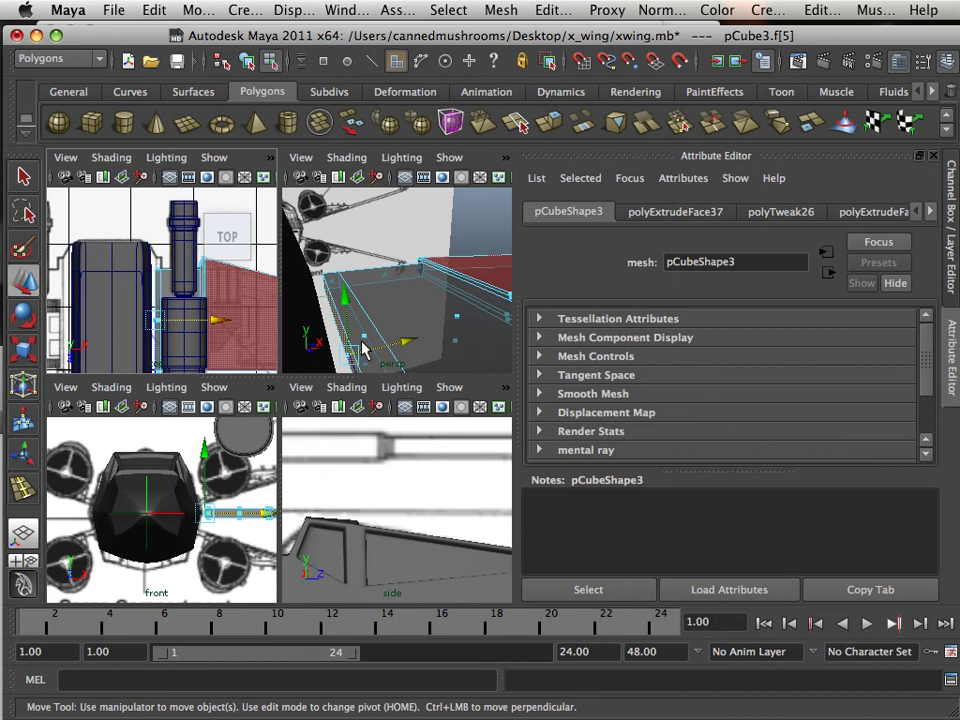
key(space)
alt+drag(325, 346, 255, 424)
alt+middle_drag(255, 424, 343, 343)
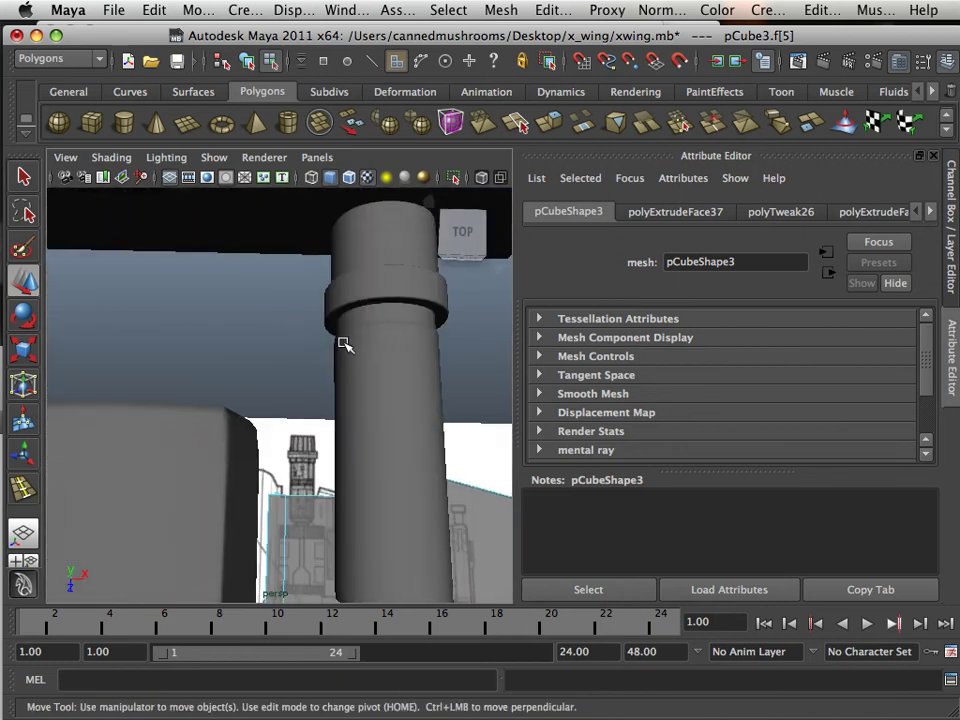
alt+drag(299, 419, 79, 388)
alt+middle_drag(198, 372, 264, 467)
alt+drag(248, 467, 167, 419)
scroll(170, 408, up, 3)
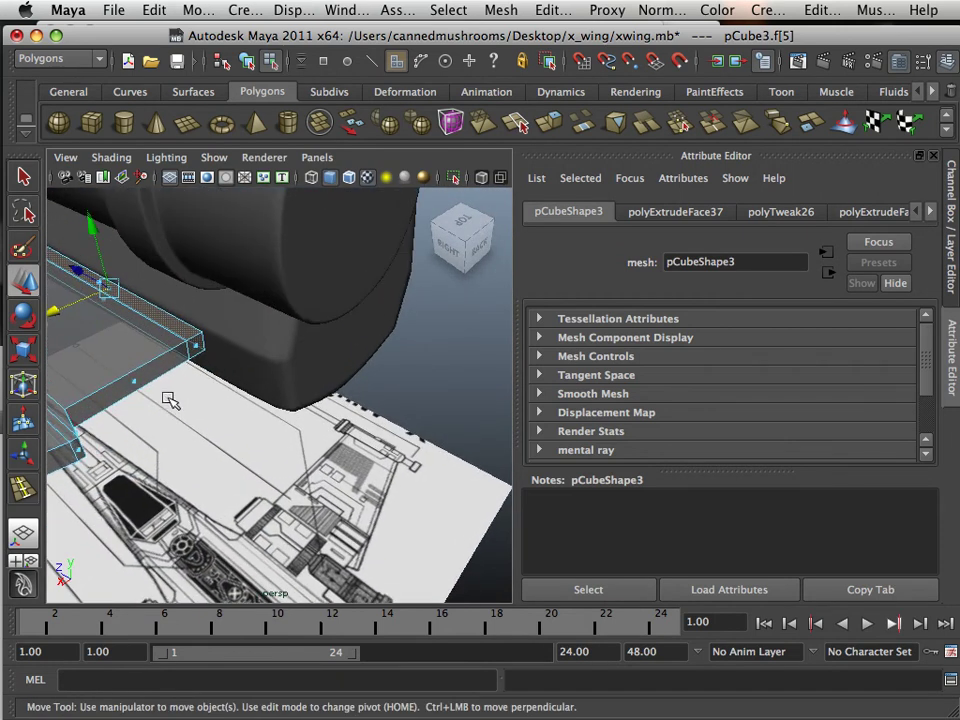
click(197, 347)
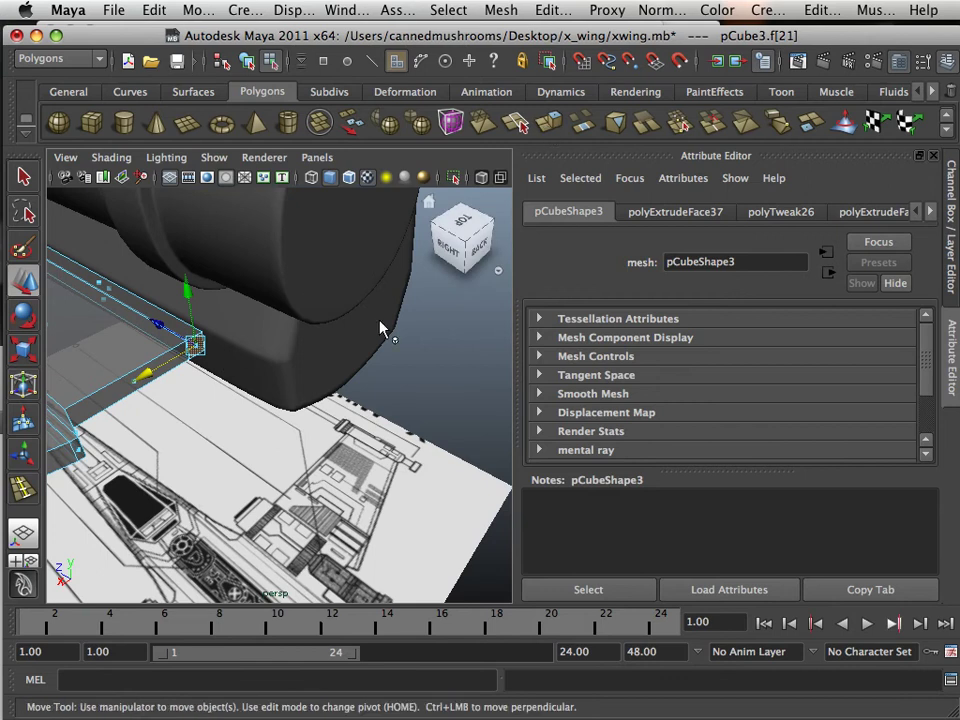
key(g)
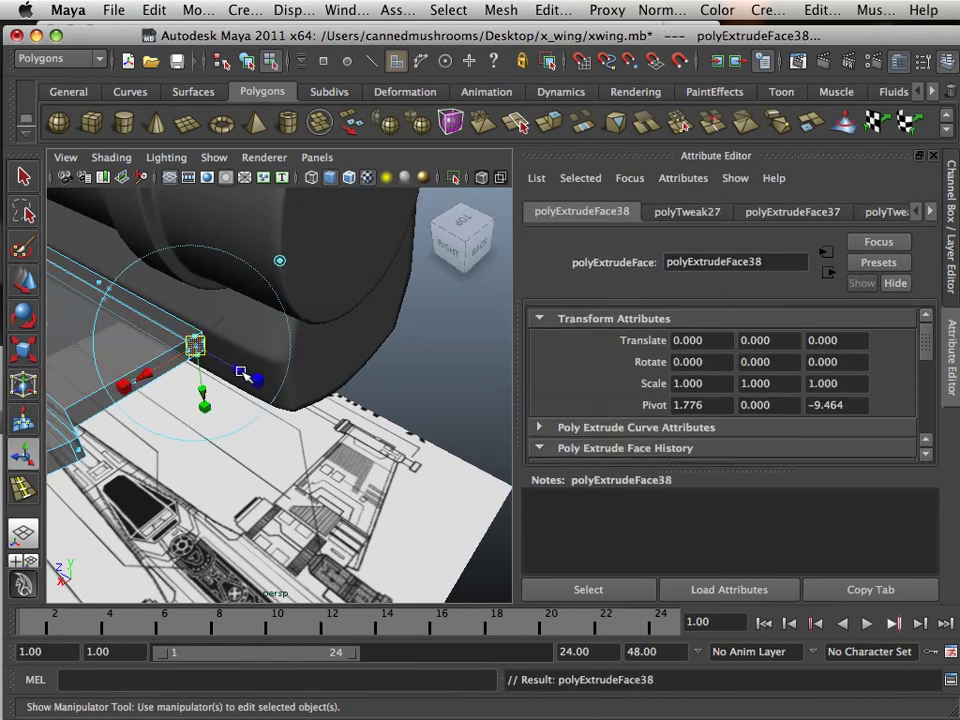
drag(232, 369, 268, 405)
- Adjust the extruded back tab in the top view to match the blueprint, to about Z -9.964
key(space)
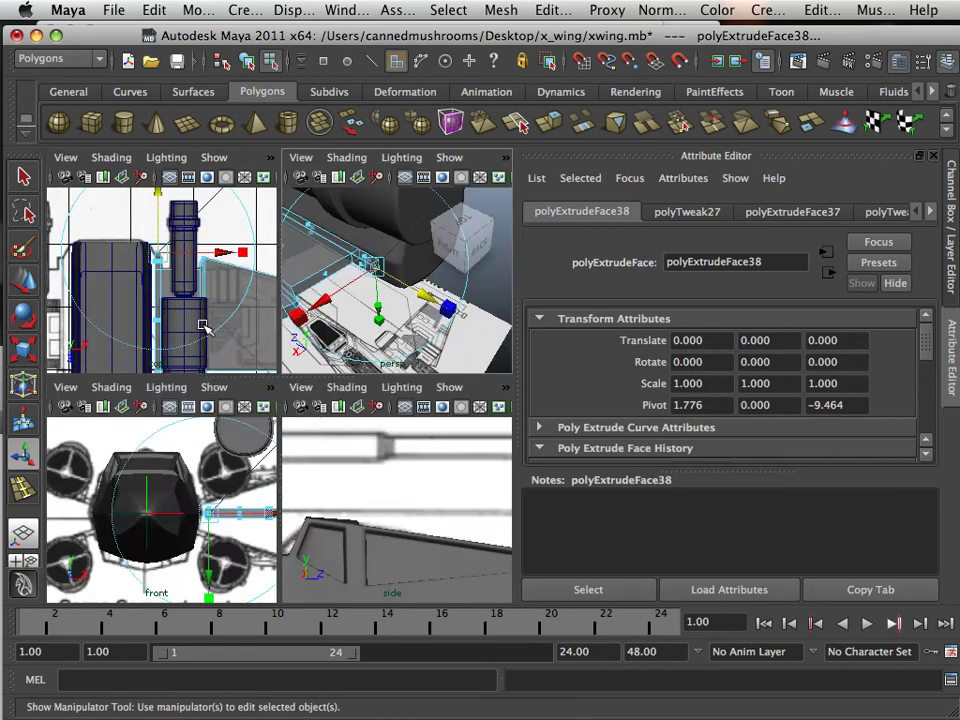
key(space)
scroll(210, 314, up, 2)
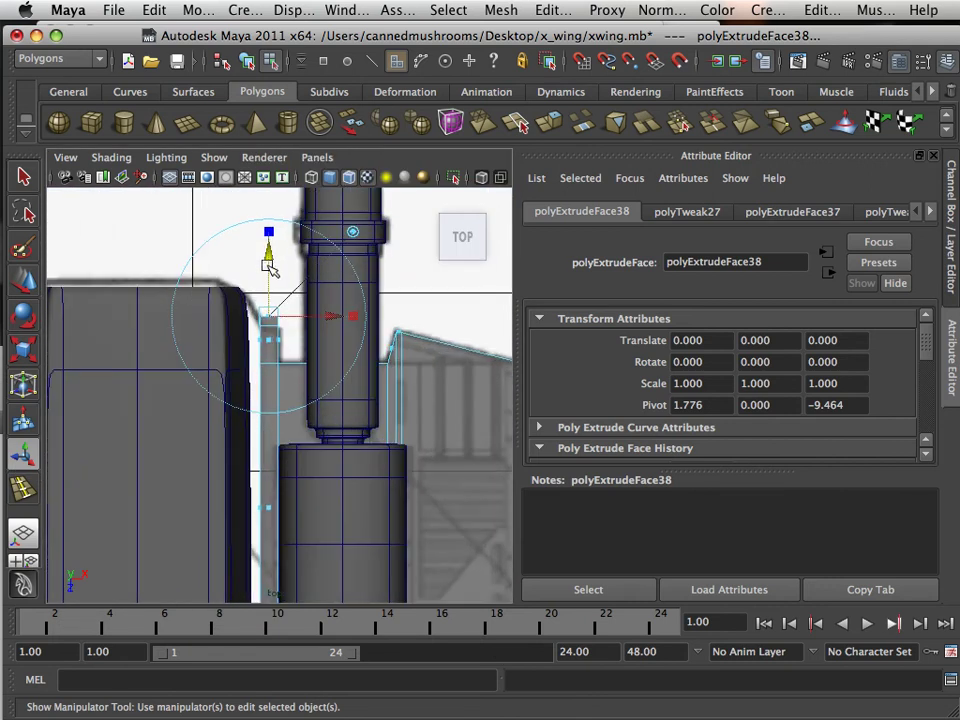
drag(268, 268, 268, 273)
key(space)
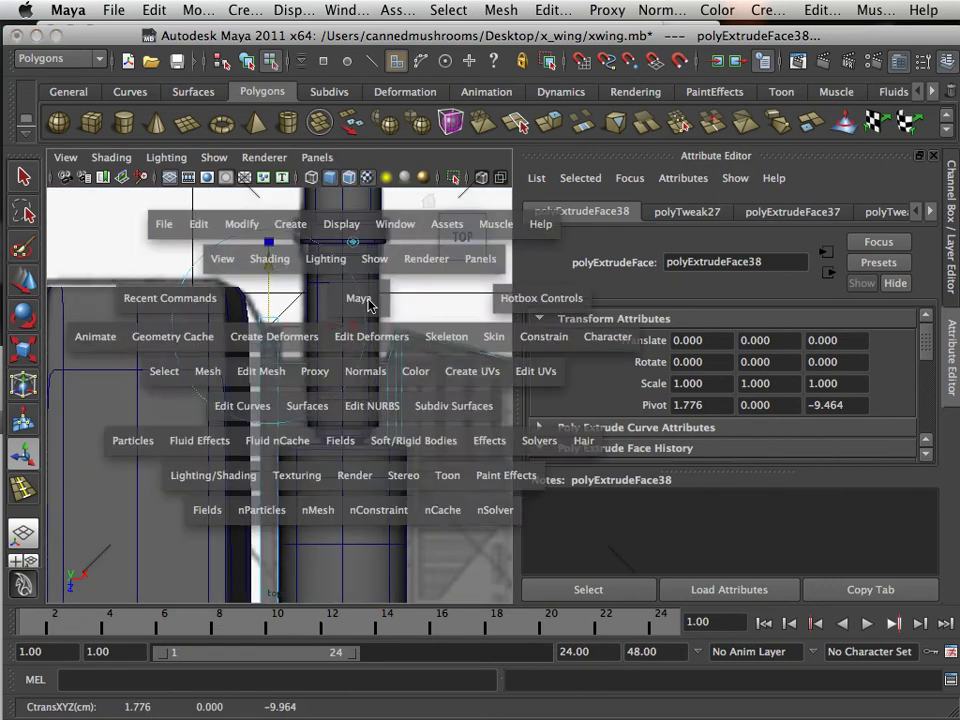
key(space)
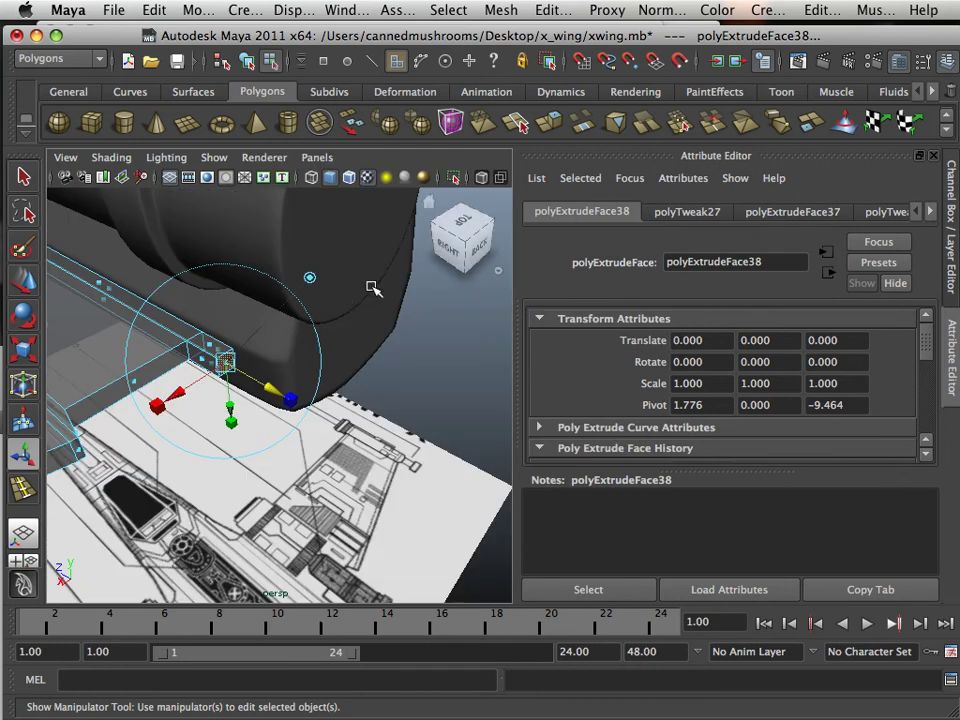
- Select the inner slice's long side face and the tab's side face, both facing the fuselage, and extrude them toward it
alt+drag(306, 326, 157, 322)
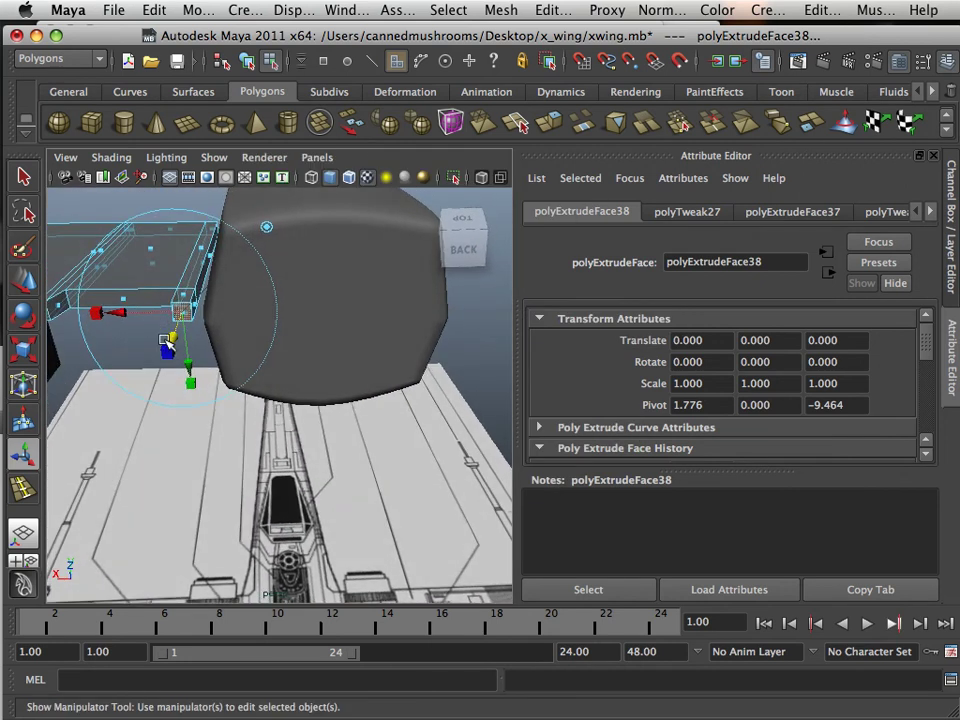
click(175, 363)
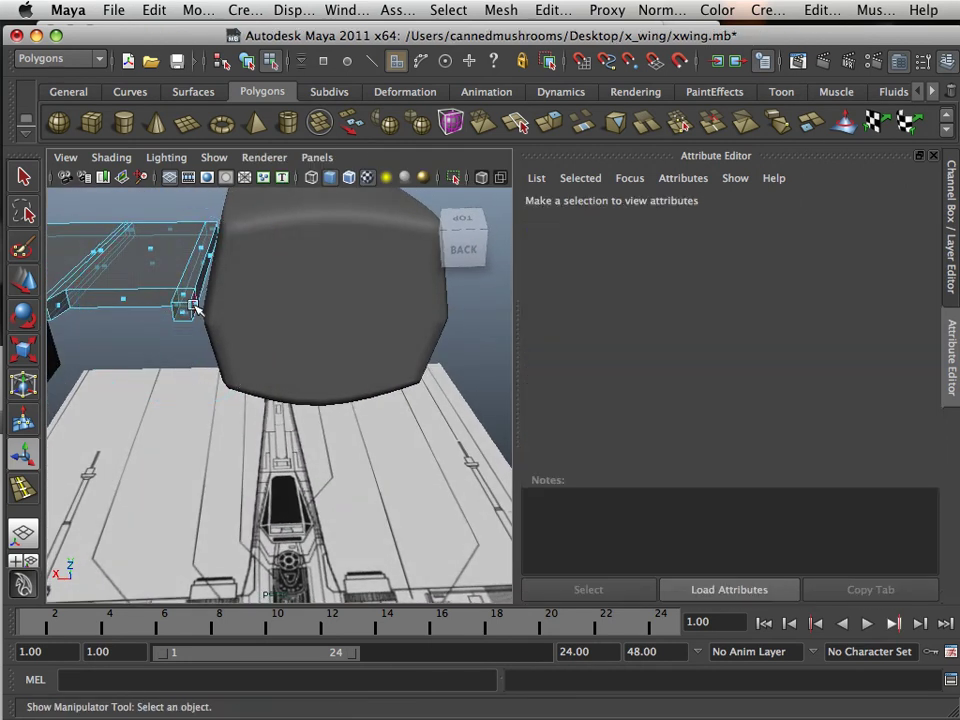
click(211, 260)
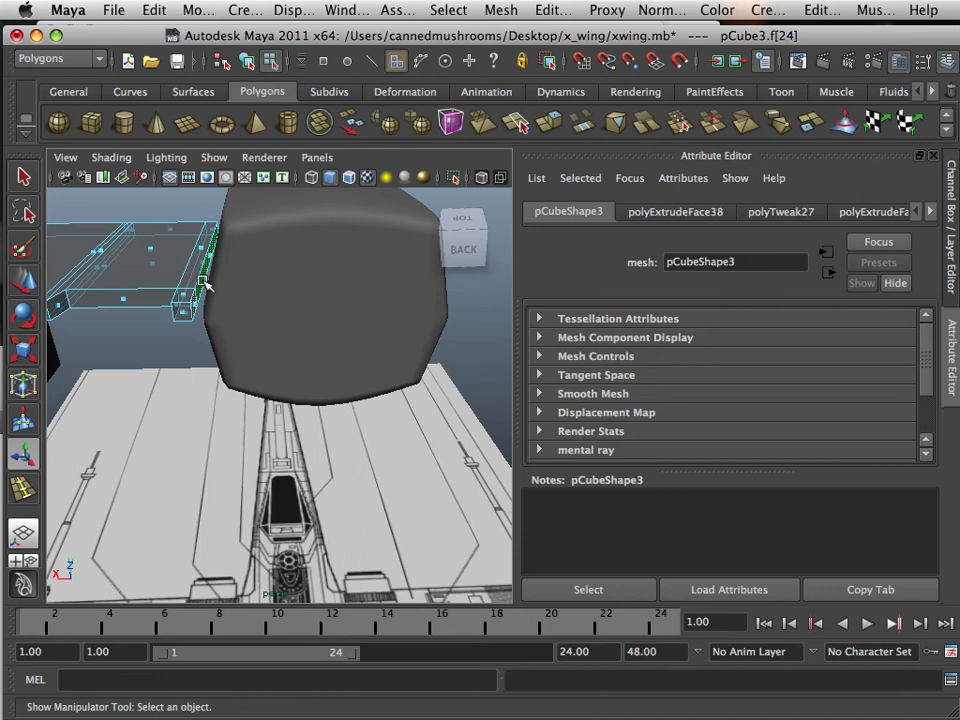
shift+click(199, 302)
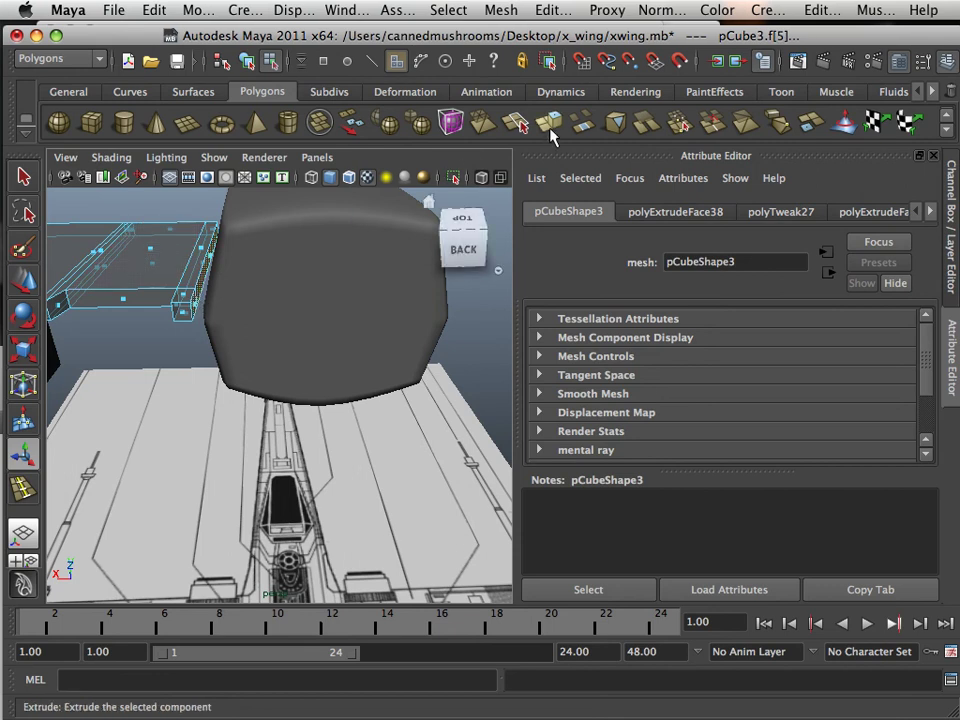
click(418, 121)
drag(266, 256, 282, 261)
click(136, 347)
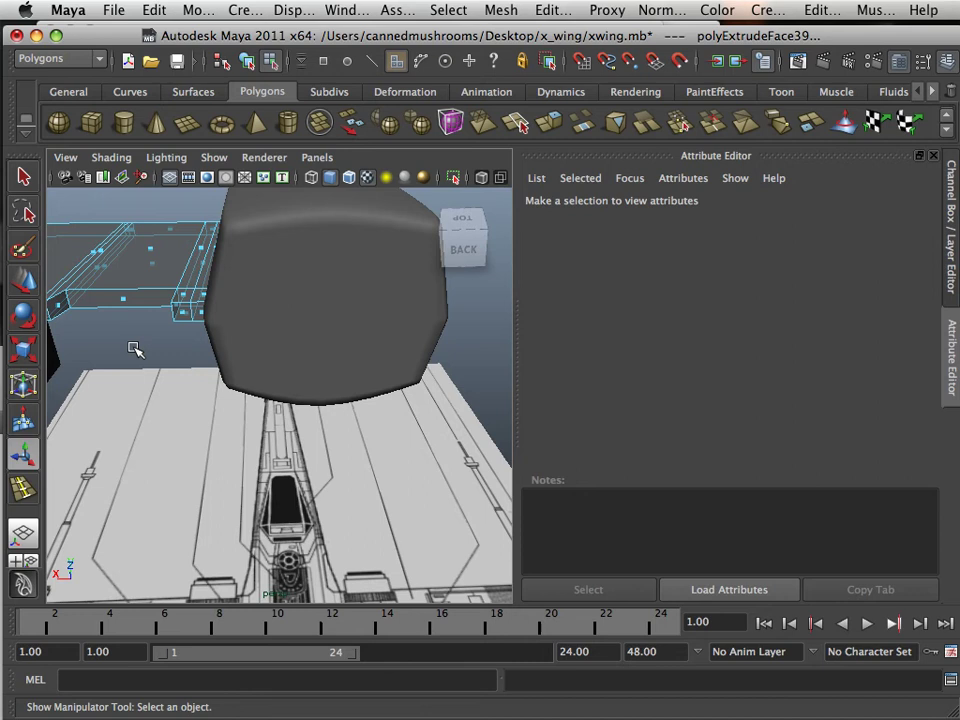
- Insert edge loops beside the wing's inner slice and along the upper and lower borders of its front side
alt+drag(135, 345, 212, 278)
alt+right_drag(212, 278, 228, 353)
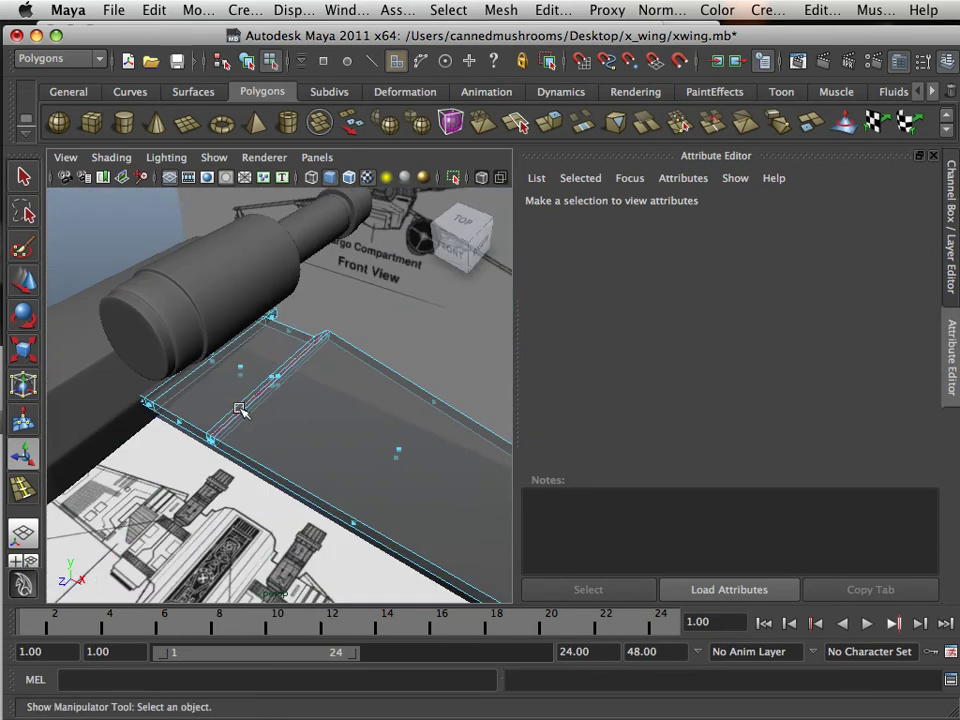
mouse_move(227, 422)
alt+mouse_down()
mouse_move(250, 405)
mouse_move(214, 418)
mouse_move(246, 420)
alt+mouse_up()
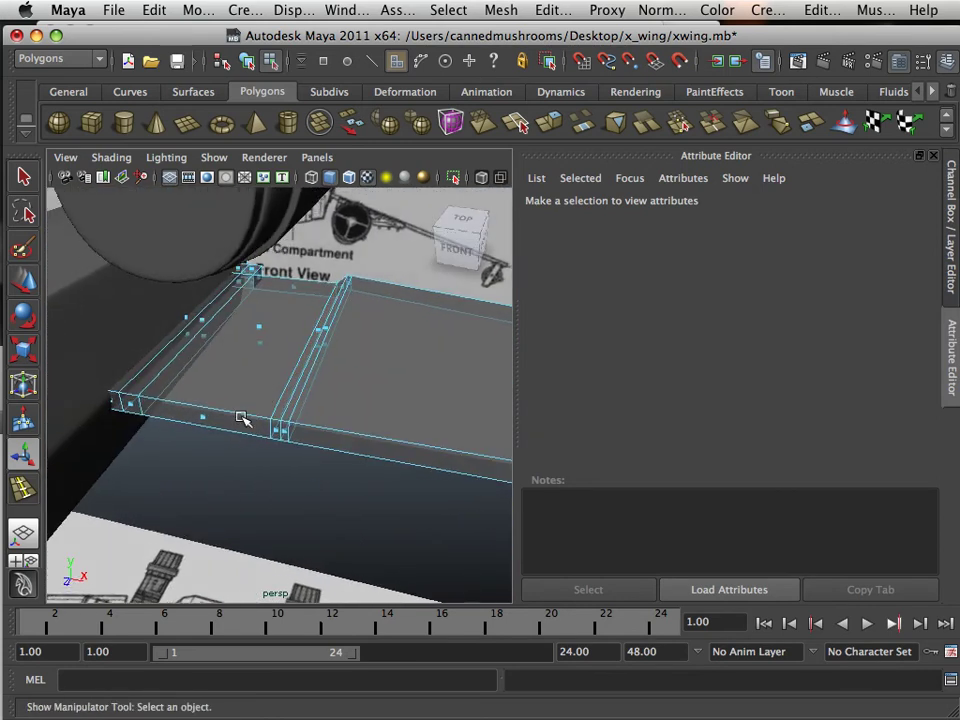
click(501, 11)
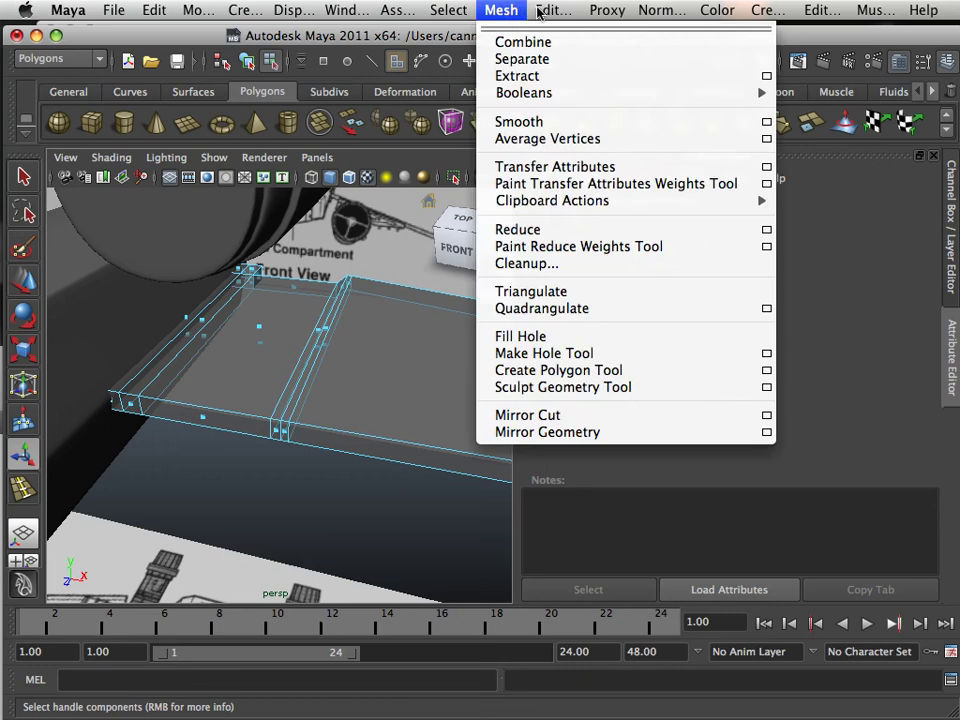
mouse_move(539, 12)
click(611, 165)
alt+right_drag(336, 306, 287, 366)
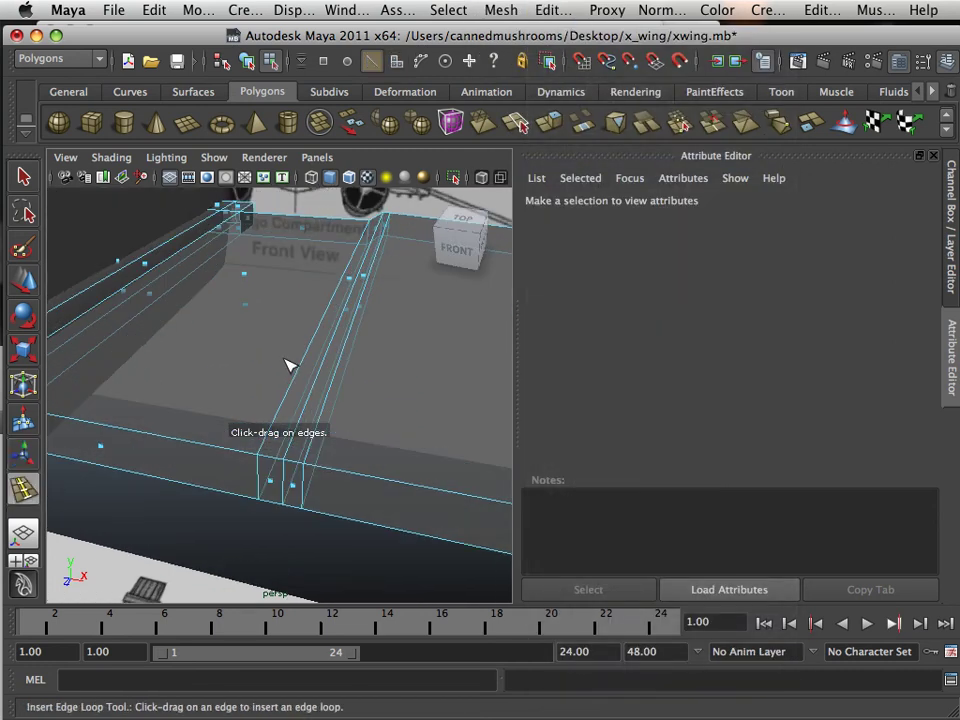
mouse_move(287, 366)
alt+mouse_down()
mouse_move(264, 390)
mouse_move(285, 390)
alt+mouse_up()
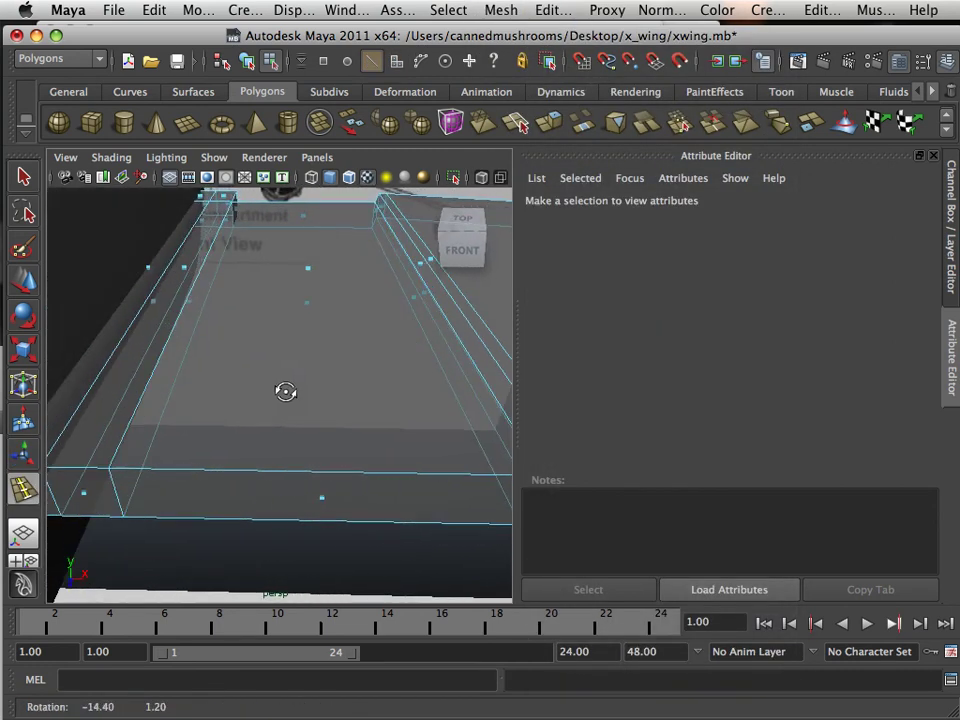
click(115, 474)
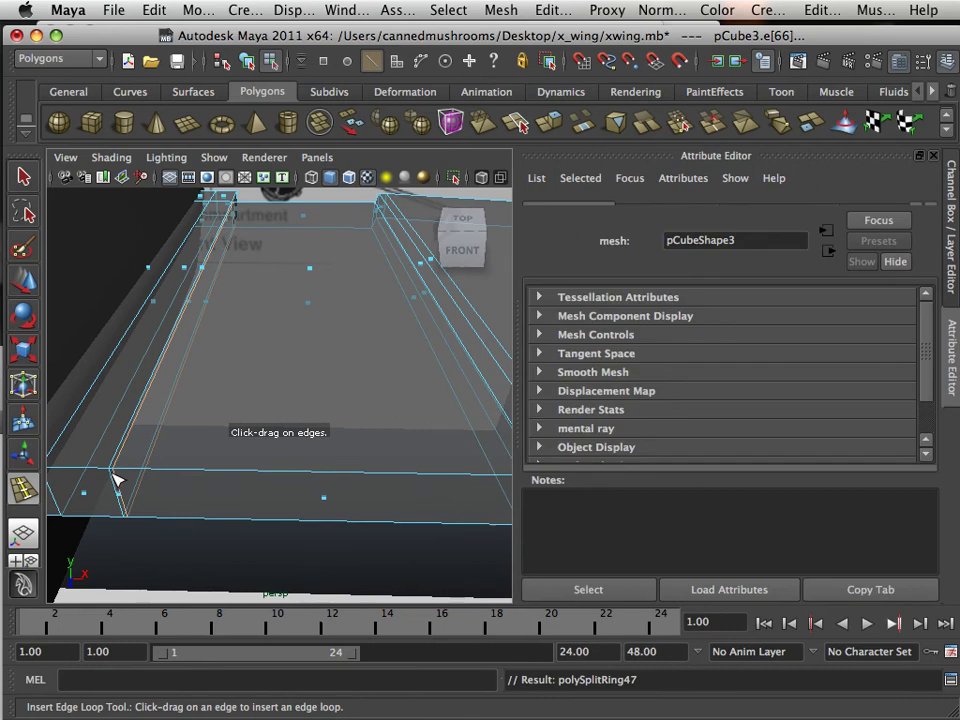
click(116, 480)
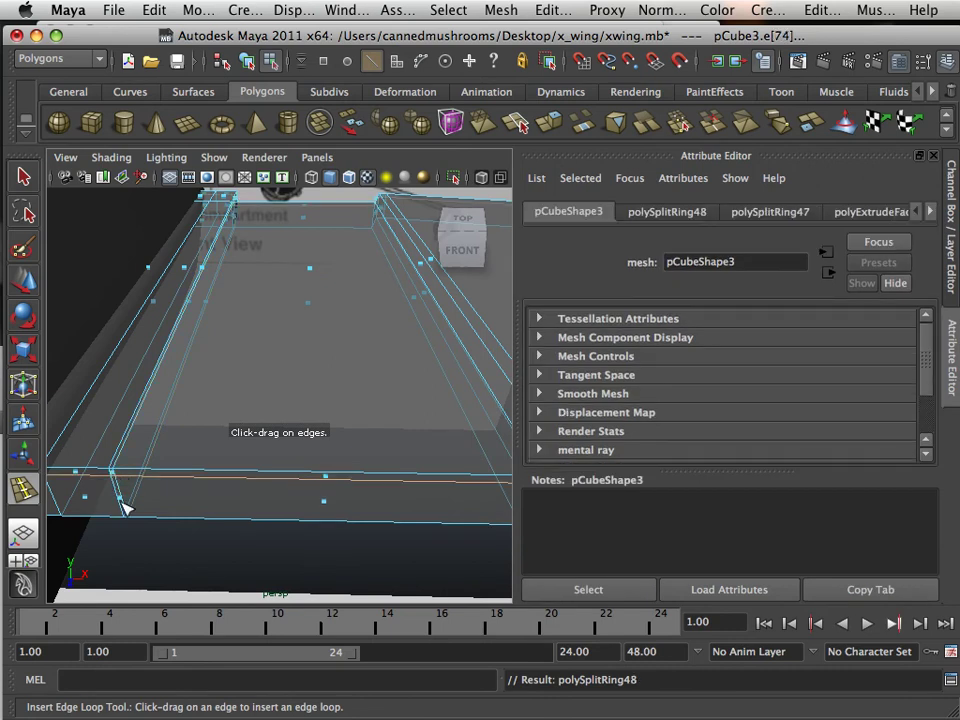
drag(125, 508, 128, 512)
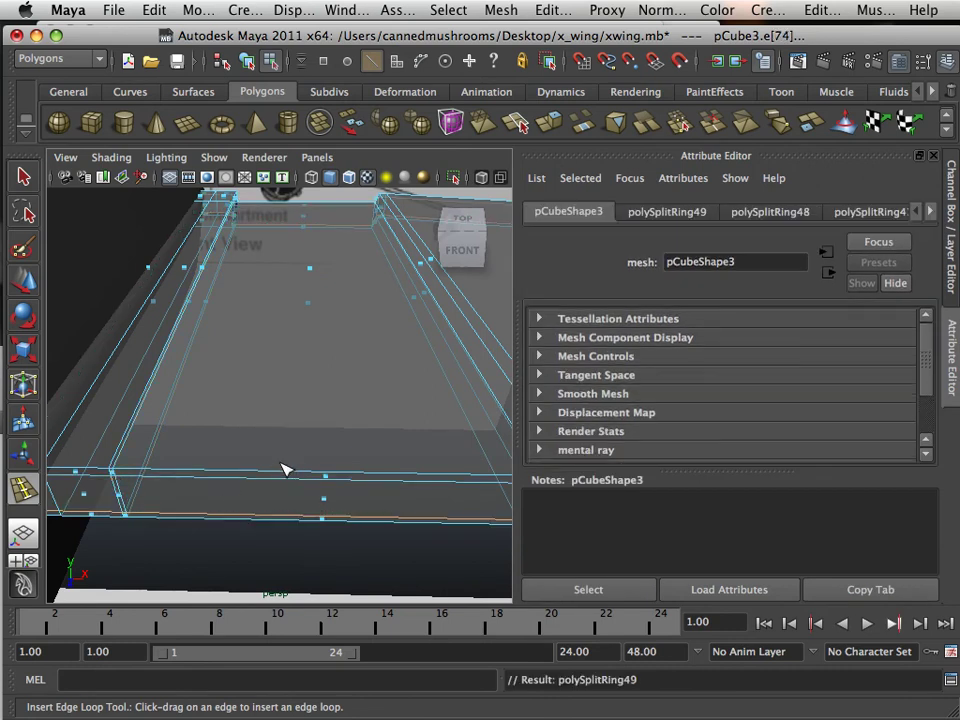
- Insert an edge loop just outboard of the narrow engine-side slice and another along the wing's back upper edge
alt+drag(285, 467, 242, 459)
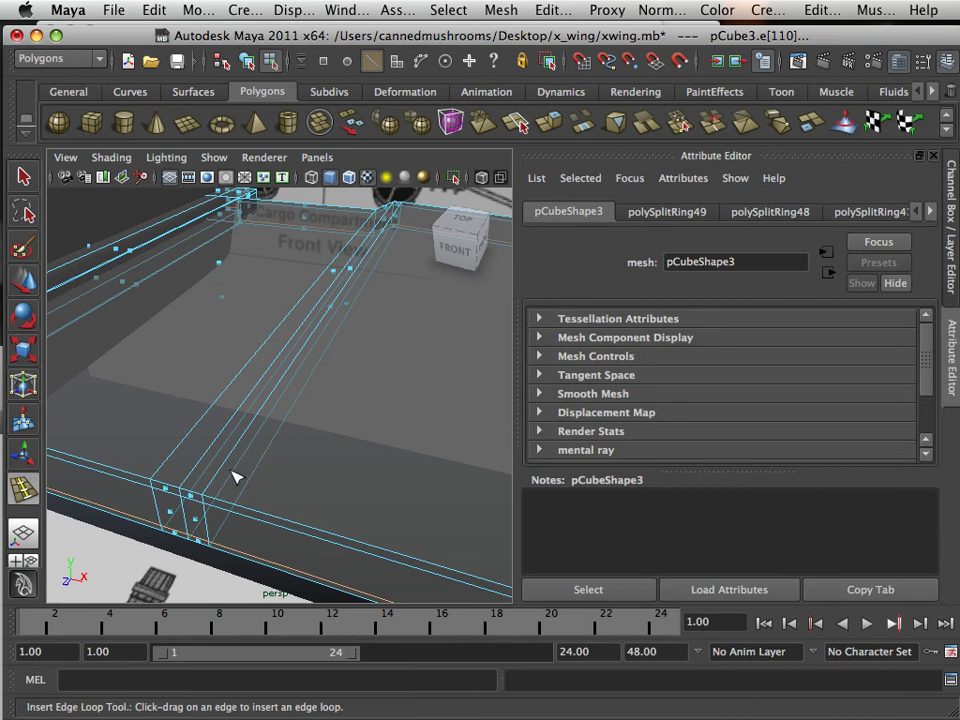
click(208, 494)
alt+drag(317, 448, 165, 452)
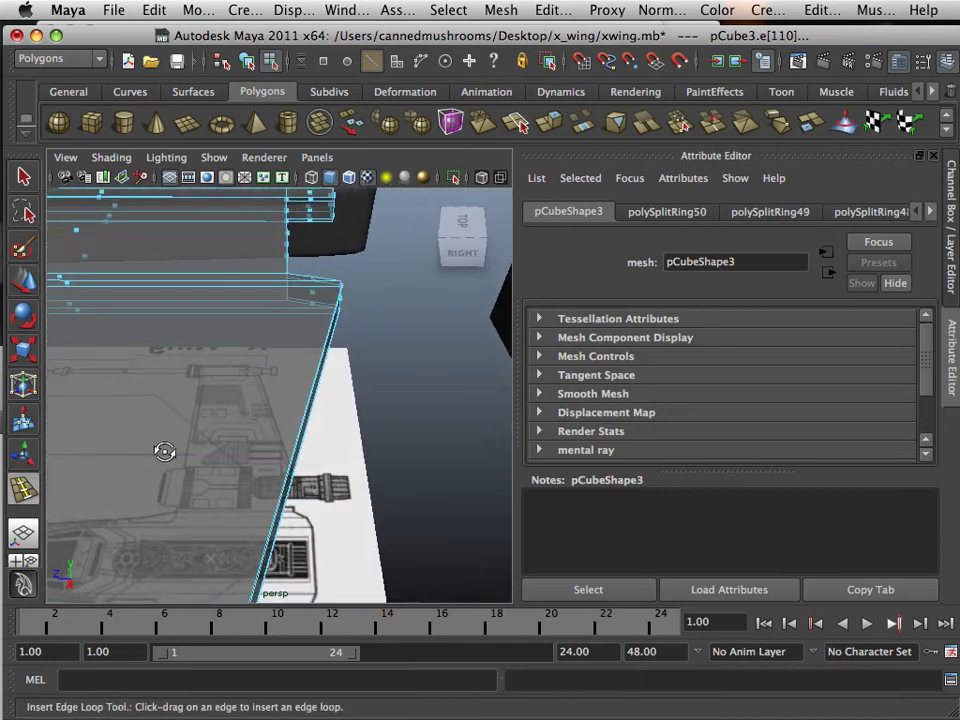
click(293, 280)
- Insert edge loops close to the notch corner and the slanted step at the back of the wing
alt+drag(246, 313, 90, 312)
alt+middle_drag(235, 300, 296, 360)
alt+drag(296, 360, 208, 364)
alt+right_drag(208, 364, 305, 340)
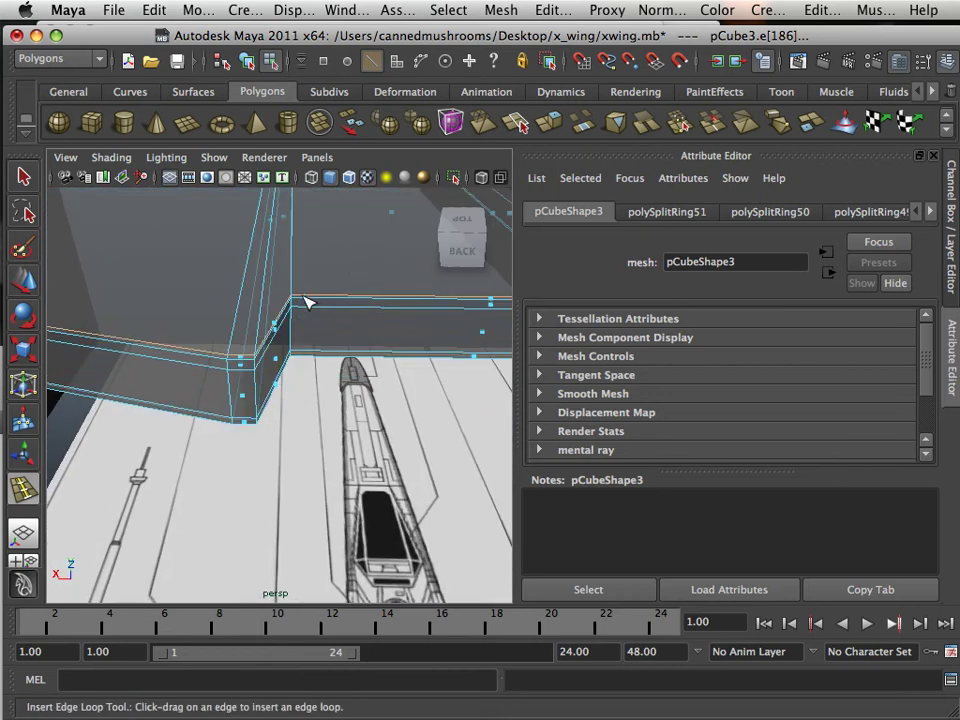
click(300, 301)
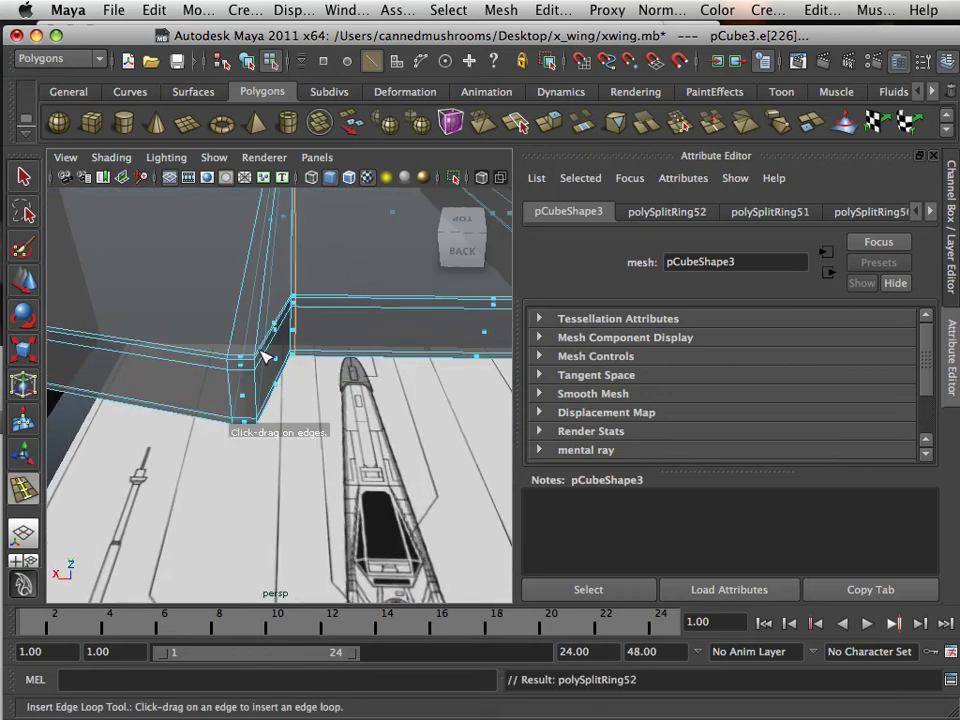
drag(264, 355, 250, 360)
- Insert an edge loop close to the outer edge of the wing tip
alt+middle_drag(191, 377, 287, 418)
alt+right_drag(287, 418, 144, 386)
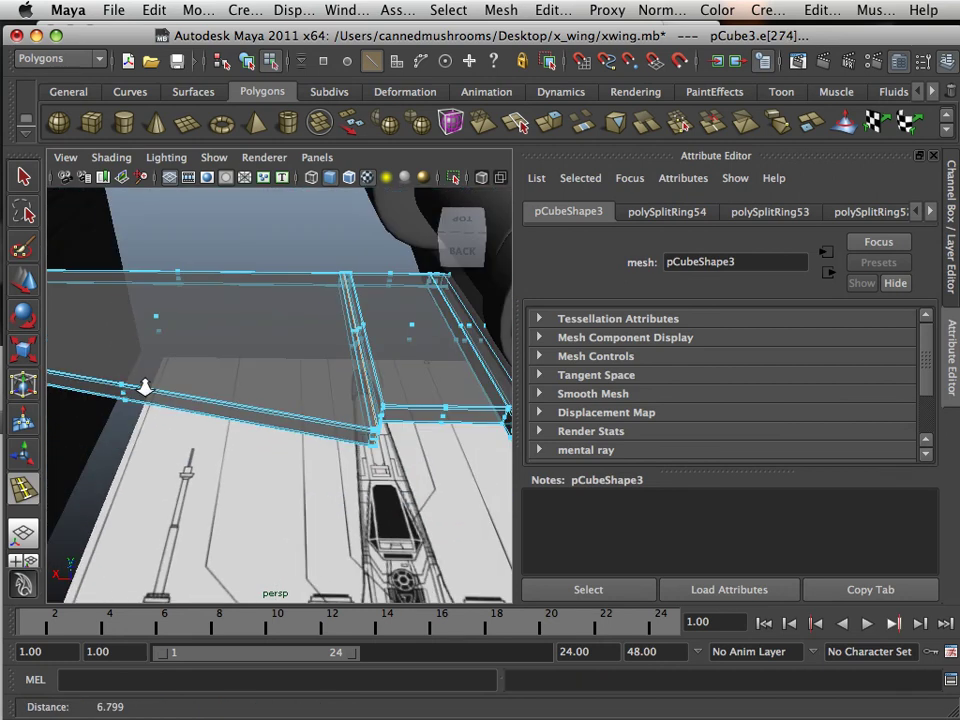
alt+middle_drag(144, 386, 360, 419)
alt+drag(365, 424, 97, 344)
click(192, 397)
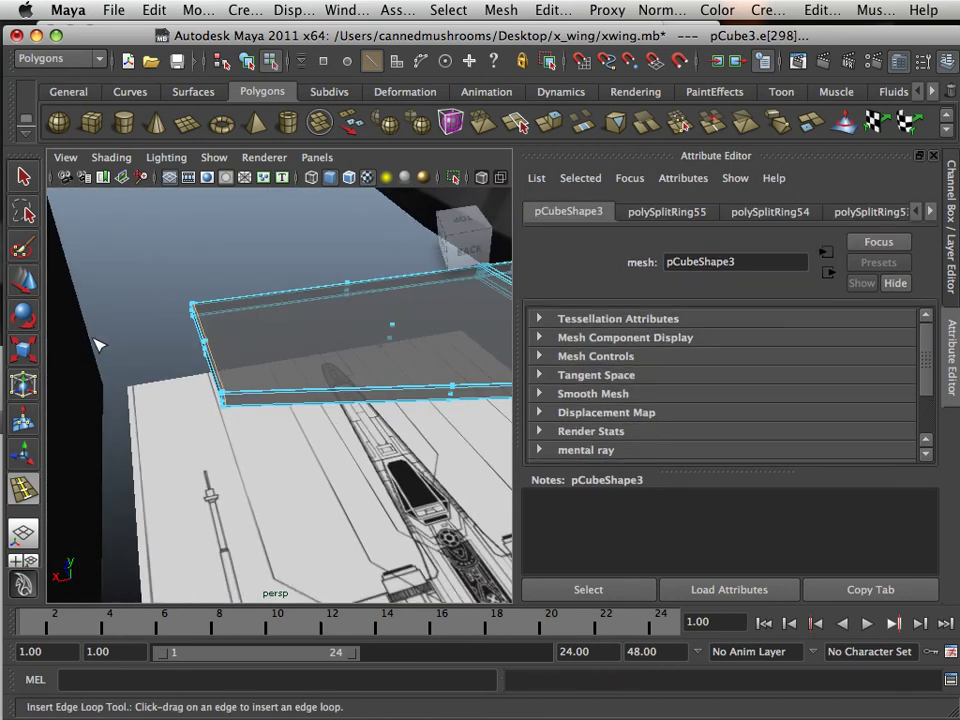
- Return the wing to object mode with smooth preview at level 3 and assign the existing material lambert5
key(w)
right_drag(219, 333, 275, 317)
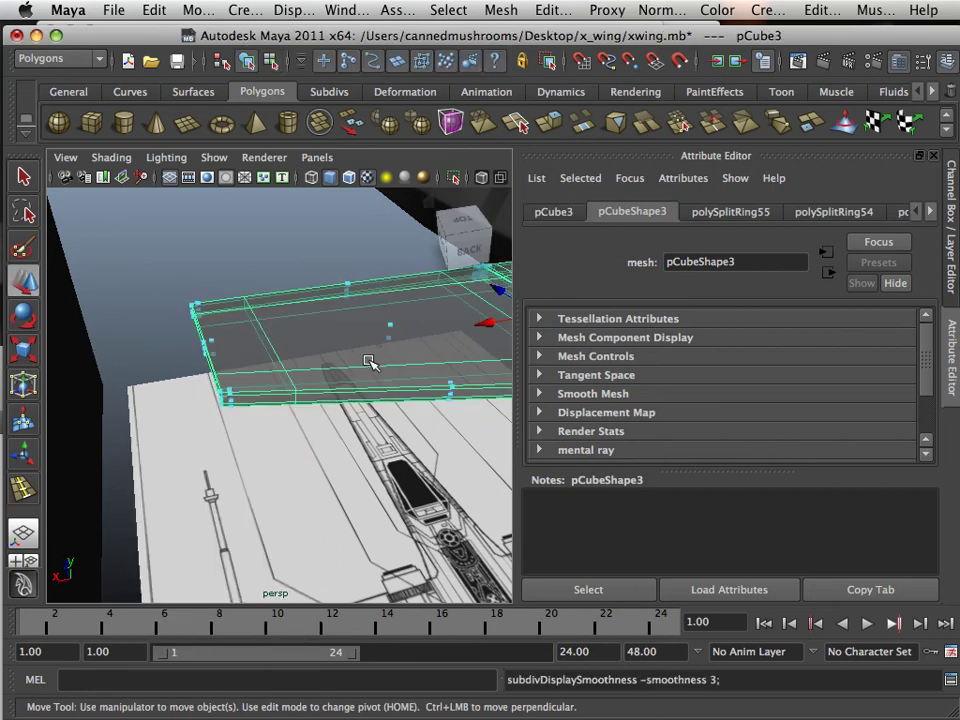
alt+middle_drag(370, 362, 141, 358)
alt+drag(141, 358, 469, 381)
alt+right_drag(469, 381, 156, 375)
alt+drag(156, 375, 245, 358)
alt+right_drag(245, 358, 313, 678)
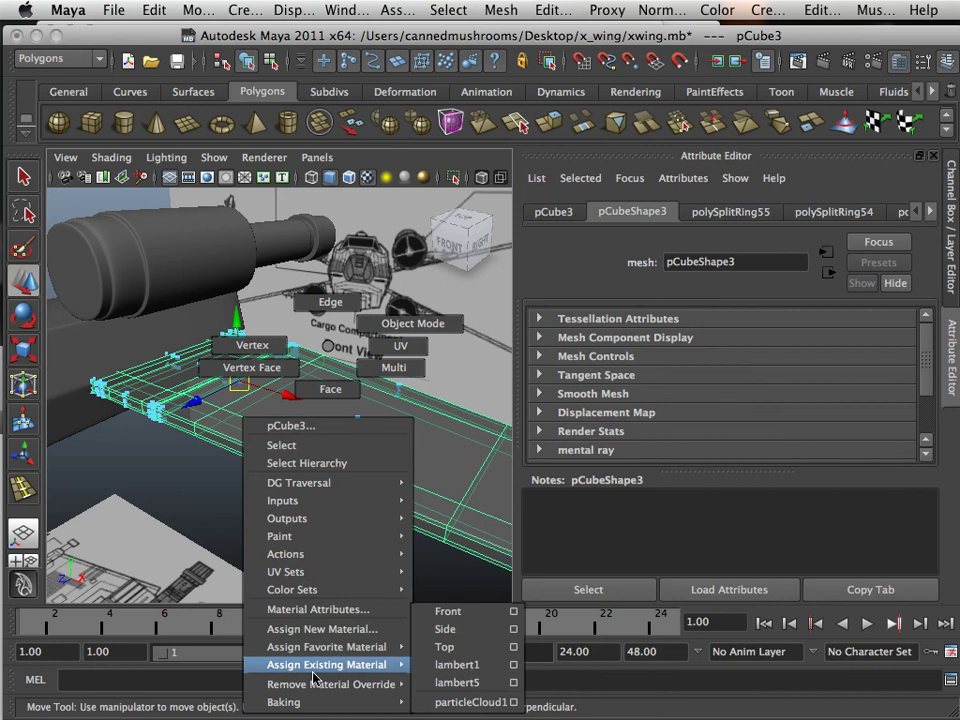
right_drag(462, 682, 462, 682)
click(246, 502)
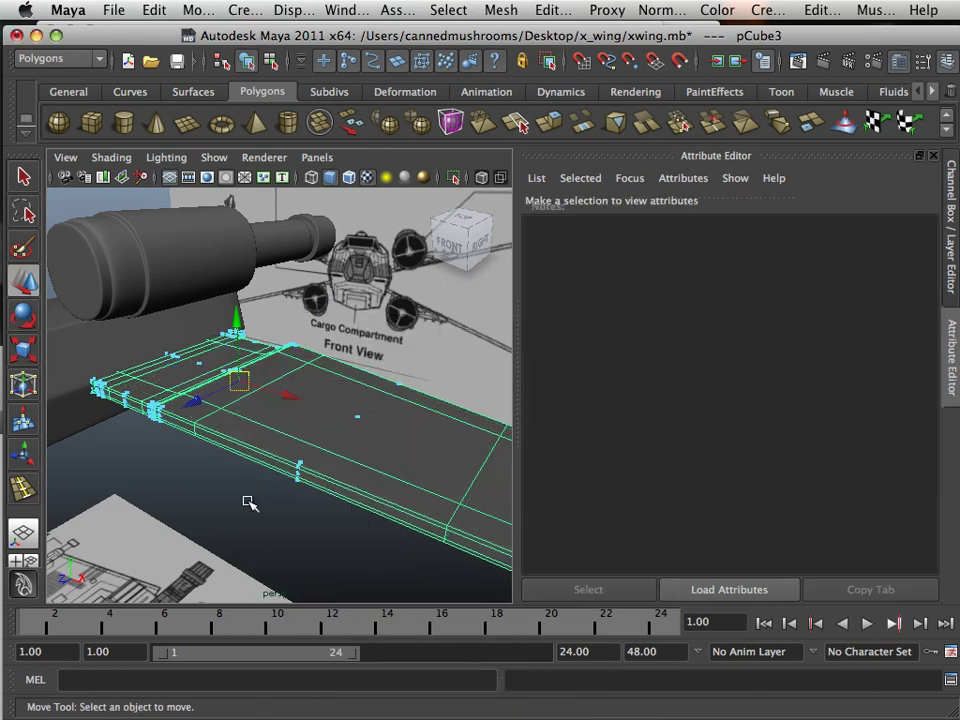
- Scale the outermost vertices of the wing tip down vertically so the wing tapers thinner, and return the wing to object mode
scroll(270, 489, down, 2)
alt+drag(271, 491, 272, 459)
alt+middle_drag(272, 459, 197, 459)
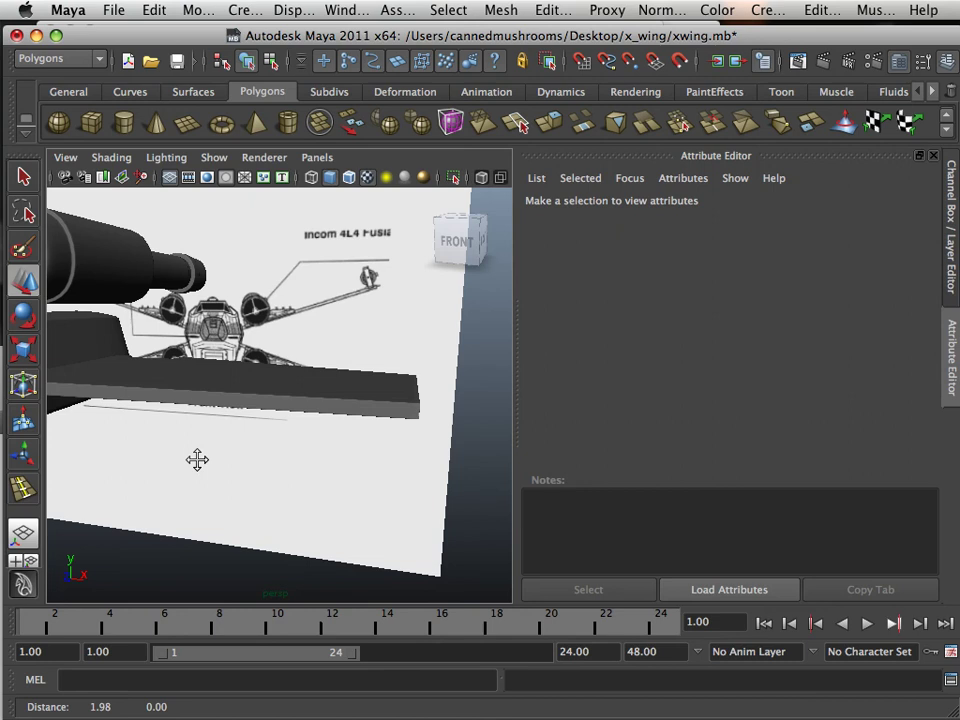
alt+drag(197, 459, 163, 457)
alt+middle_drag(163, 457, 204, 491)
alt+drag(204, 491, 203, 473)
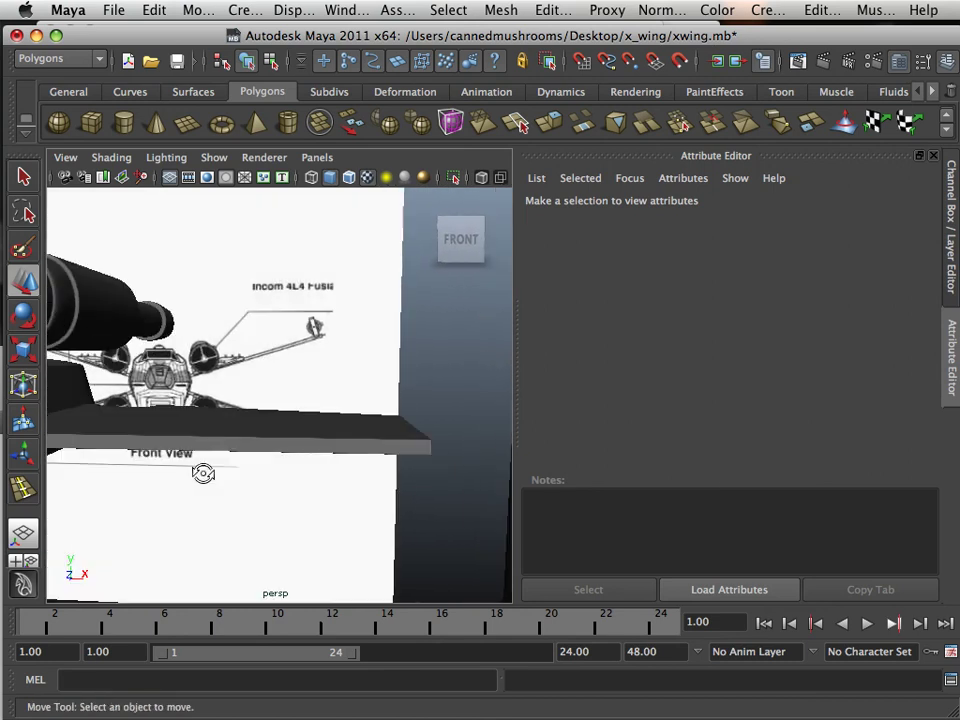
click(298, 451)
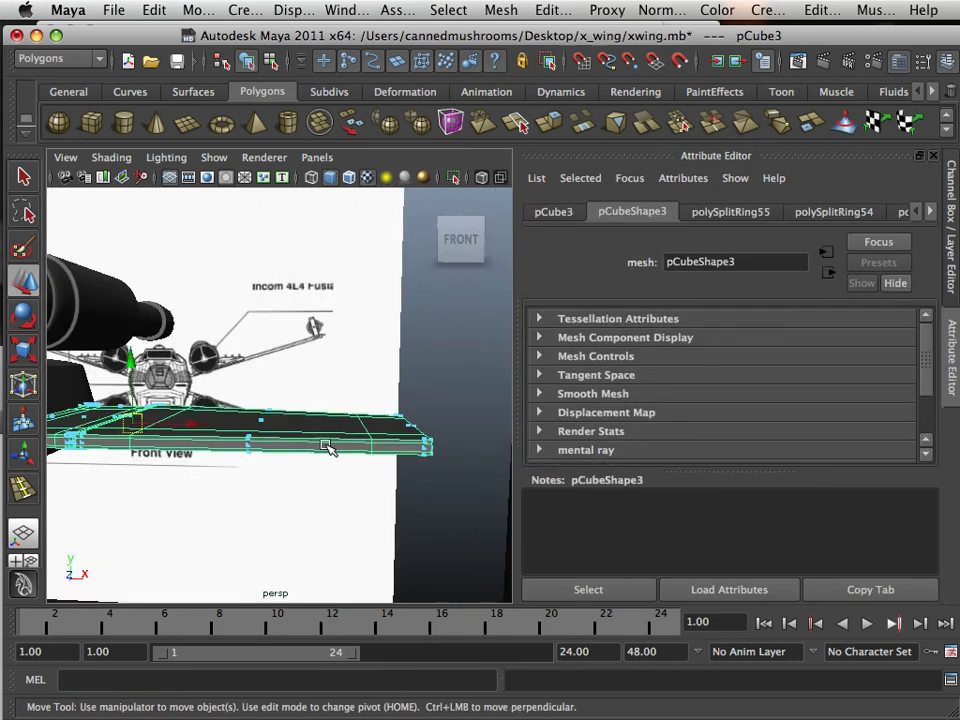
alt+drag(332, 446, 361, 442)
right_drag(379, 434, 327, 346)
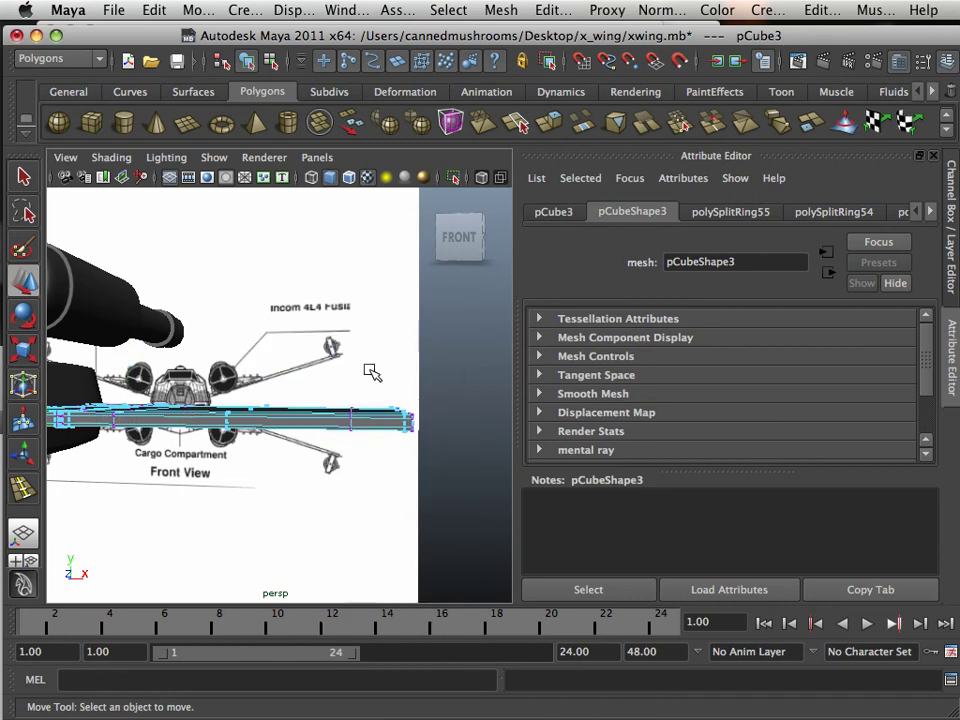
alt+drag(426, 452, 380, 391)
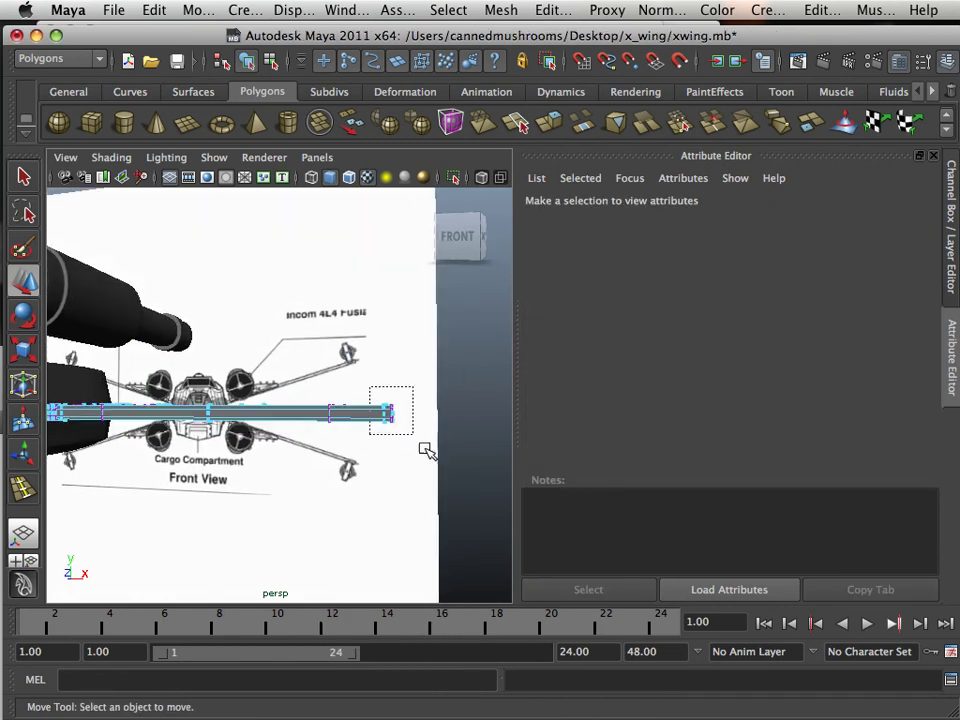
drag(421, 444, 422, 446)
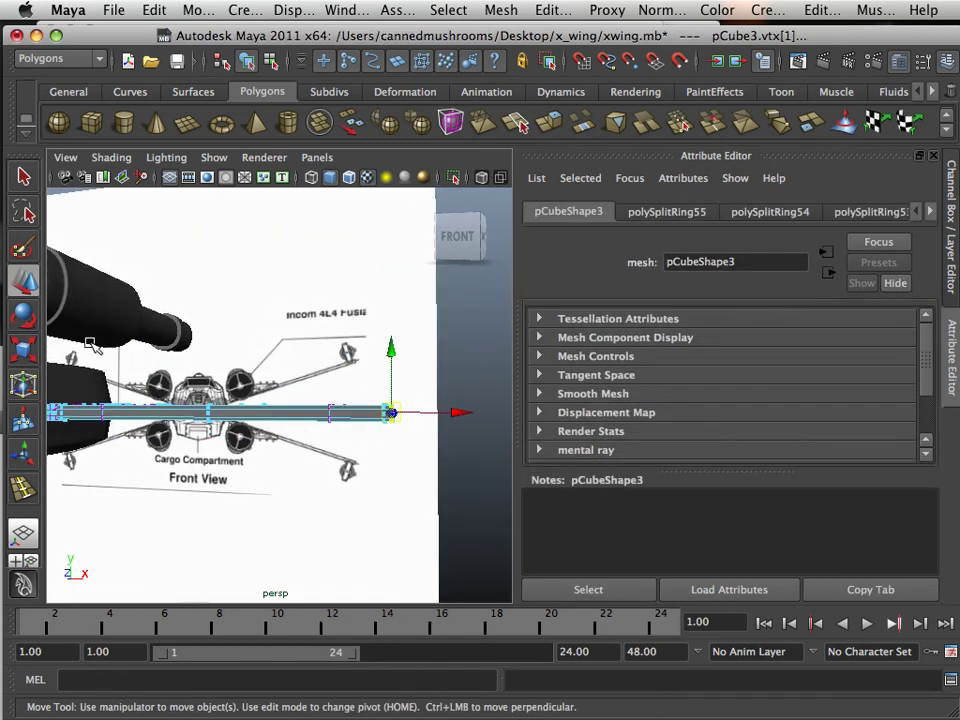
key(r)
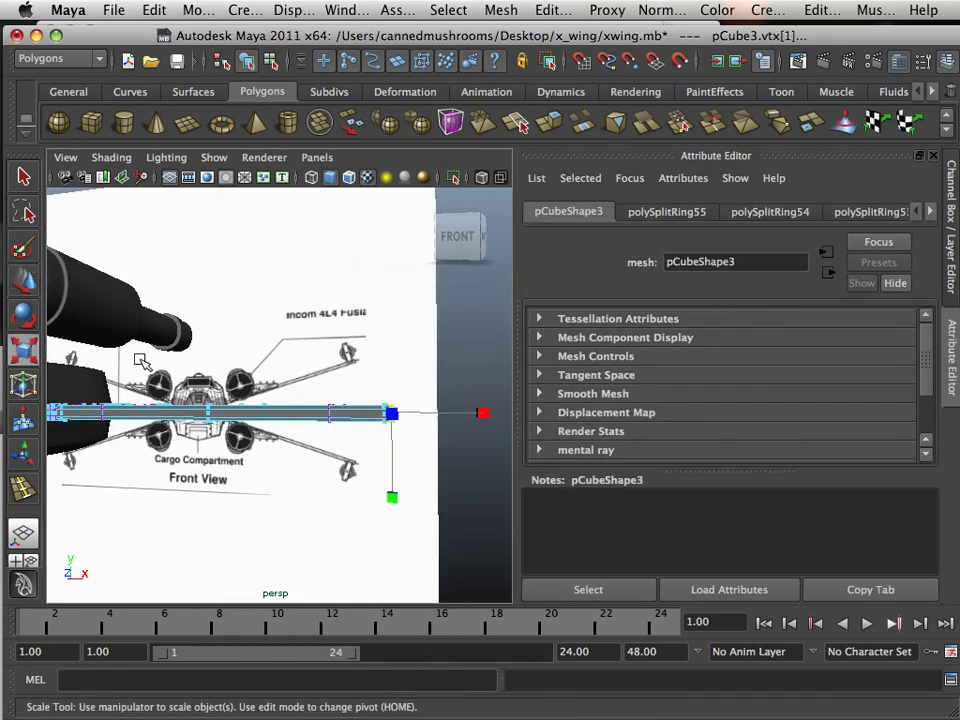
drag(398, 499, 331, 465)
click(422, 480)
right_drag(332, 345, 418, 323)
click(304, 446)
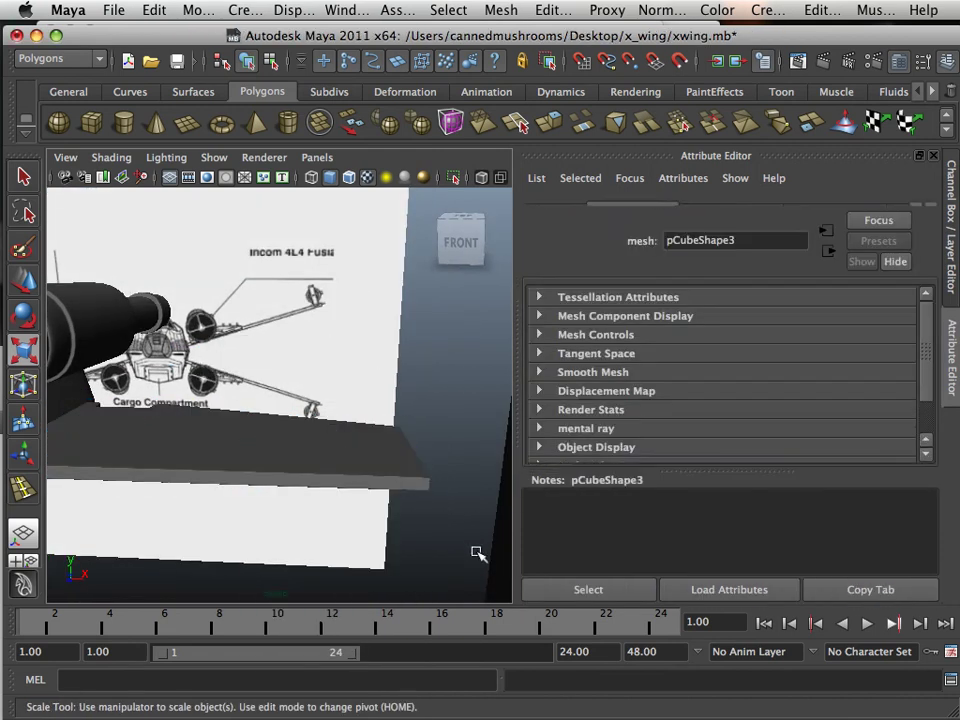
mouse_move(476, 553)
alt+mouse_down()
mouse_move(435, 546)
mouse_move(478, 544)
mouse_move(470, 543)
alt+mouse_up()
click(470, 543)
click(470, 545)
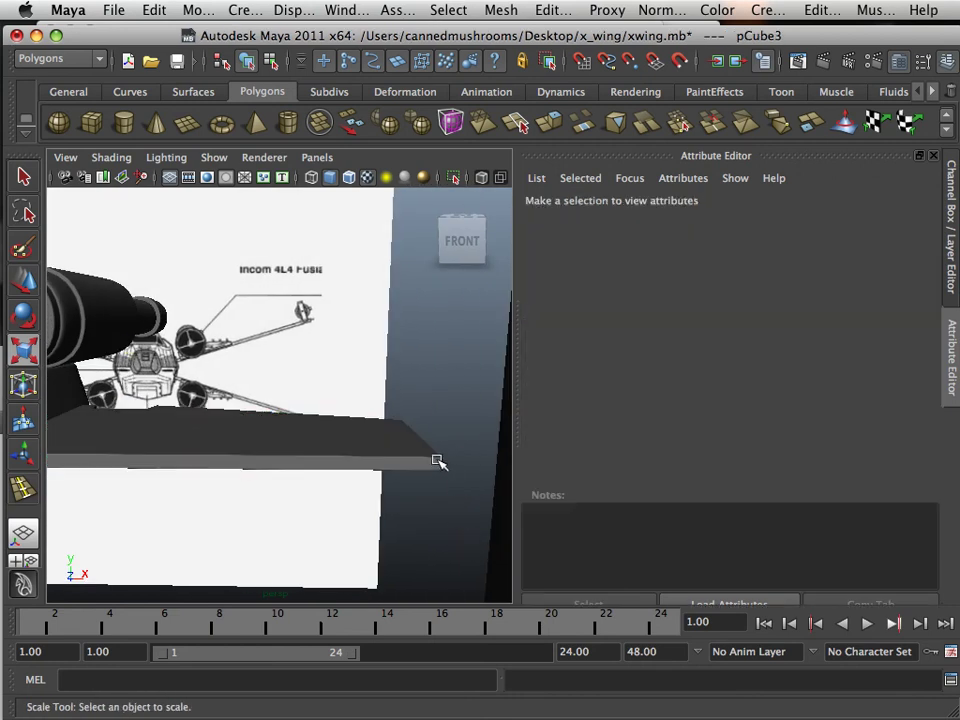
- Lower the engine along Y until it rests on the wing
alt+drag(439, 461, 318, 499)
scroll(314, 503, up, 5)
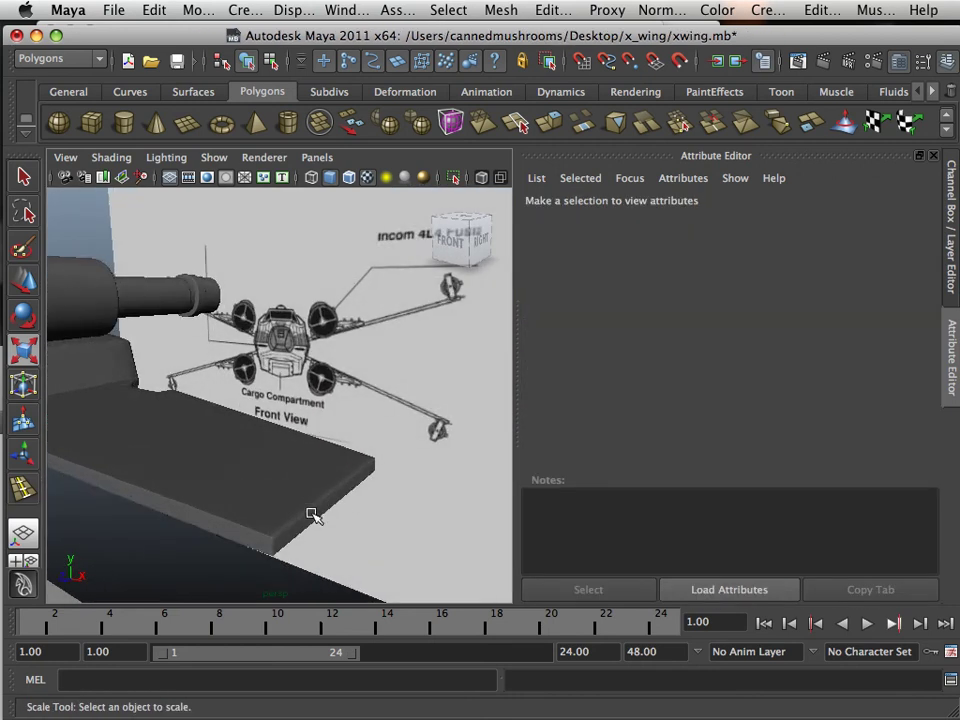
alt+middle_drag(321, 531, 332, 495)
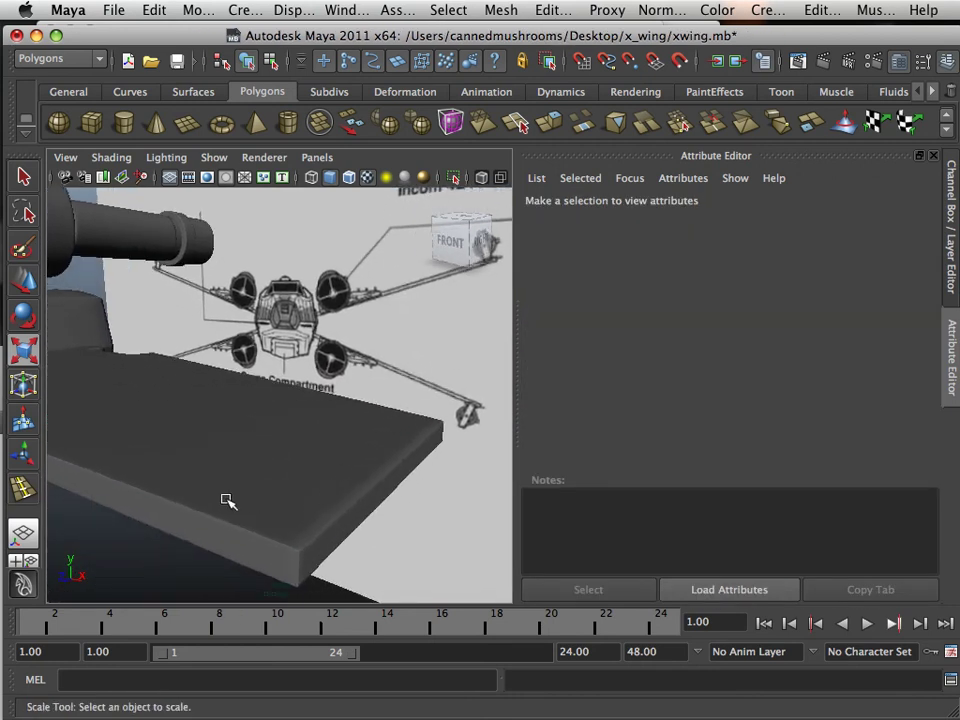
alt+right_drag(189, 484, 422, 534)
alt+drag(422, 534, 466, 503)
click(304, 335)
key(w)
drag(286, 252, 276, 341)
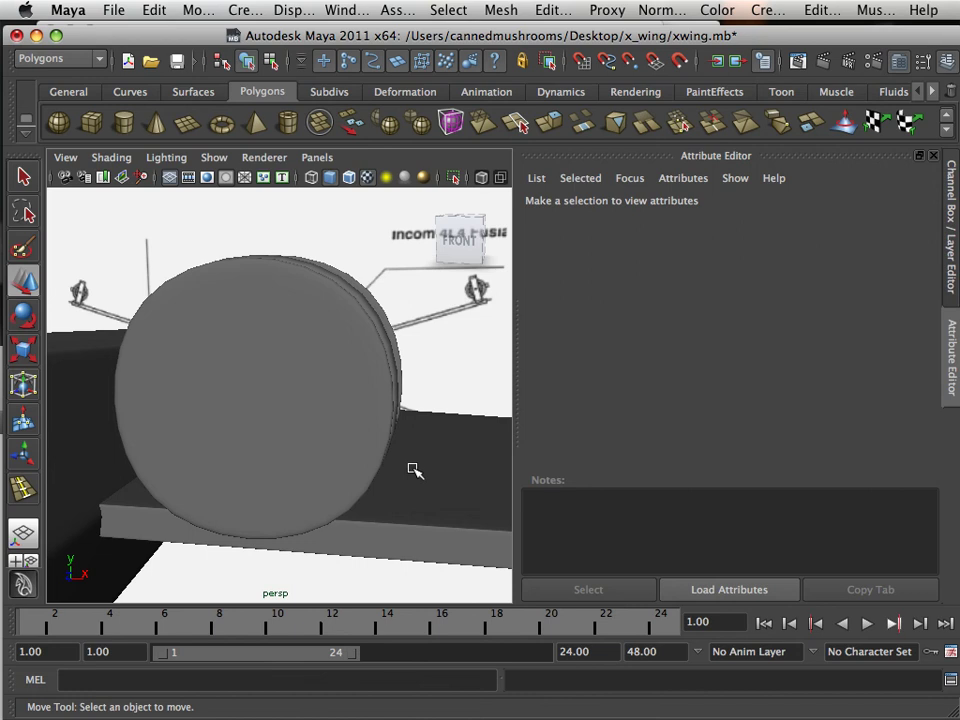
- Examine how the lowered engine and the wing meet the fuselage from the front and the back
scroll(413, 470, down, 5)
alt+drag(413, 470, 309, 498)
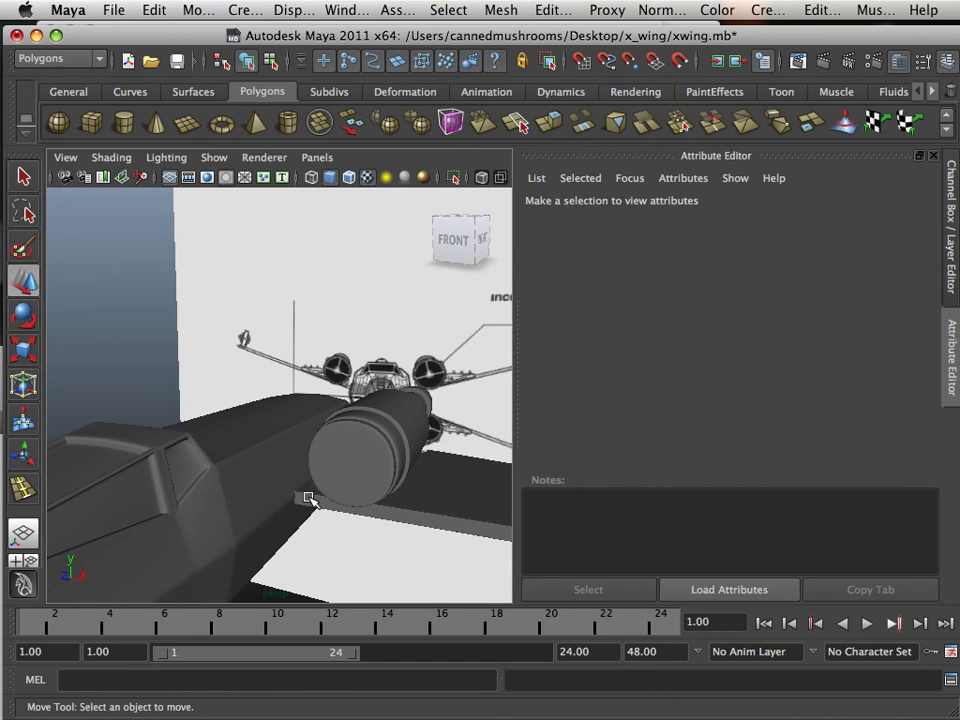
alt+drag(309, 499, 375, 497)
alt+right_drag(375, 497, 386, 493)
alt+middle_drag(386, 493, 253, 489)
alt+drag(253, 489, 328, 534)
alt+middle_drag(328, 534, 216, 525)
alt+drag(216, 525, 296, 489)
alt+drag(200, 497, 231, 531)
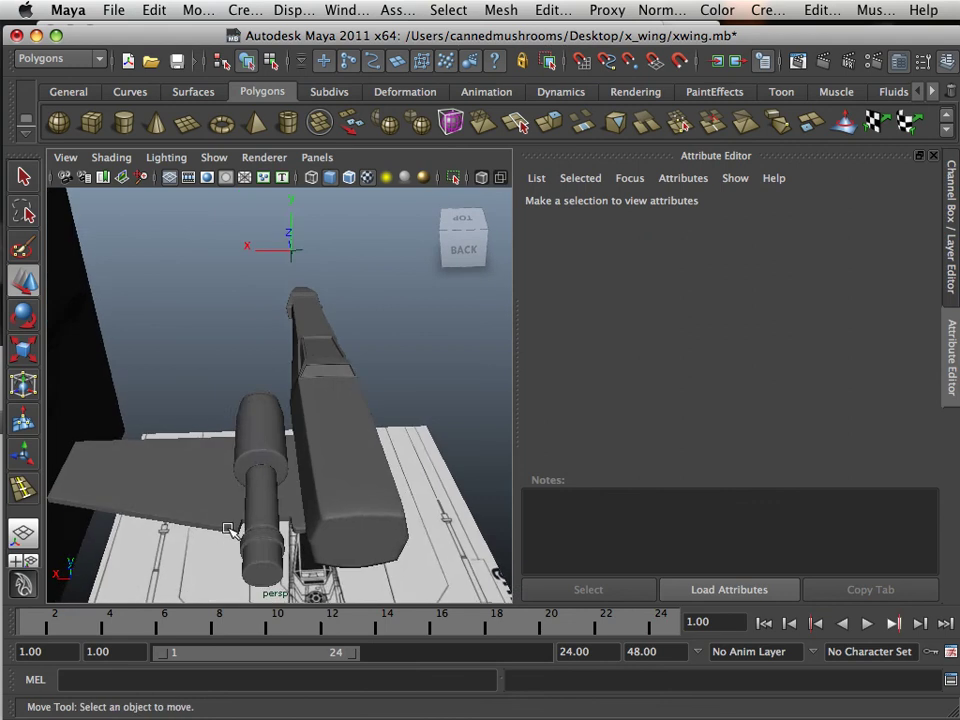
scroll(231, 531, up, 4)
alt+middle_drag(285, 566, 256, 479)
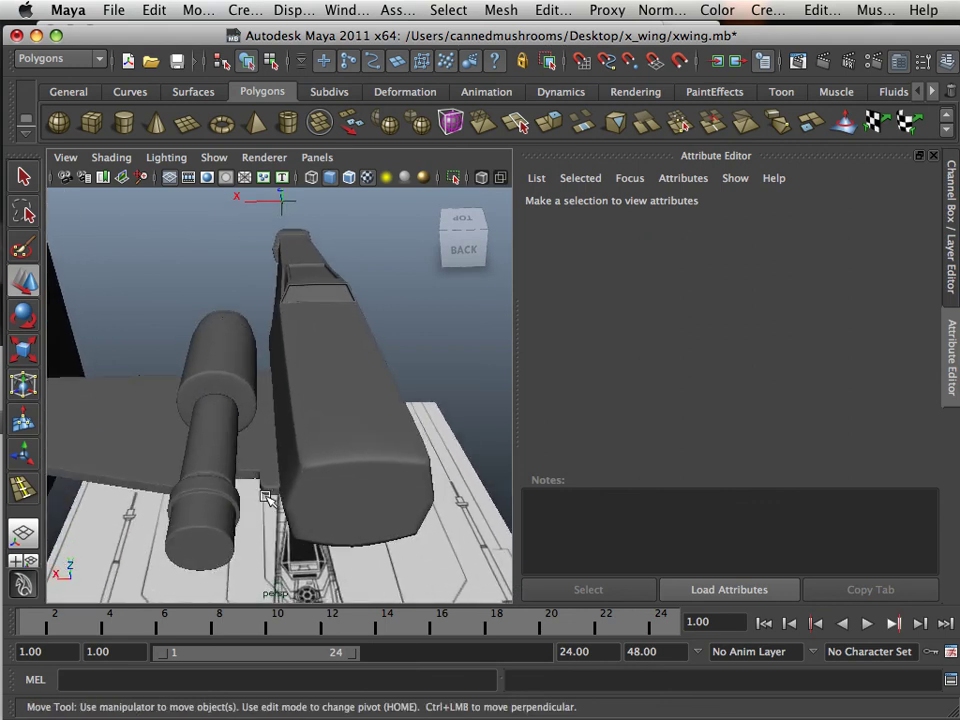
- Turn off the wing's smooth preview and insert a lengthwise edge loop in the section beside the fuselage, close to the notch side
click(267, 493)
scroll(265, 505, up, 6)
alt+middle_drag(253, 537, 263, 499)
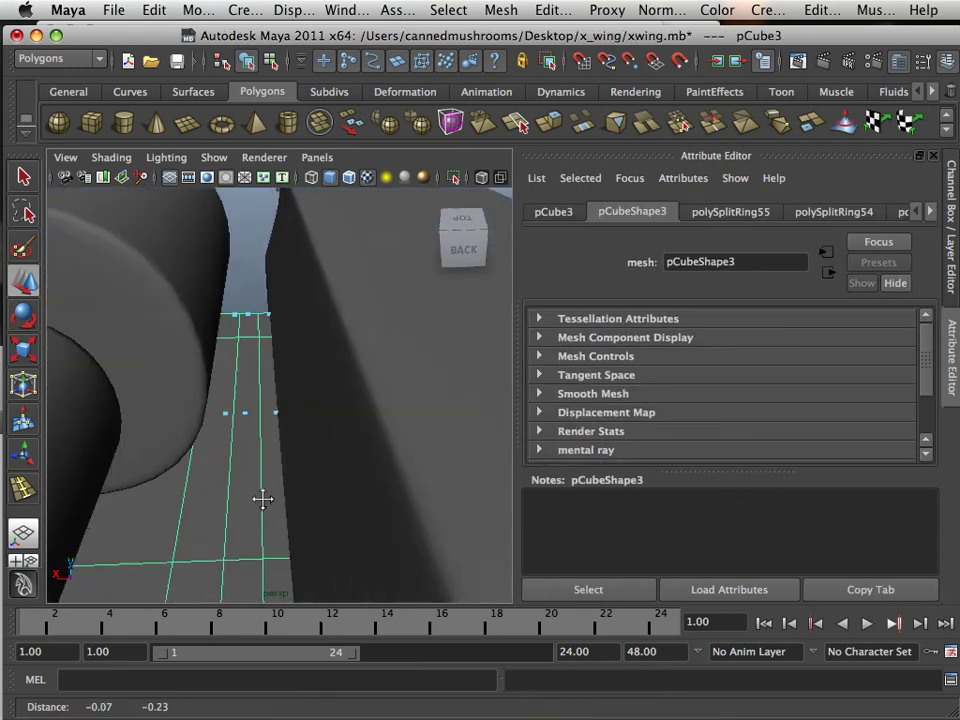
alt+right_drag(262, 499, 287, 354)
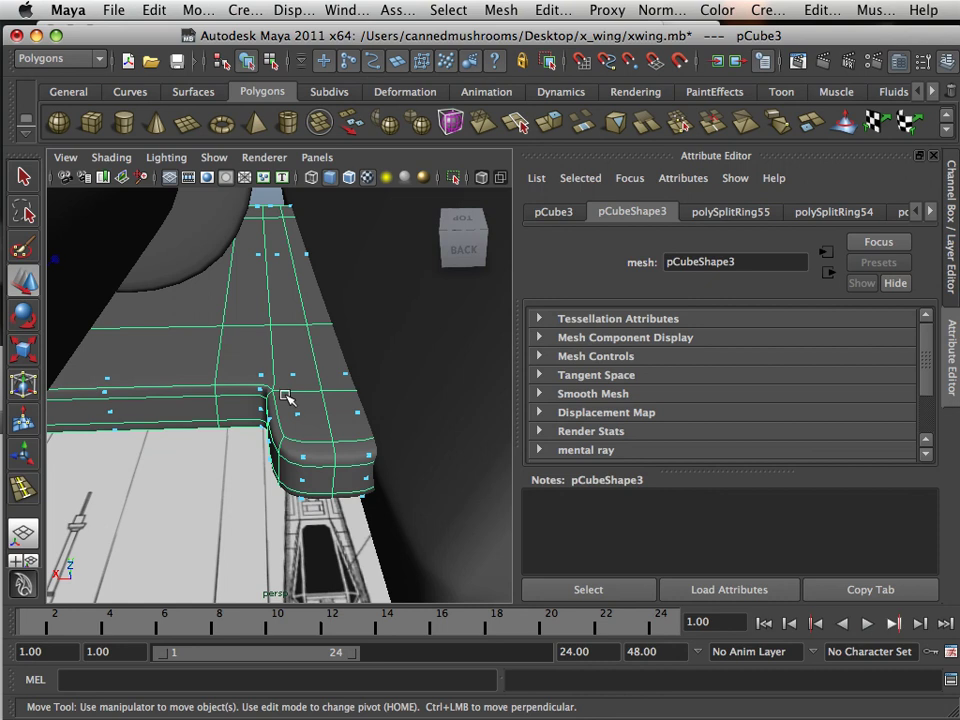
key(1)
click(501, 10)
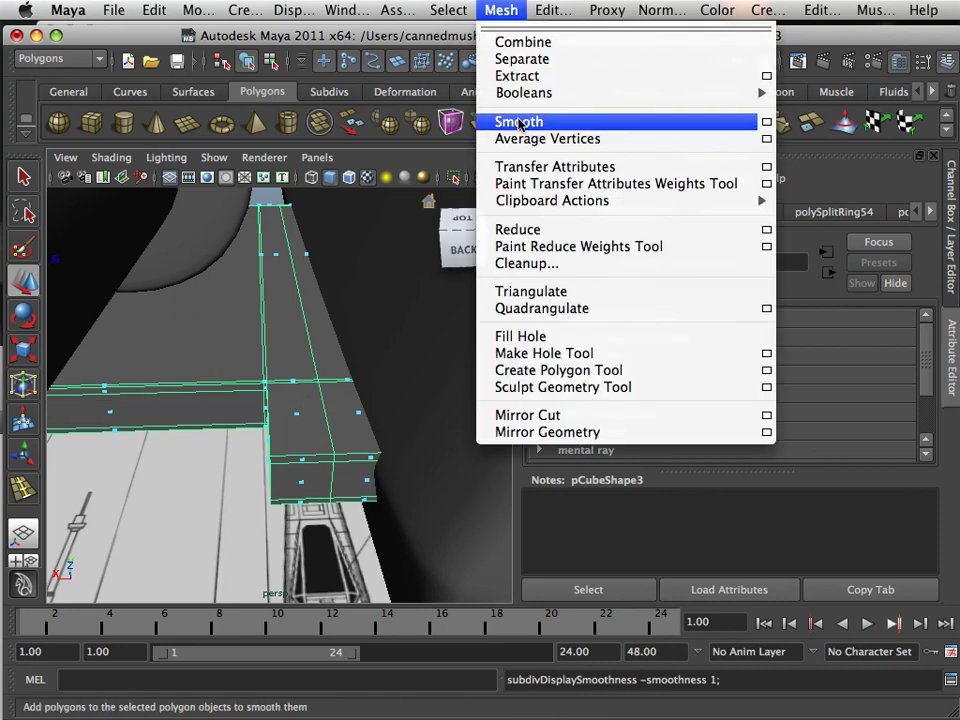
mouse_move(550, 11)
click(556, 164)
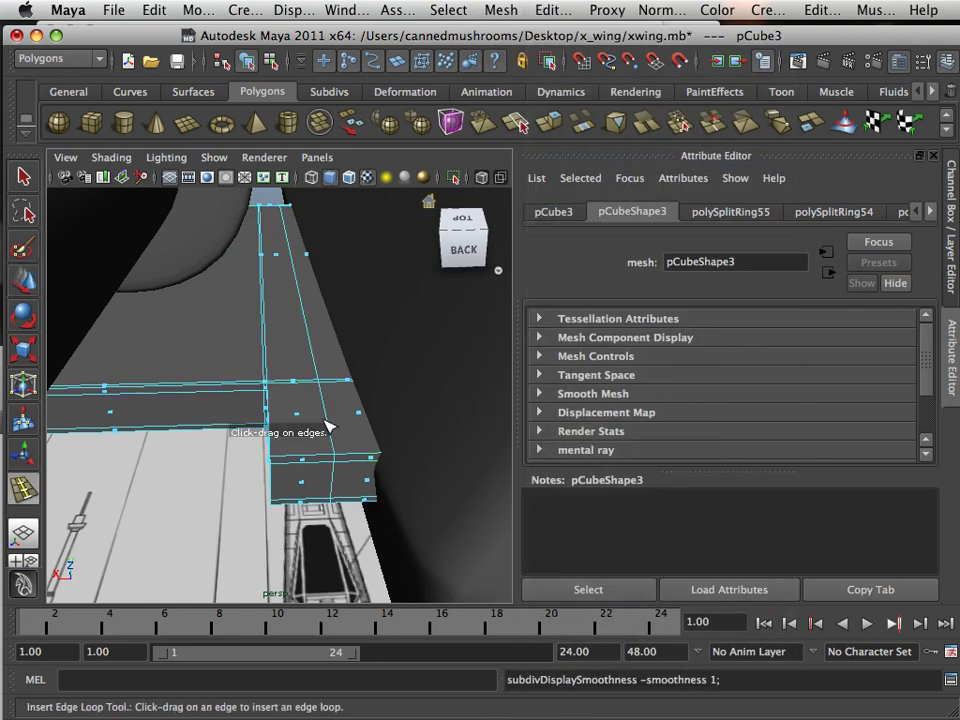
drag(328, 430, 276, 458)
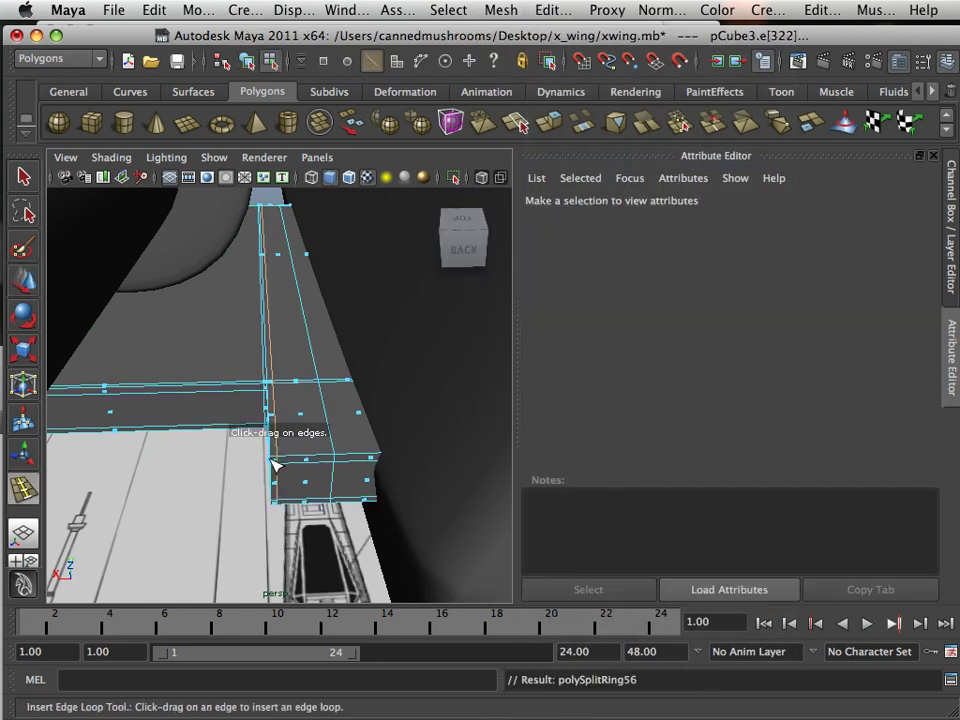
key(3)
key(1)
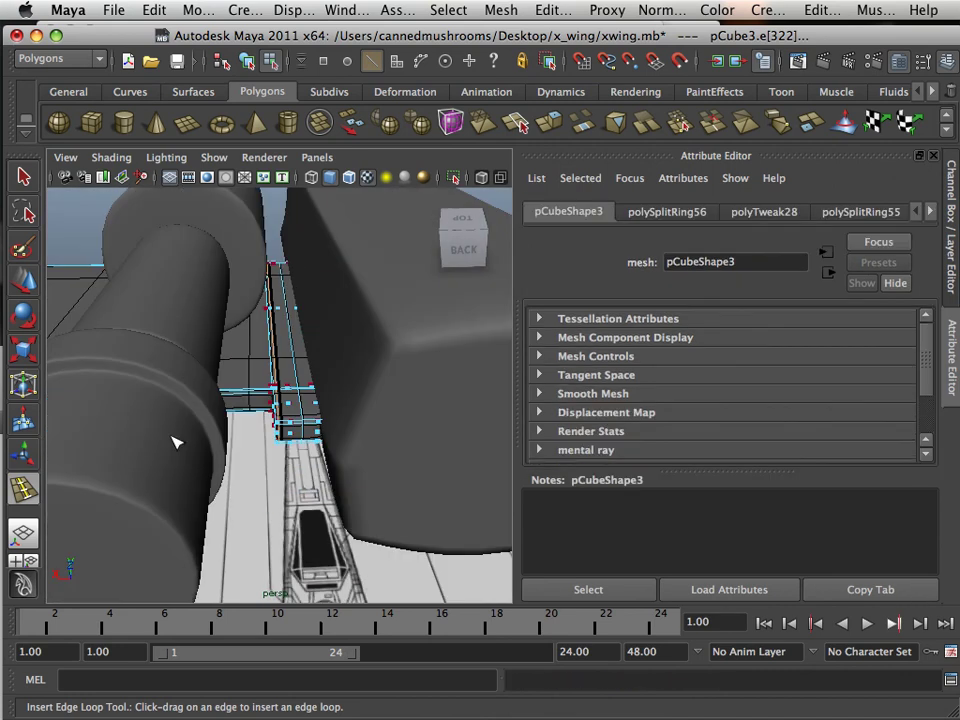
- Leave the edge loop tool and examine the wing against the front and top blueprints, including the cannon at the wing tip
alt+drag(157, 420, 335, 430)
alt+right_drag(300, 430, 115, 437)
alt+drag(105, 438, 274, 402)
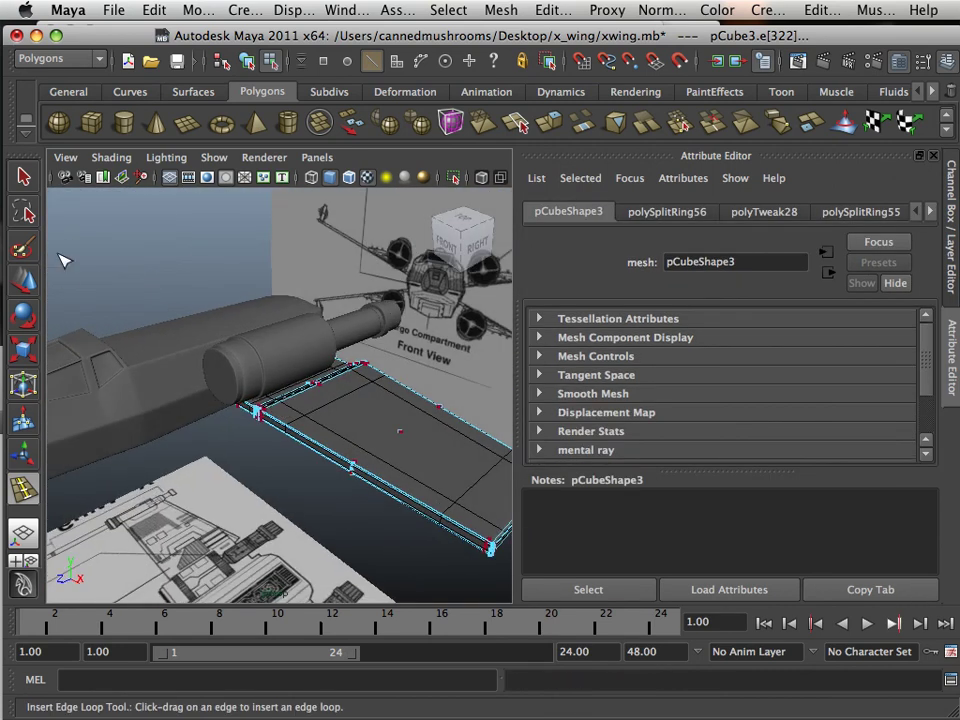
click(23, 187)
scroll(284, 507, down, 6)
alt+middle_drag(284, 507, 185, 450)
alt+drag(185, 450, 274, 484)
alt+right_drag(274, 484, 293, 507)
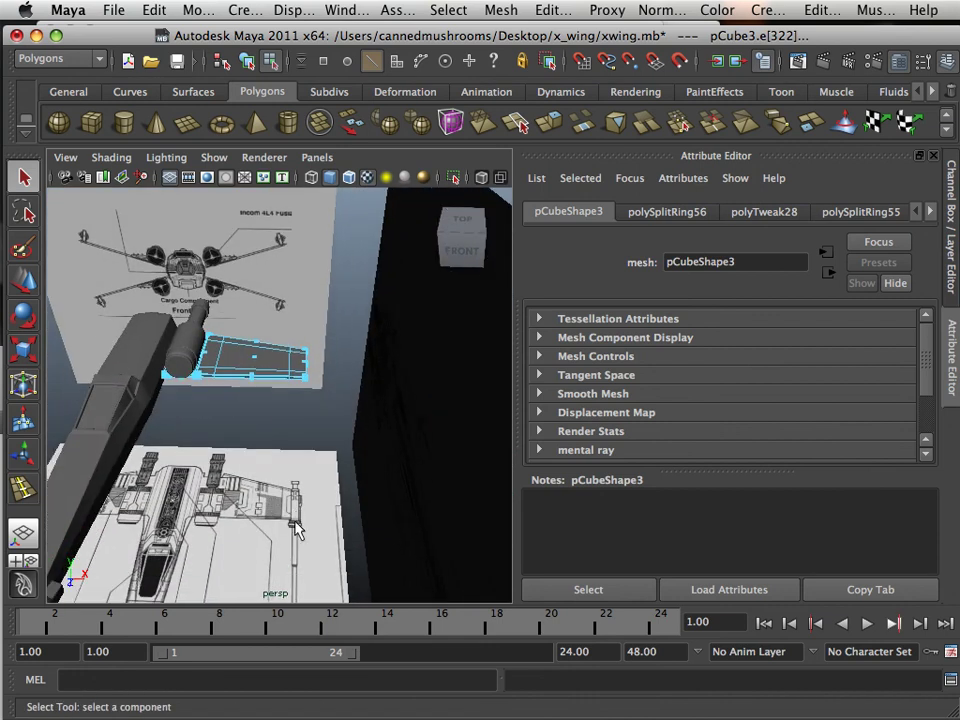
alt+middle_drag(296, 556, 285, 425)
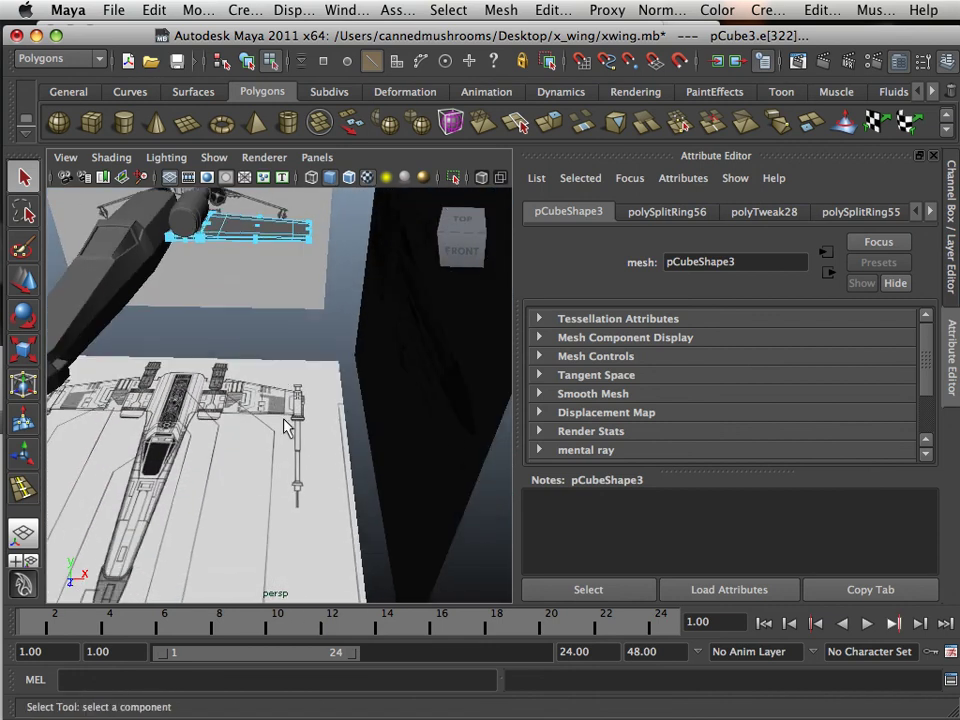
alt+middle_drag(145, 256, 241, 392)
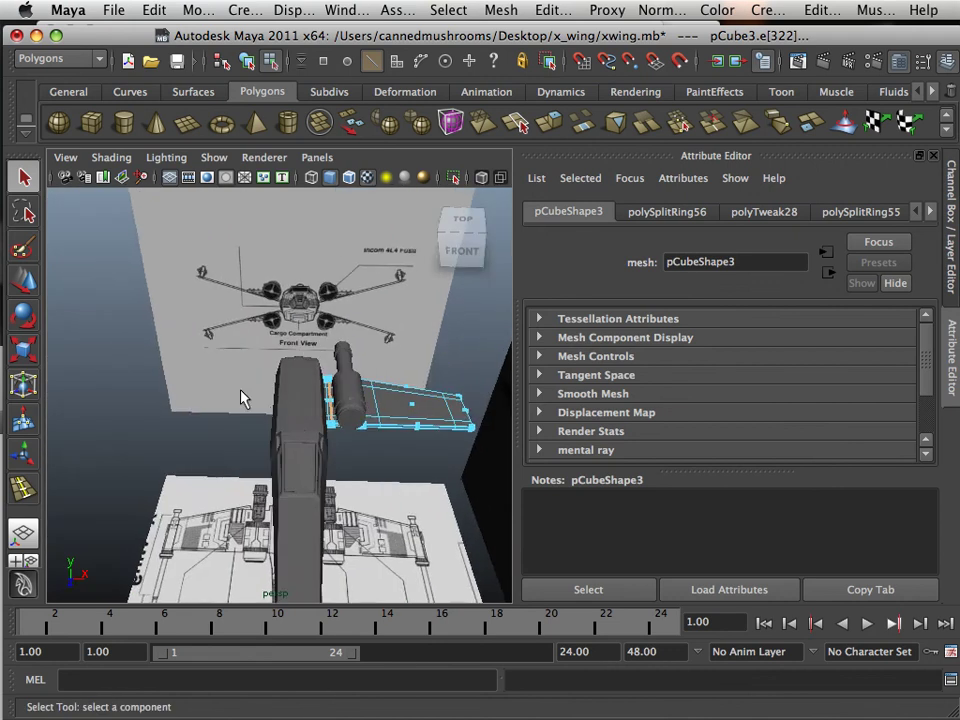
alt+drag(241, 392, 213, 390)
scroll(213, 390, up, 5)
mouse_move(220, 391)
alt+middle_down()
mouse_move(261, 405)
mouse_move(205, 381)
alt+middle_up()
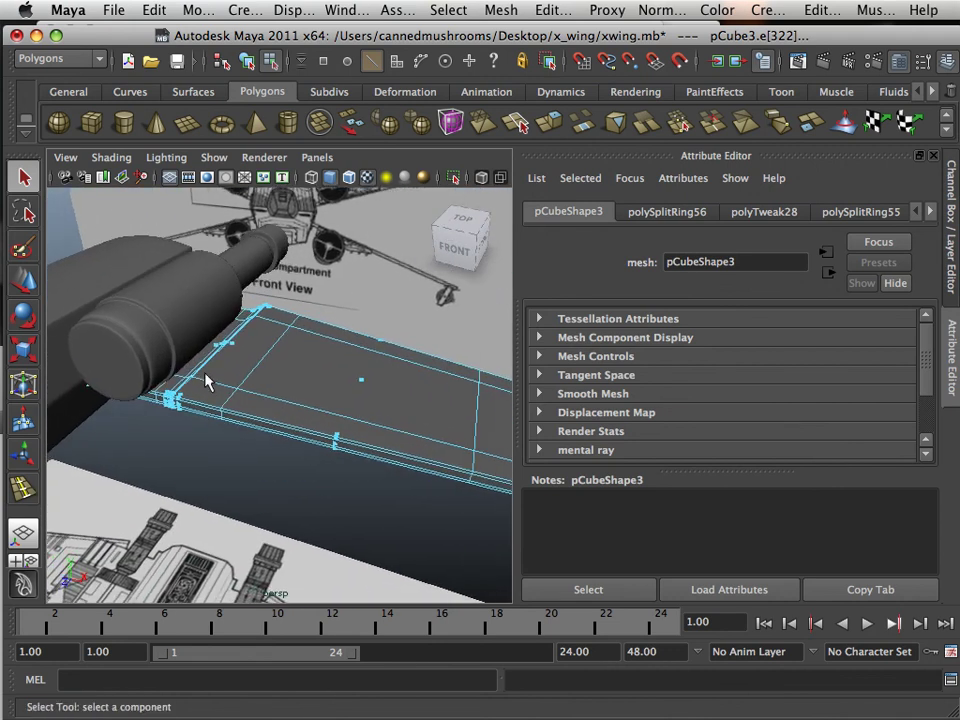
- Create a polygon cube and move it about 10.2 cm outward along X
click(91, 118)
alt+right_drag(171, 332, 38, 318)
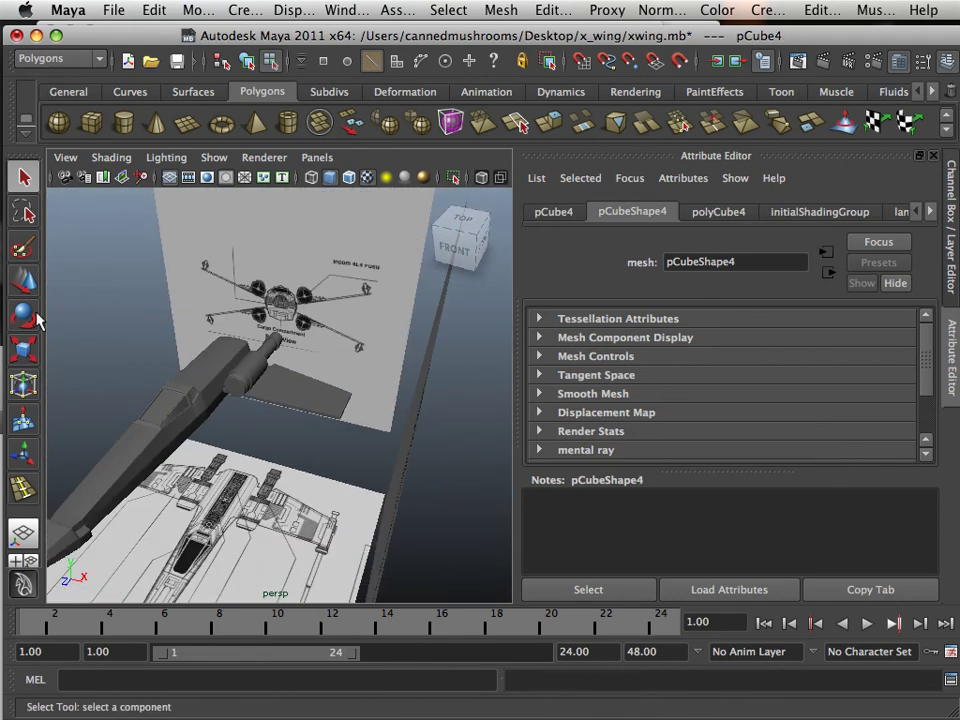
click(23, 280)
drag(207, 452, 314, 510)
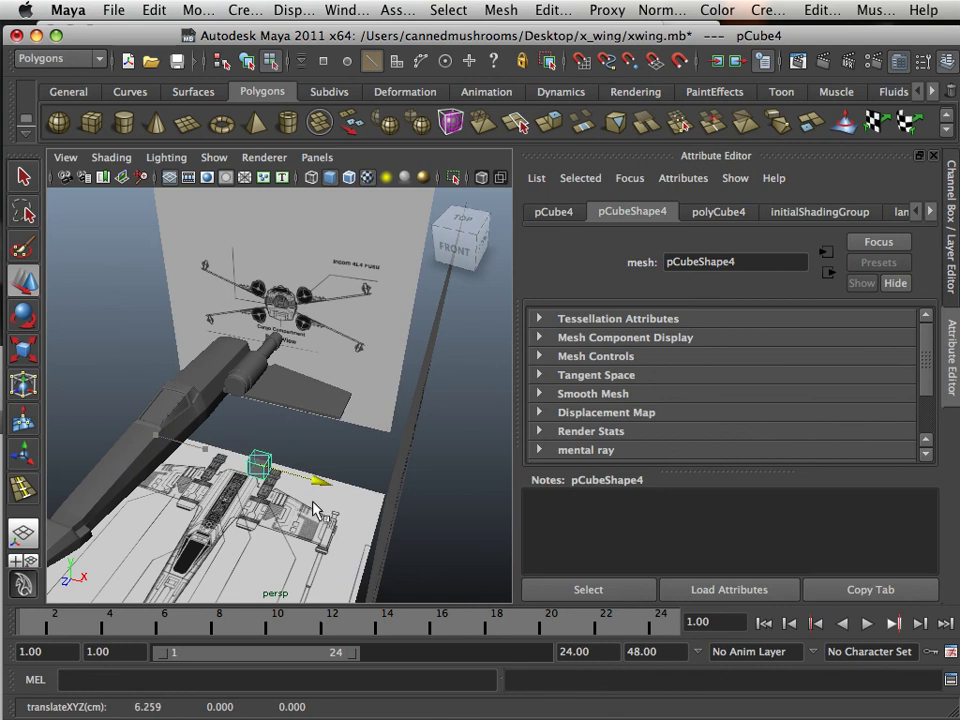
- Apply Extrude to the front face of the new cube
alt+right_drag(295, 514, 294, 489)
alt+middle_drag(294, 489, 242, 358)
right_drag(257, 330, 257, 362)
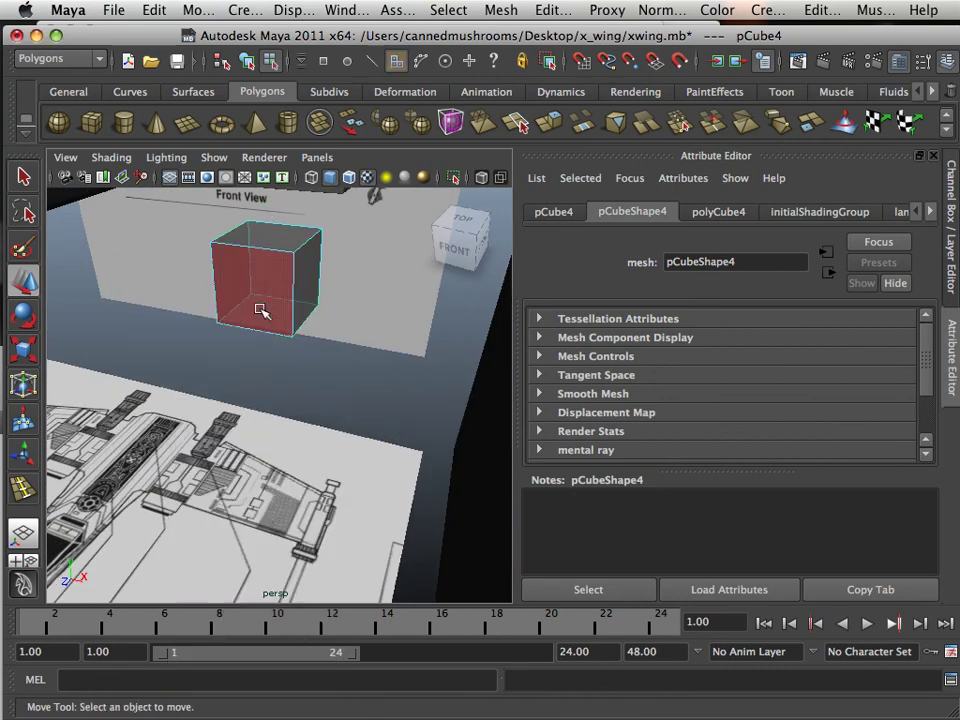
click(266, 300)
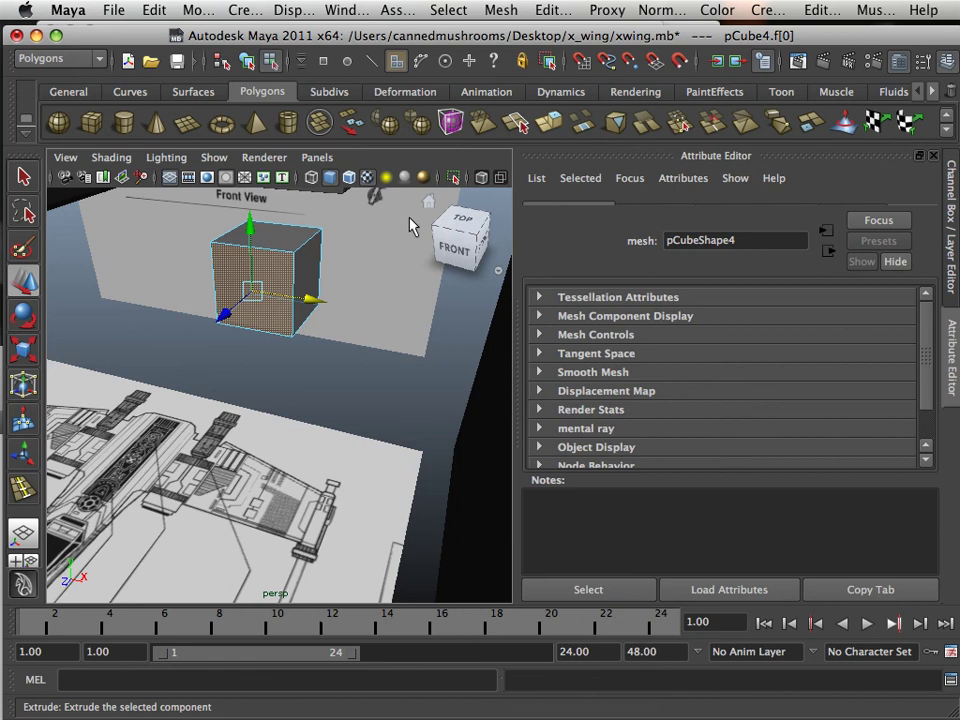
key(ctrl+e)
- Select the cube's back face, opposite the one already extruded, and apply Extrude to it
alt+drag(329, 263, 250, 308)
alt+middle_drag(258, 330, 362, 435)
alt+drag(362, 435, 174, 360)
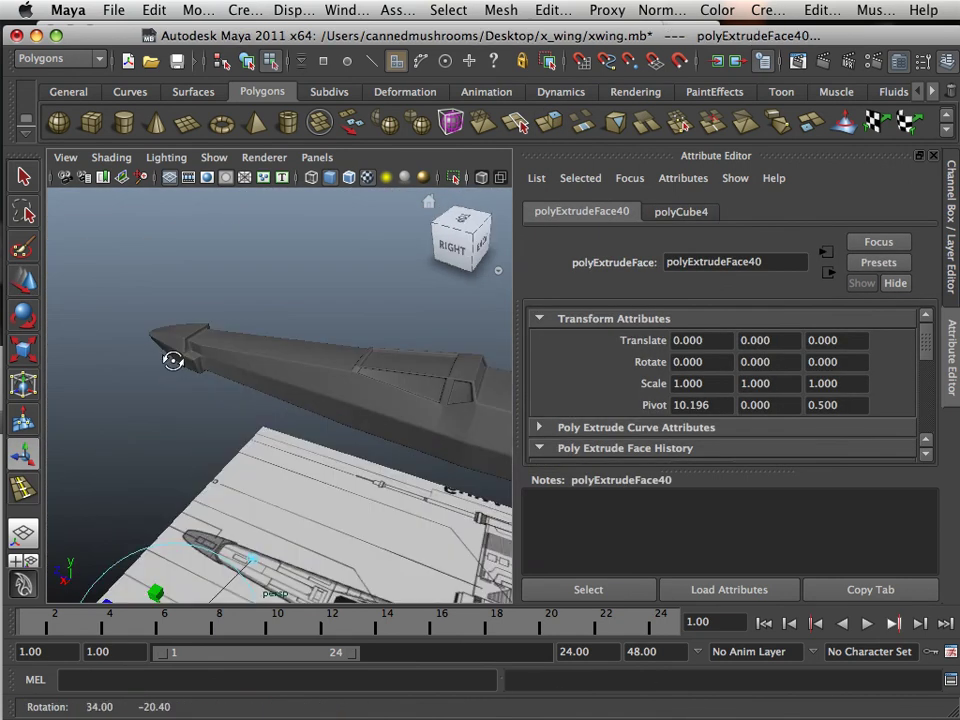
alt+middle_drag(174, 360, 159, 314)
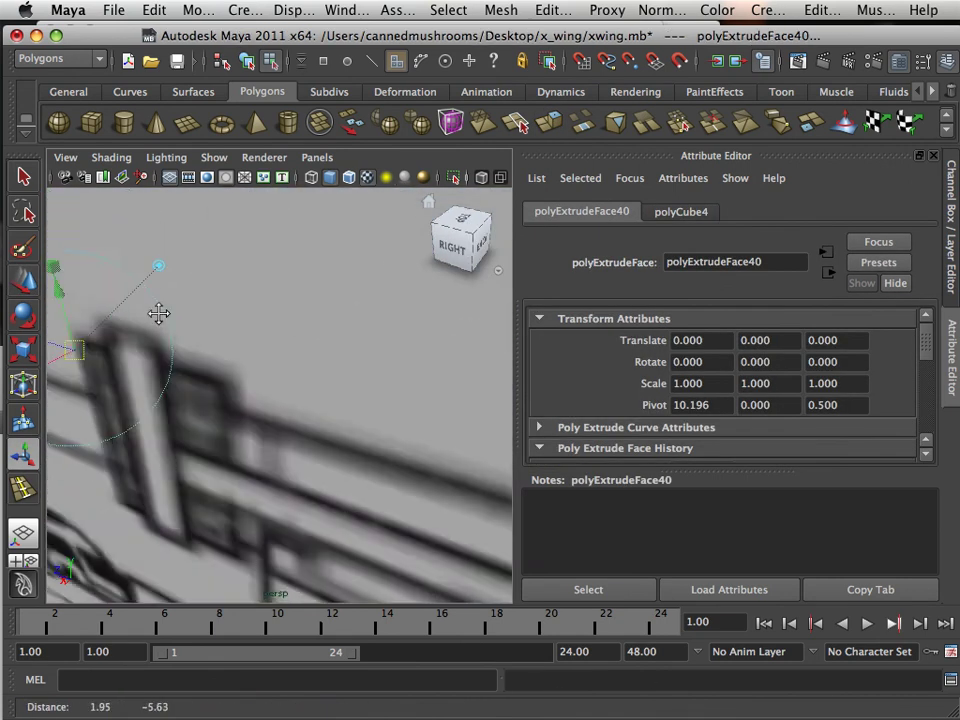
alt+drag(158, 313, 75, 391)
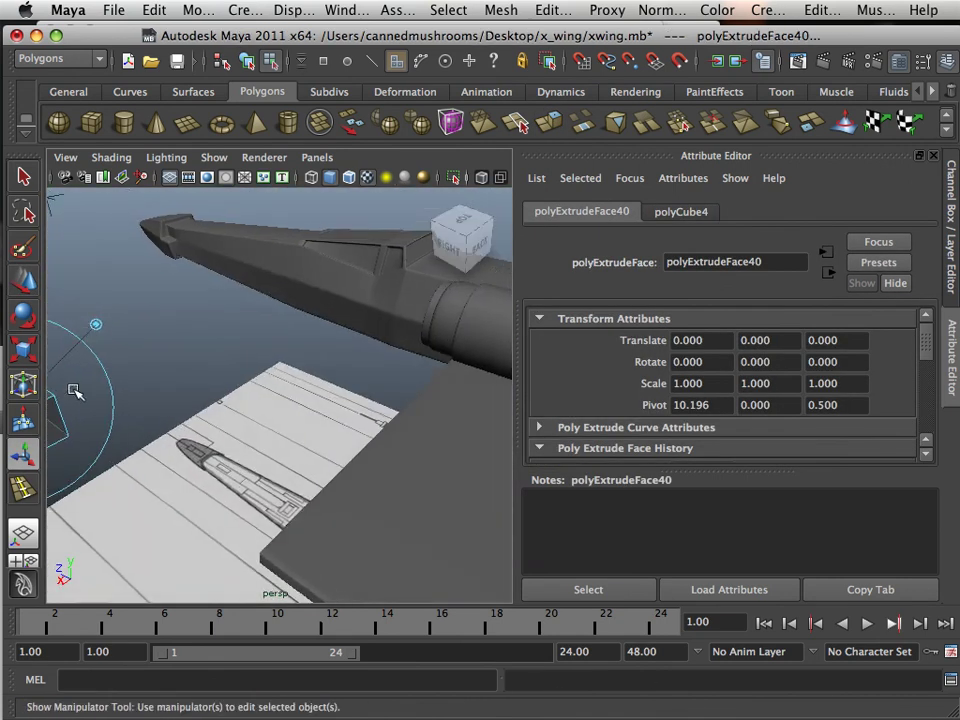
click(140, 405)
alt+middle_drag(92, 429, 156, 410)
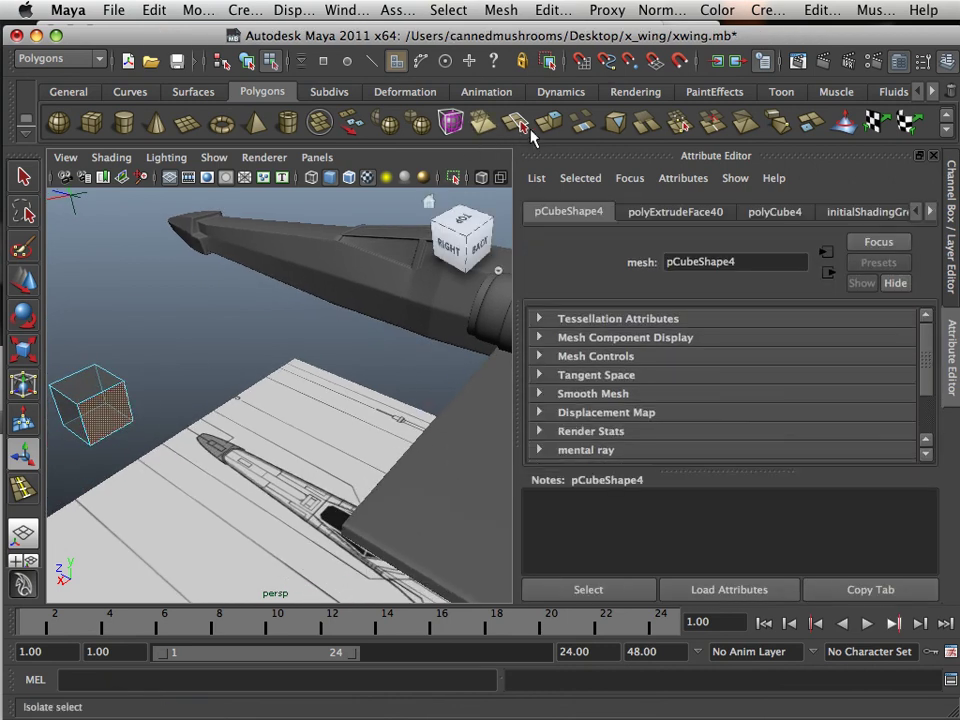
click(548, 122)
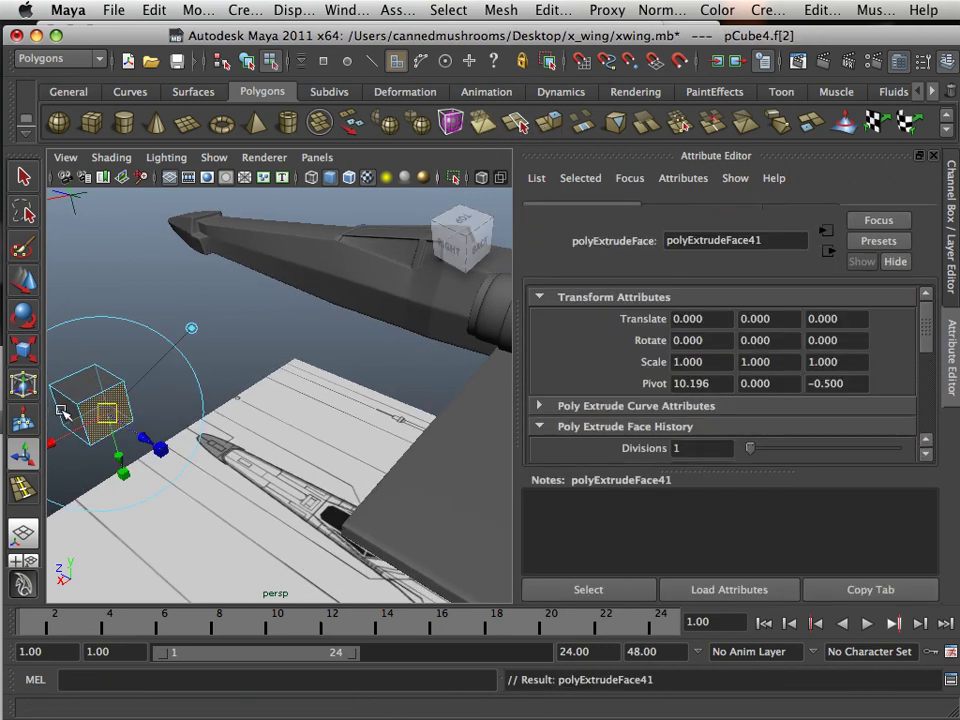
- Return to object selection, select the whole cube and apply Smooth to its mesh
right_drag(57, 298, 150, 249)
click(187, 330)
click(92, 397)
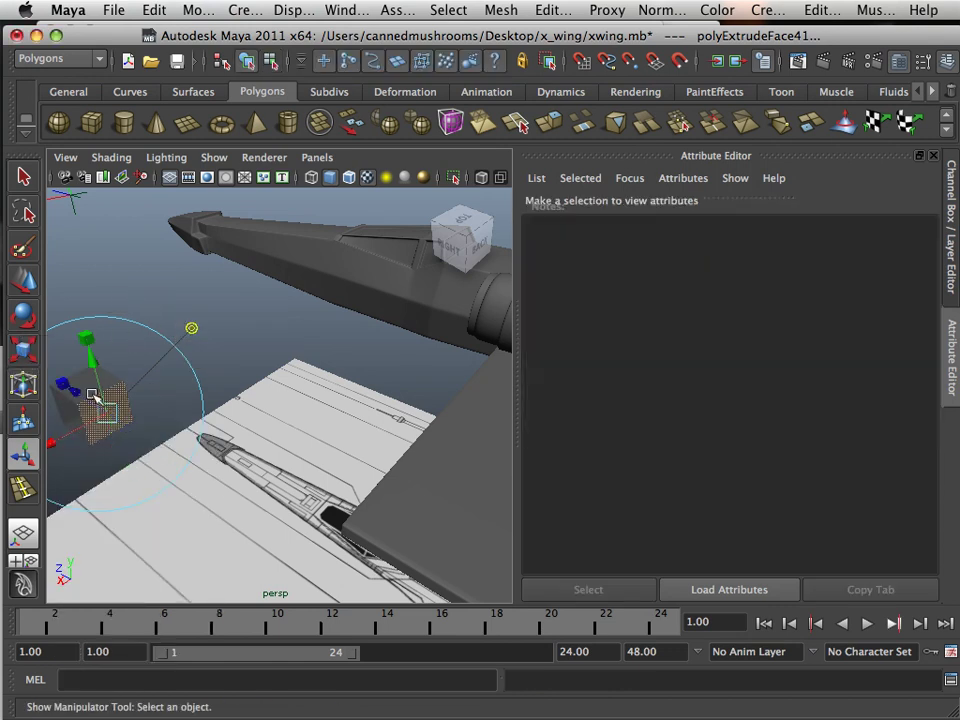
click(92, 398)
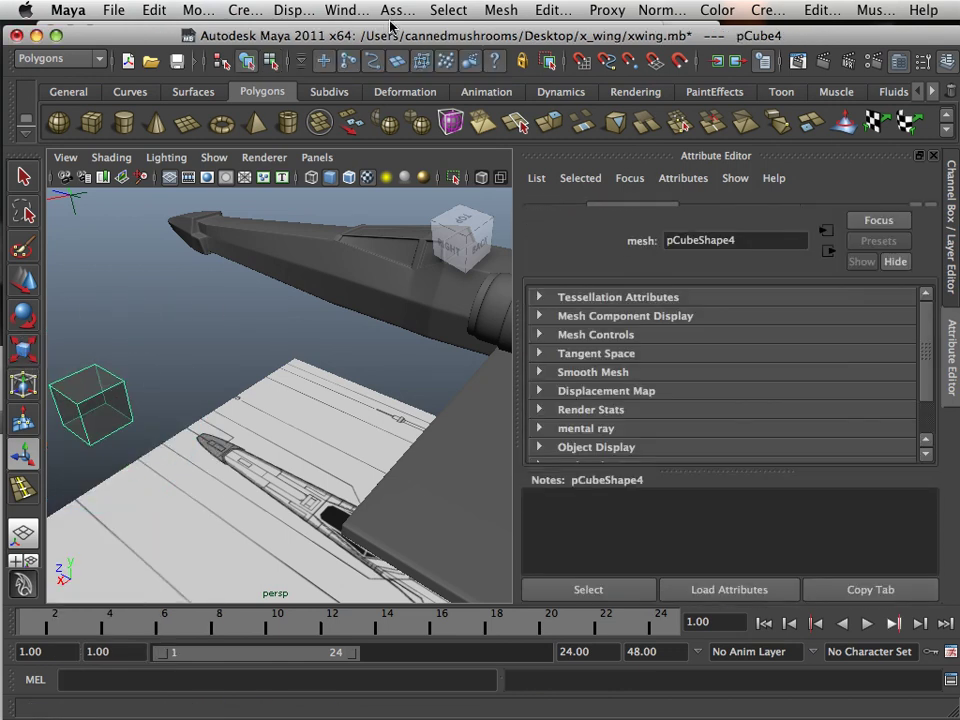
click(500, 10)
click(501, 121)
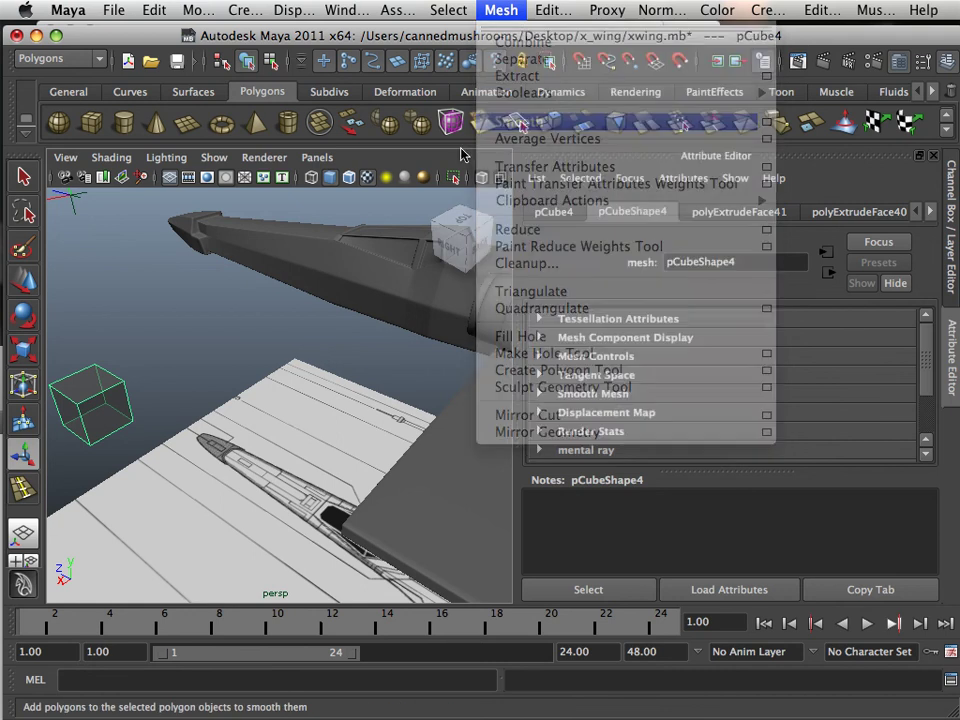
- Duplicate the smoothed cube and move the copy outward along X, clear of the blueprint
right_drag(130, 288, 140, 250)
key(f)
key(w)
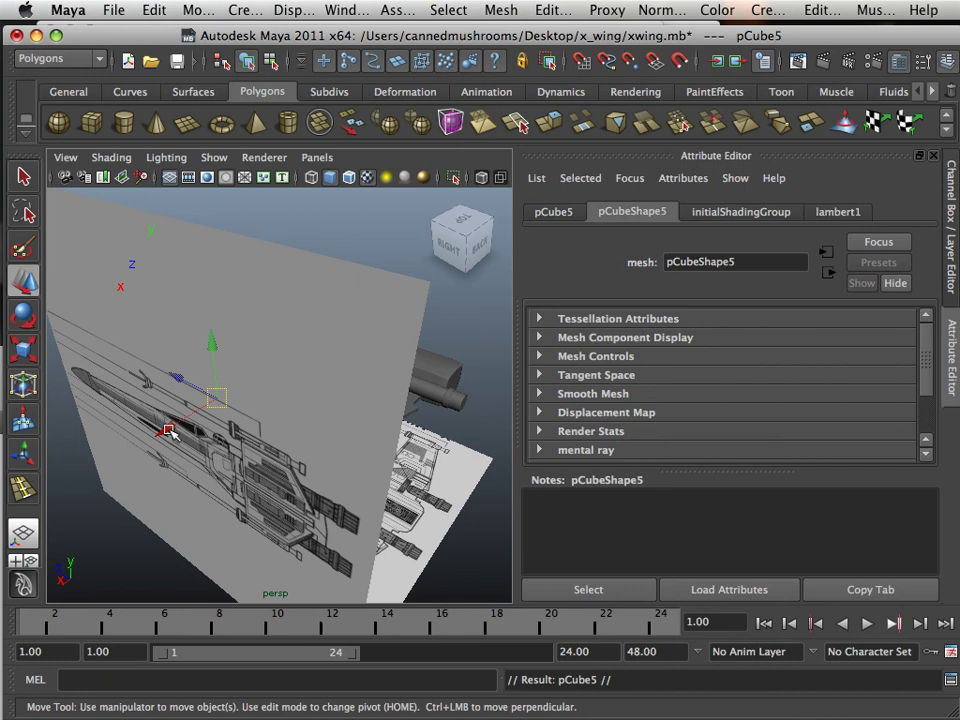
drag(170, 432, 117, 493)
- Move the original smoothed cube back along Z to about -6.49 cm, beside the wing tip
alt+drag(162, 418, 282, 460)
alt+middle_drag(282, 460, 296, 463)
alt+drag(296, 463, 381, 421)
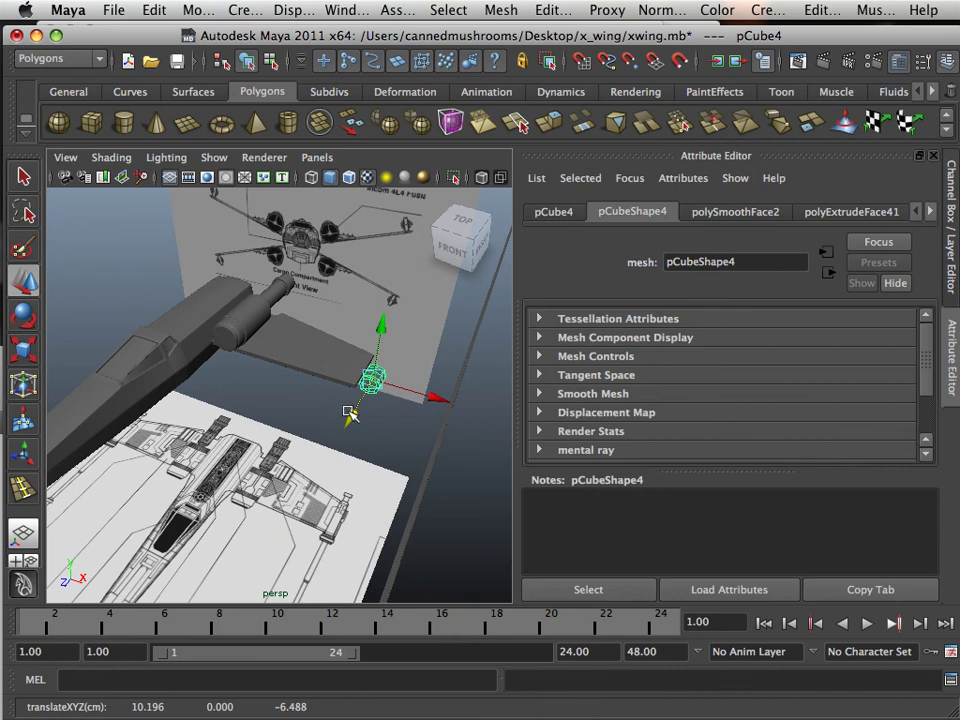
- In the top view, move the cube inward along X to about 9.23 cm, in line with the wing-tip cannon
key(space)
key(space)
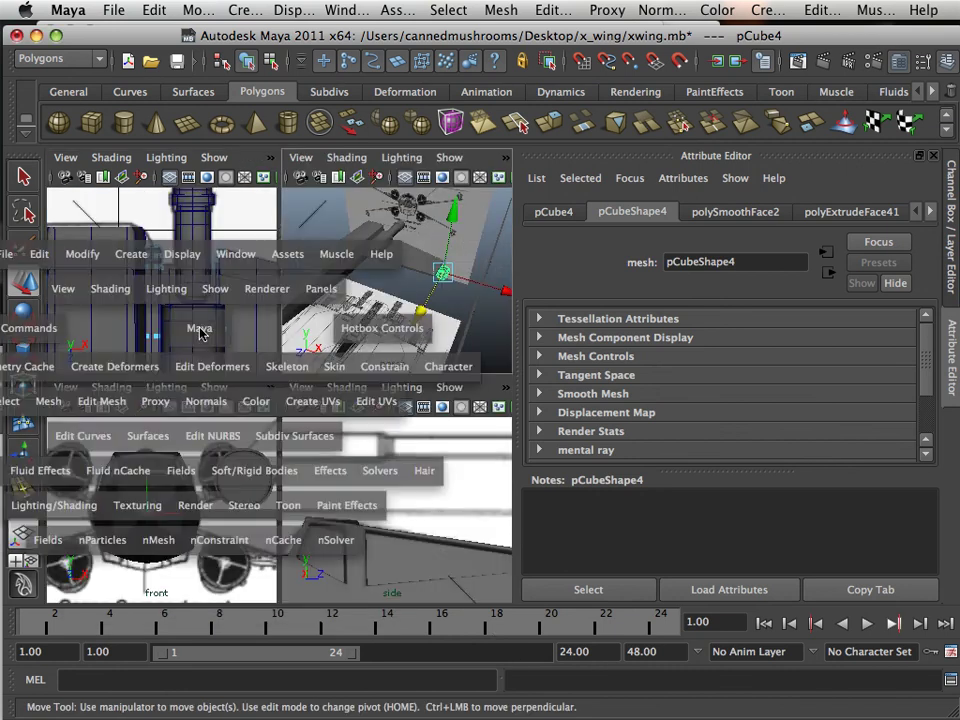
alt+middle_drag(335, 397, 157, 348)
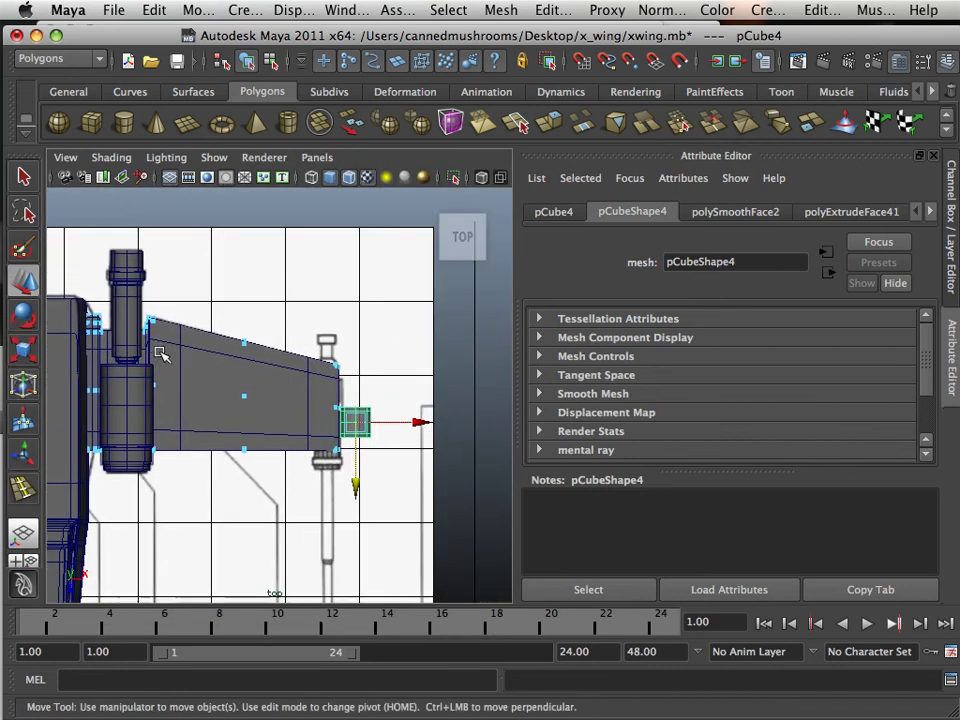
scroll(390, 432, up, 2)
scroll(392, 428, up, 1)
drag(470, 440, 417, 435)
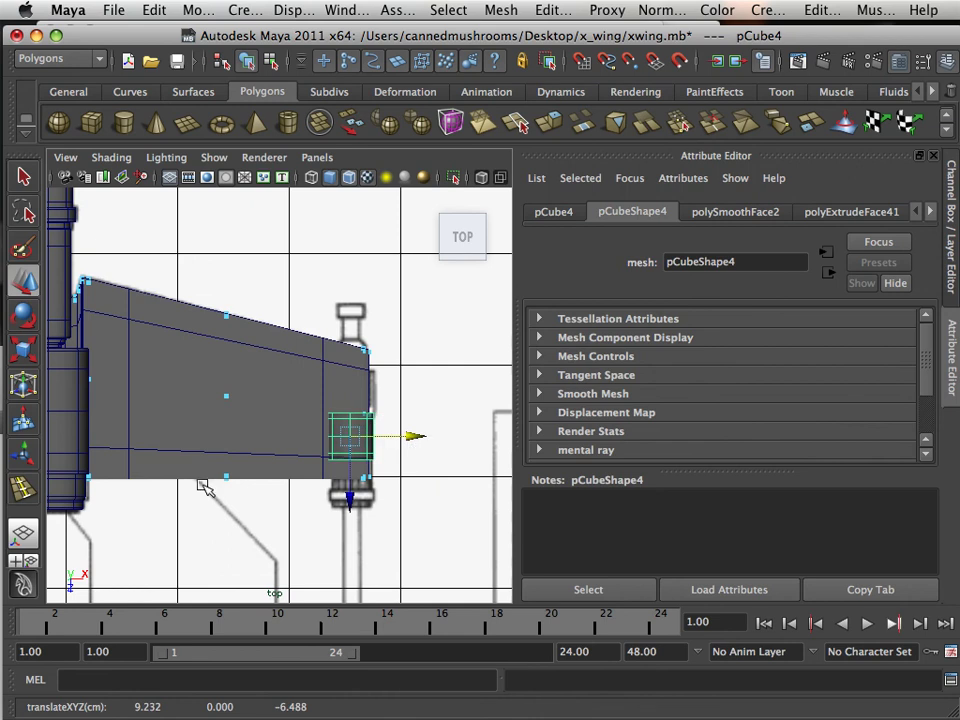
scroll(160, 467, down, 2)
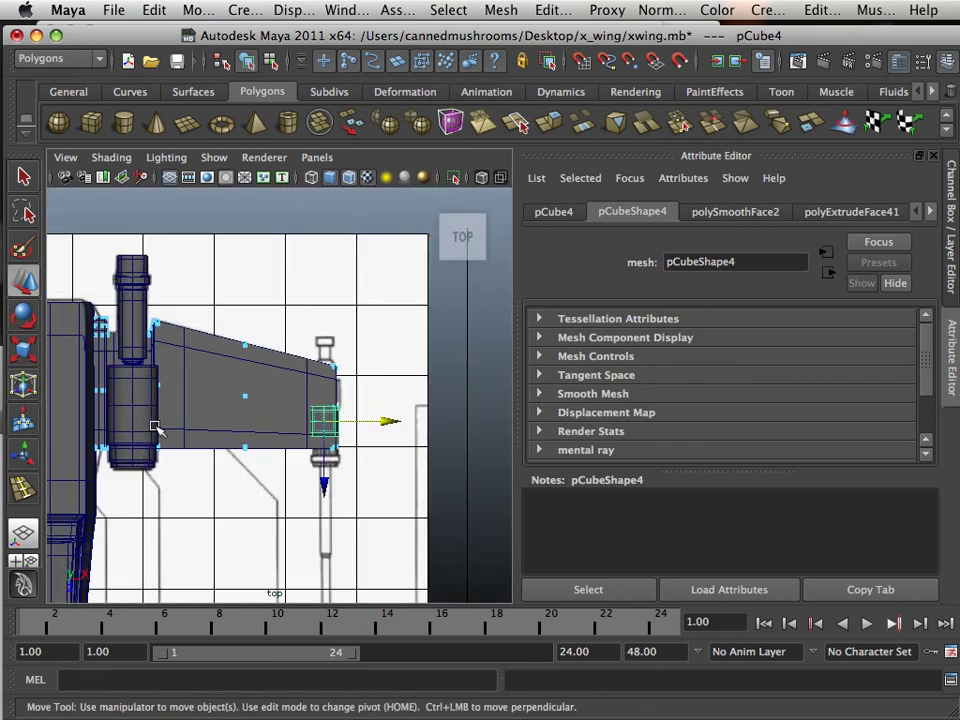
scroll(320, 495, down, 2)
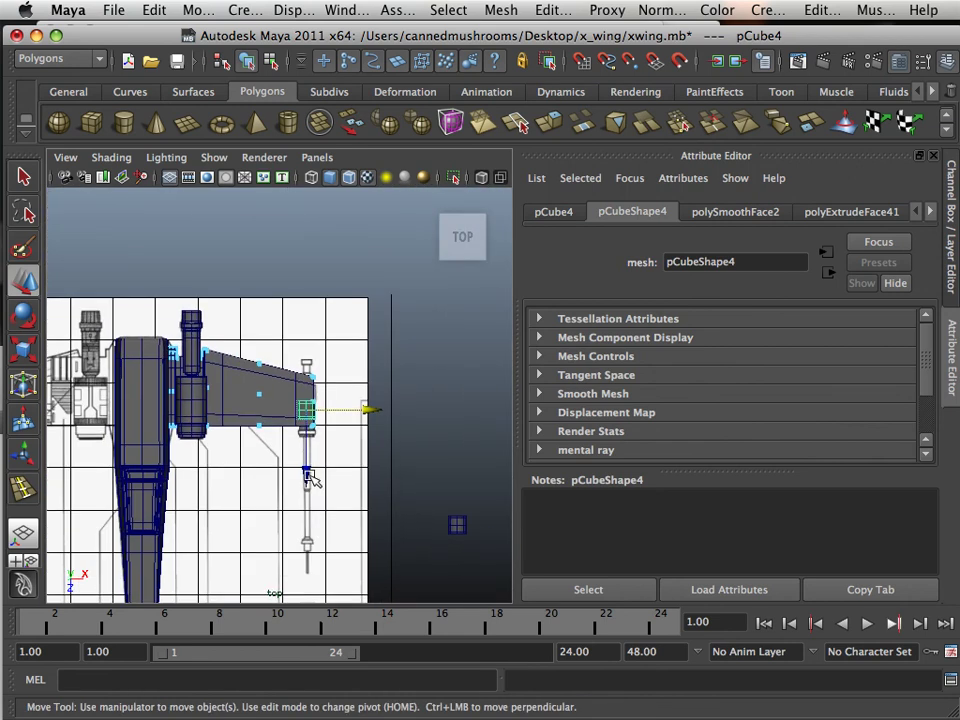
scroll(305, 510, down, 1)
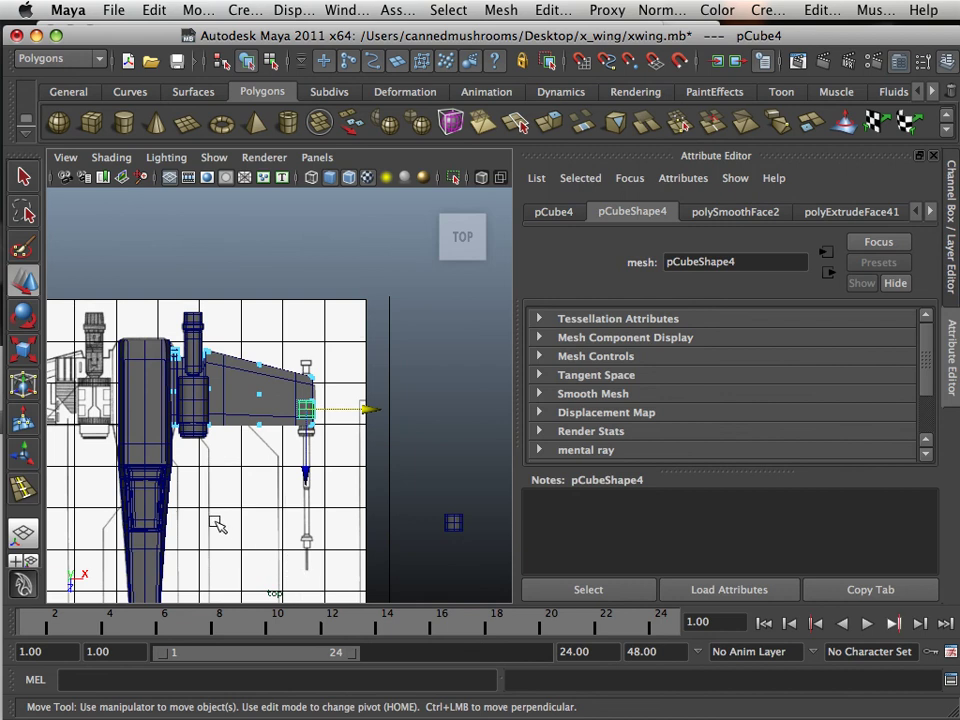